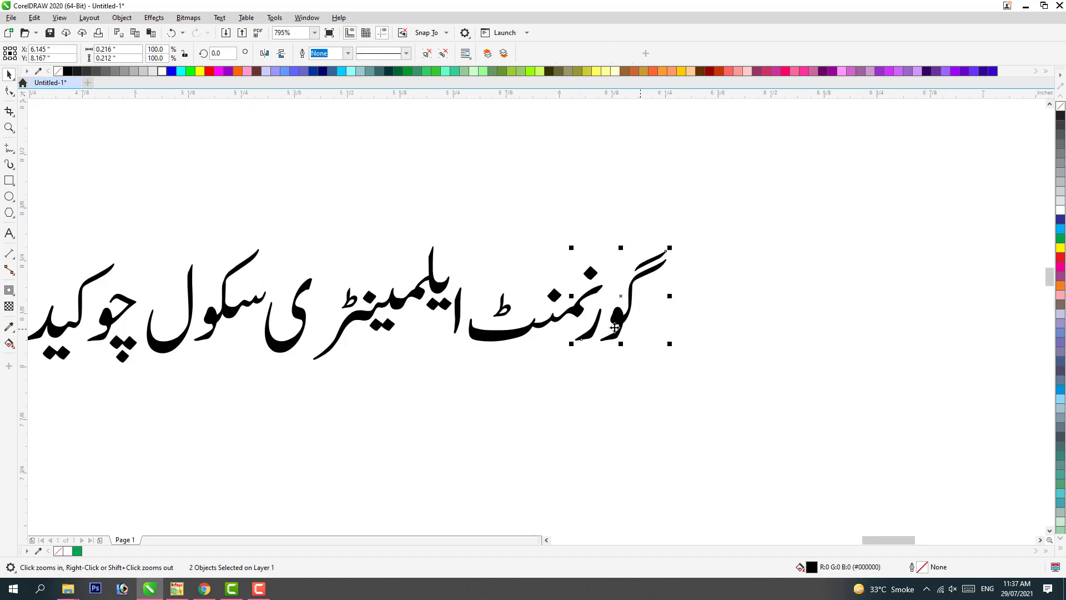
Close the gaps between the letters of ایلمینٹری and move the word up against گورنمنٹ.
left_click(473, 293)
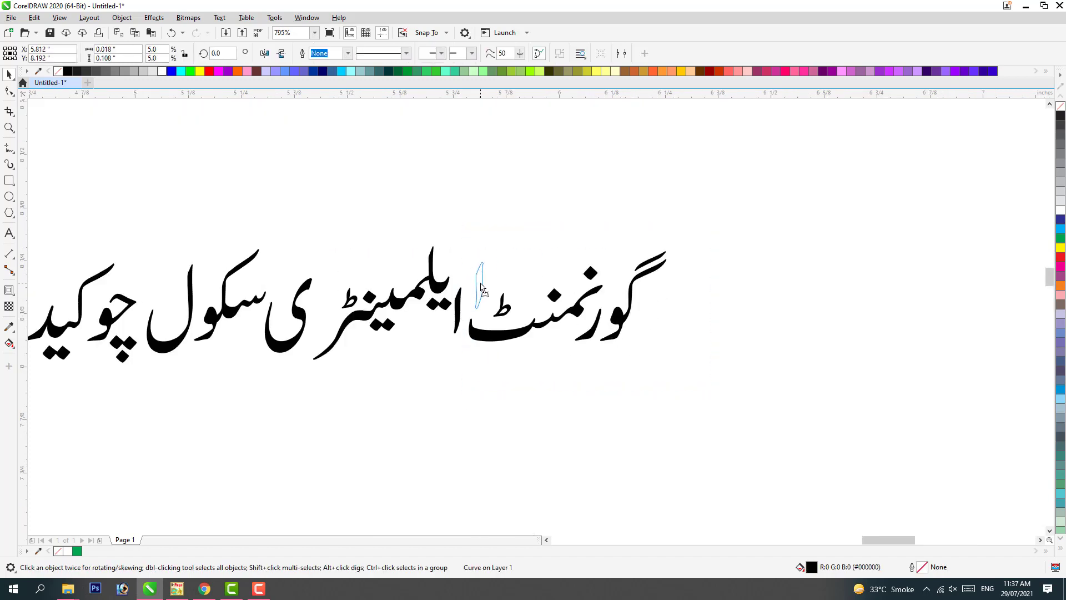
left_click(459, 239)
left_click(373, 297)
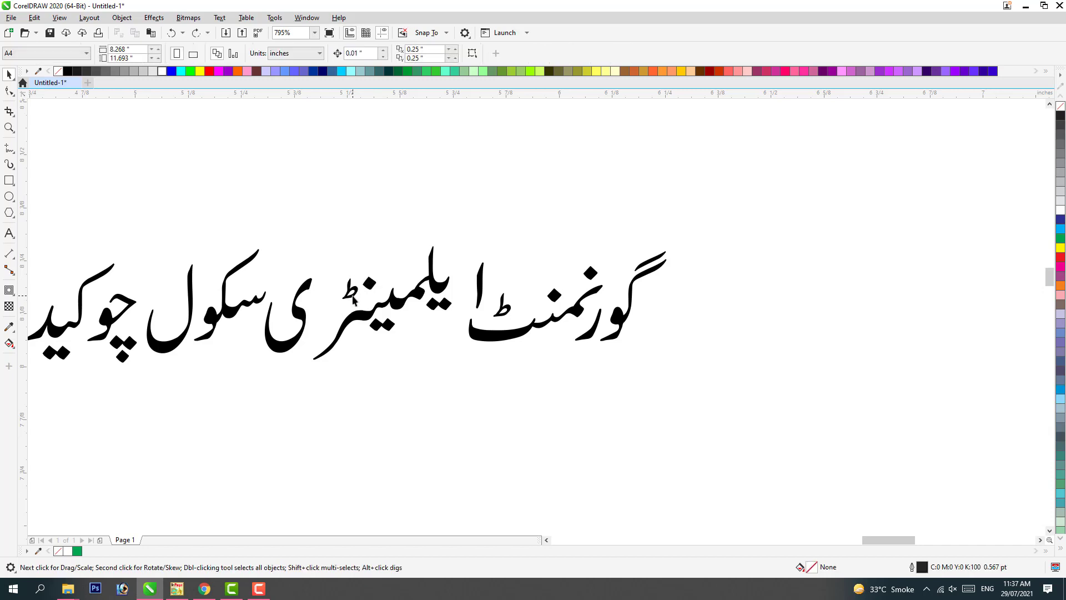
left_click_drag(307, 310, 326, 307)
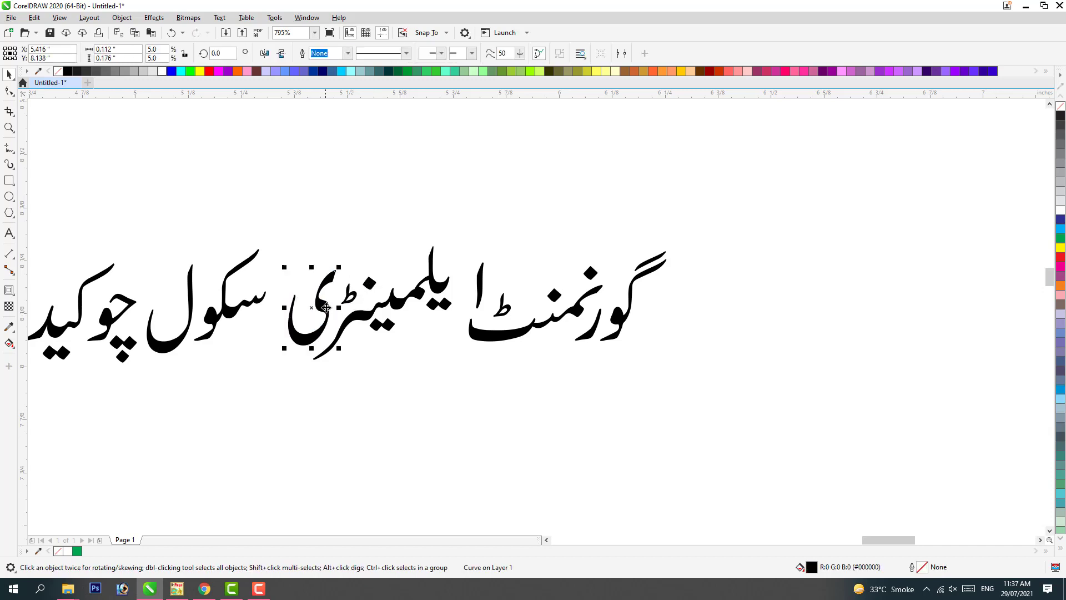
left_click(438, 310)
left_click_drag(290, 237, 462, 375)
left_click_drag(388, 311, 408, 310)
scroll(698, 386, "down", 4)
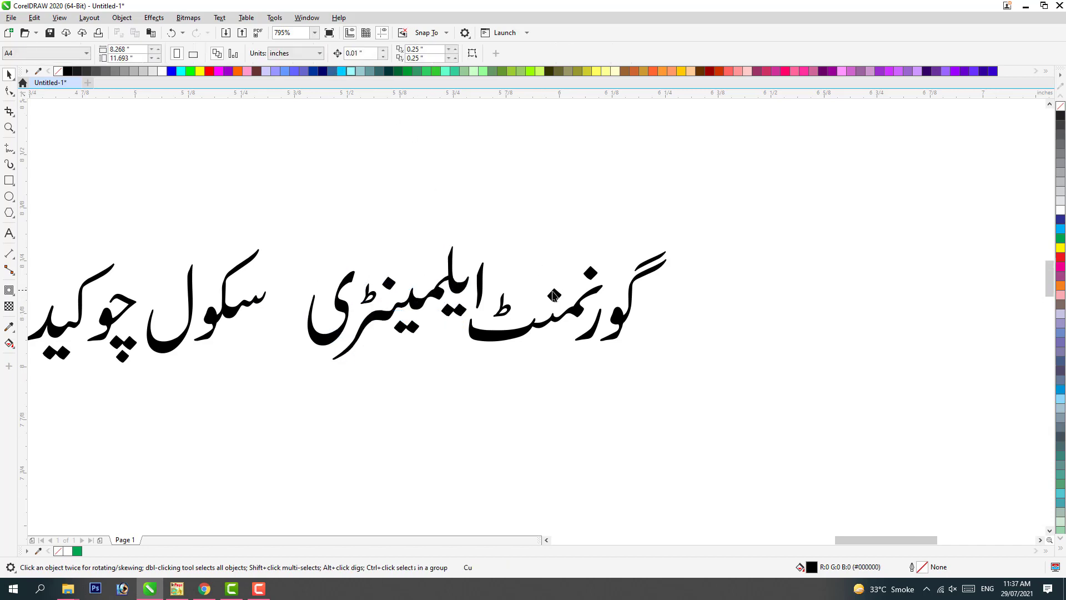
Move سکول up against ایلمینٹری and shift چوکیداراں close to سکول.
scroll(561, 356, "up", 3)
left_click(590, 341)
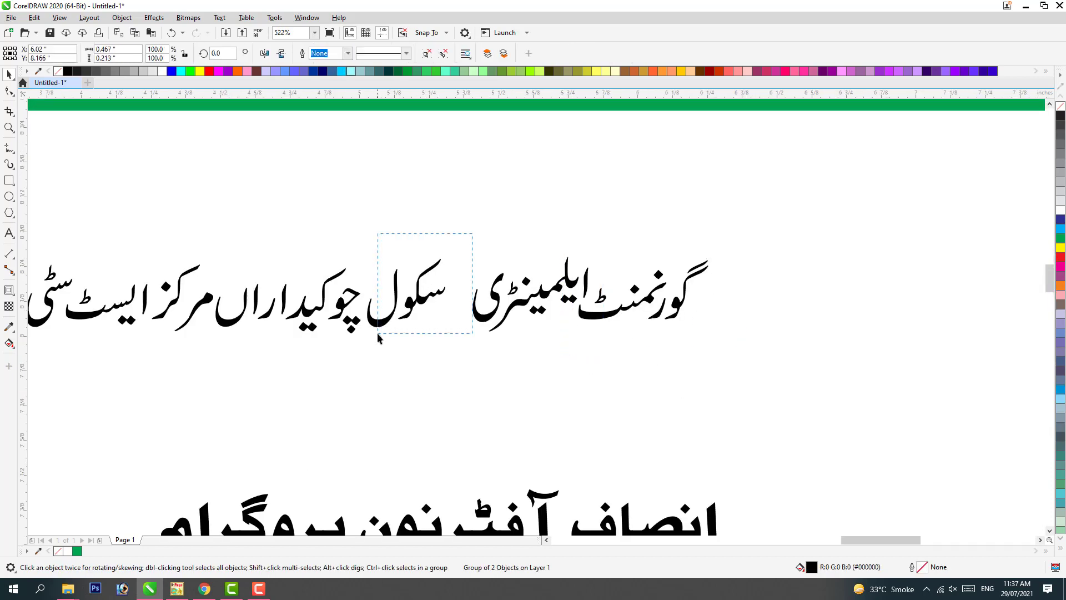
left_click_drag(229, 357, 229, 357)
left_click_drag(345, 310, 370, 311)
Place two horizontal guidelines, one just above and one just below the Urdu text line.
key("z")
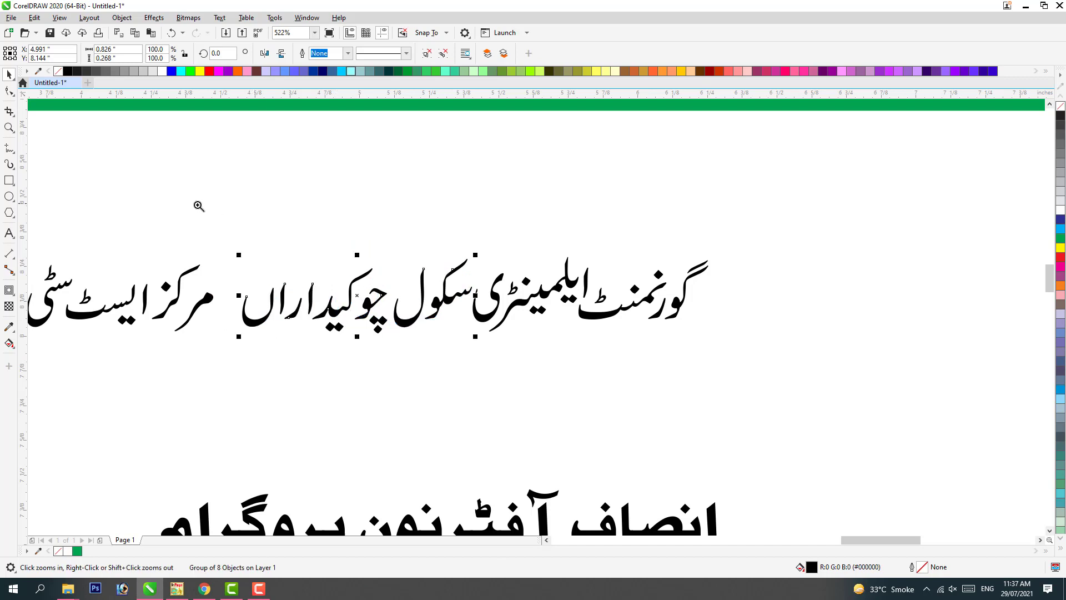
left_click(516, 292)
left_click(541, 105)
left_click(540, 253)
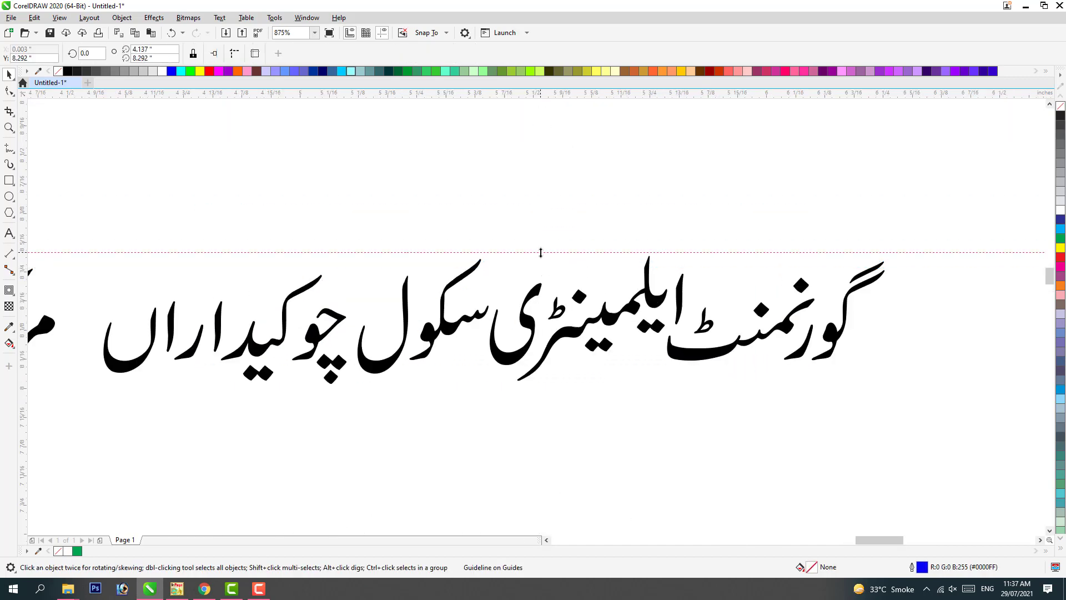
left_click(551, 381)
scroll(638, 411, "down", 3)
scroll(620, 307, "up", 4)
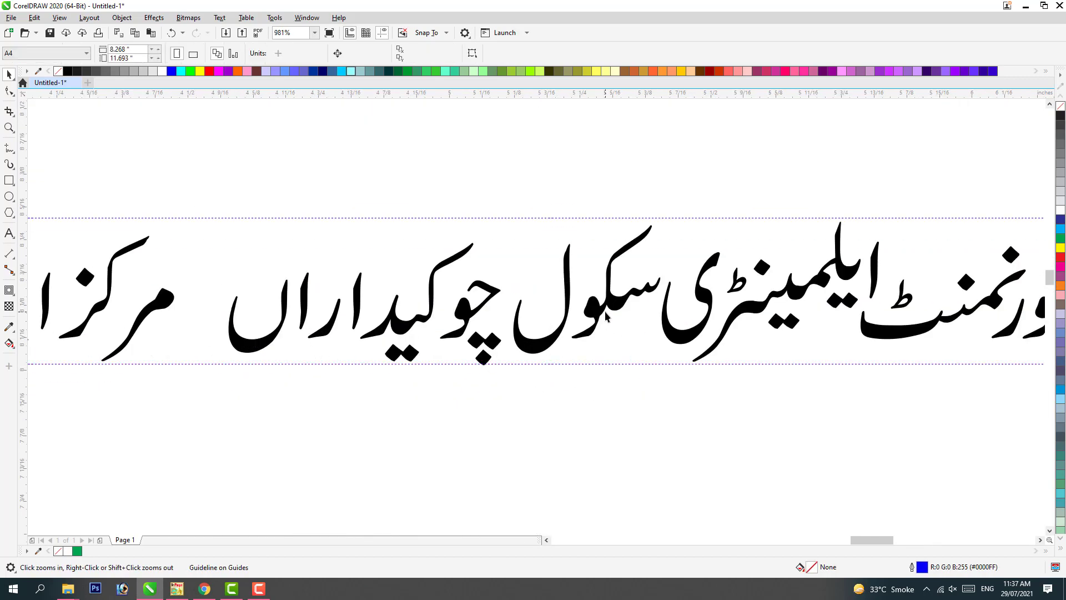
Ungroup چوکیداراں, tighten the spacing of its letters, then regroup the word and set it beside سکول.
left_click_drag(664, 222, 668, 218)
key("ctrl+u")
left_click(482, 314)
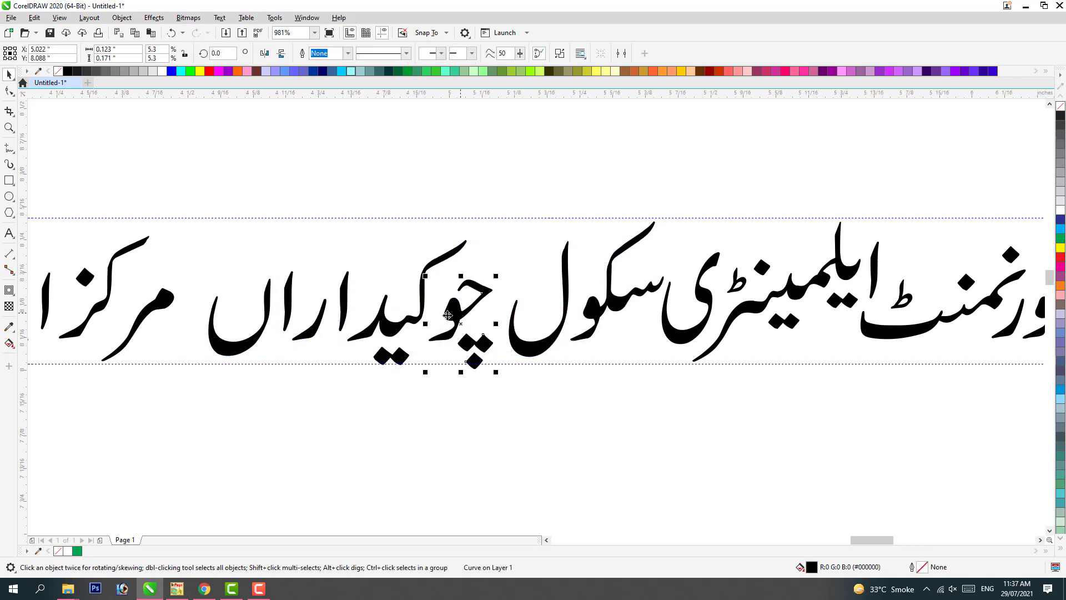
left_click(312, 333)
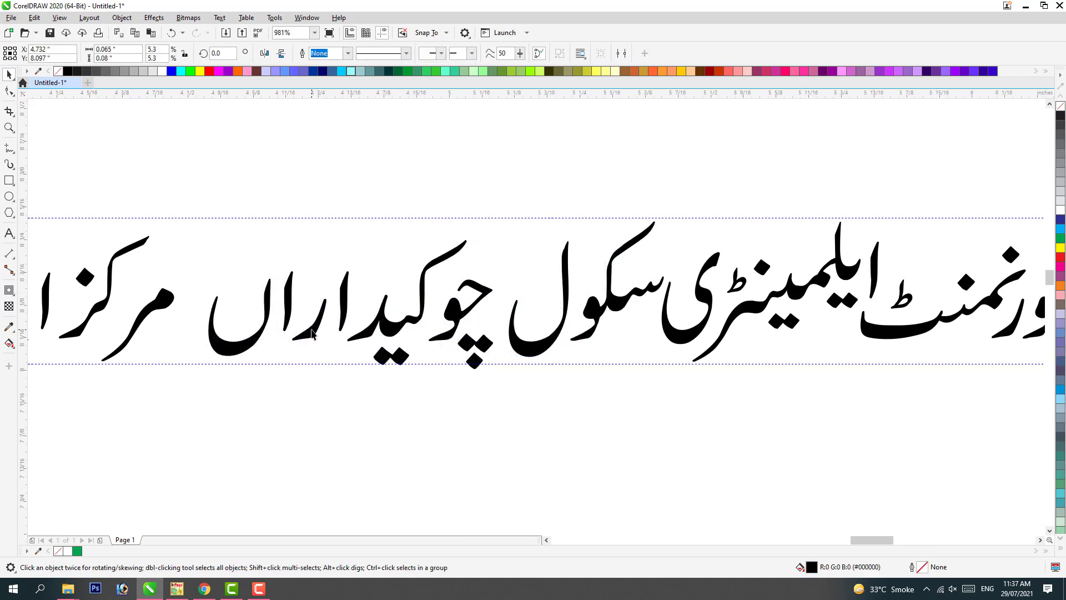
key("Delete")
left_click(289, 291)
left_click_drag(197, 222, 505, 430)
key("ctrl+g")
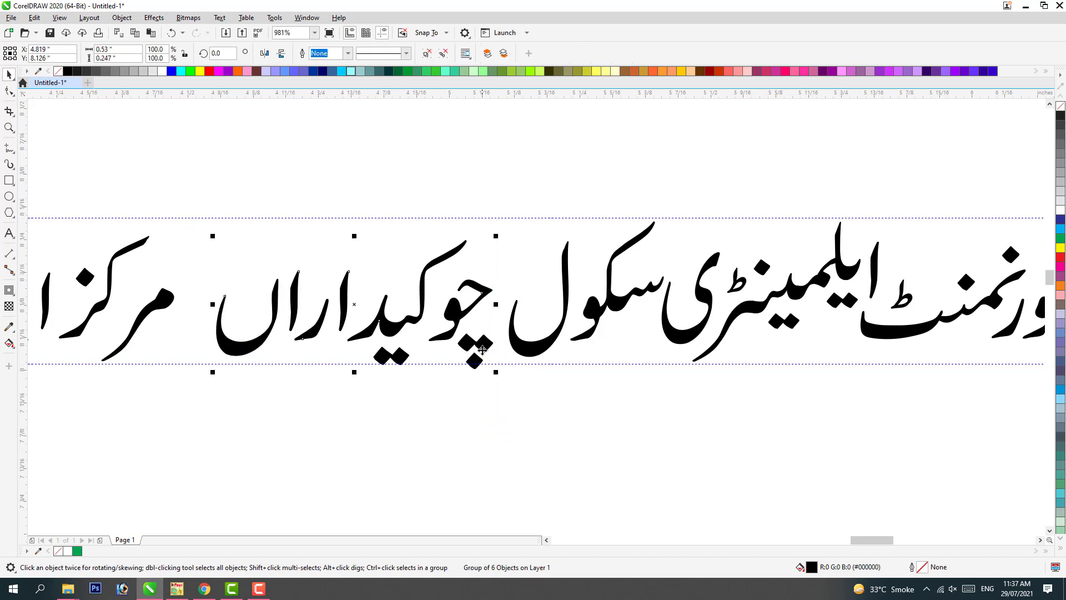
left_click_drag(466, 332, 478, 333)
key("Escape")
Group the words مرکز ایسٹ سٹی ملتان and move them away from the school name.
scroll(478, 333, "down", 5)
scroll(637, 322, "up", 3)
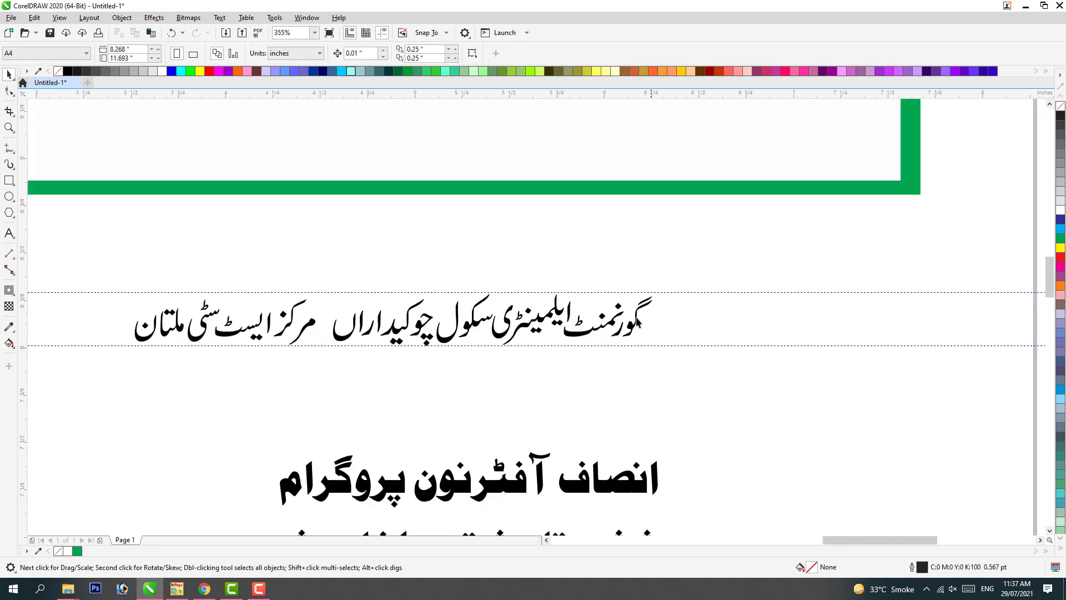
left_click_drag(322, 370, 153, 383)
key("ctrl+g")
left_click_drag(311, 322, 281, 311)
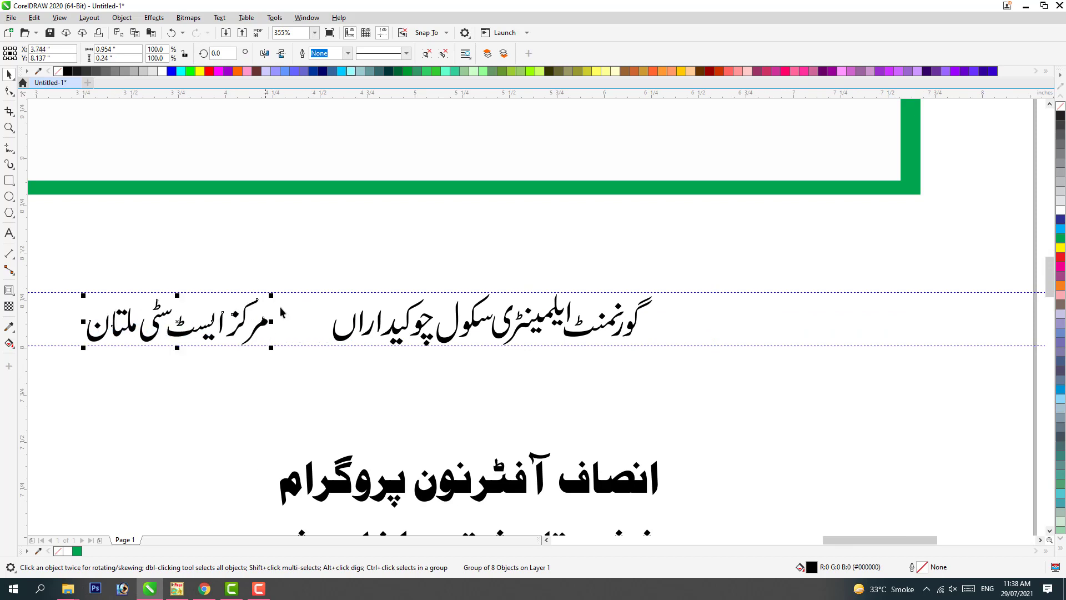
Move the school name into the green frame and enlarge it to about 4 inches wide.
scroll(711, 378, "down", 4)
left_click_drag(485, 369, 625, 225)
key("z")
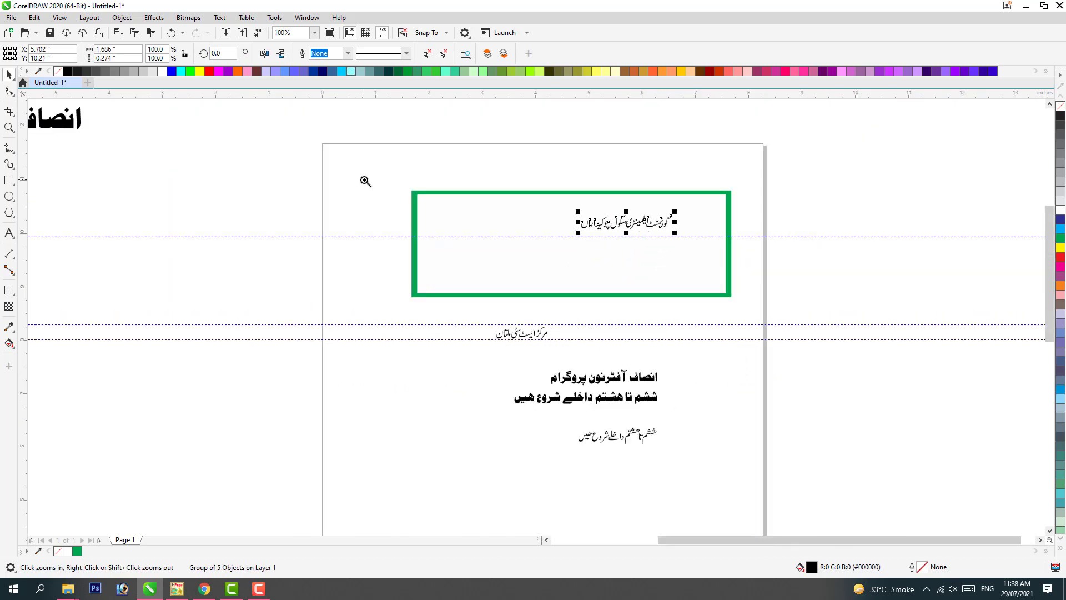
left_click_drag(361, 181, 774, 303)
left_click_drag(559, 281, 380, 300)
left_click_drag(785, 225, 883, 224)
key("ctrl+z")
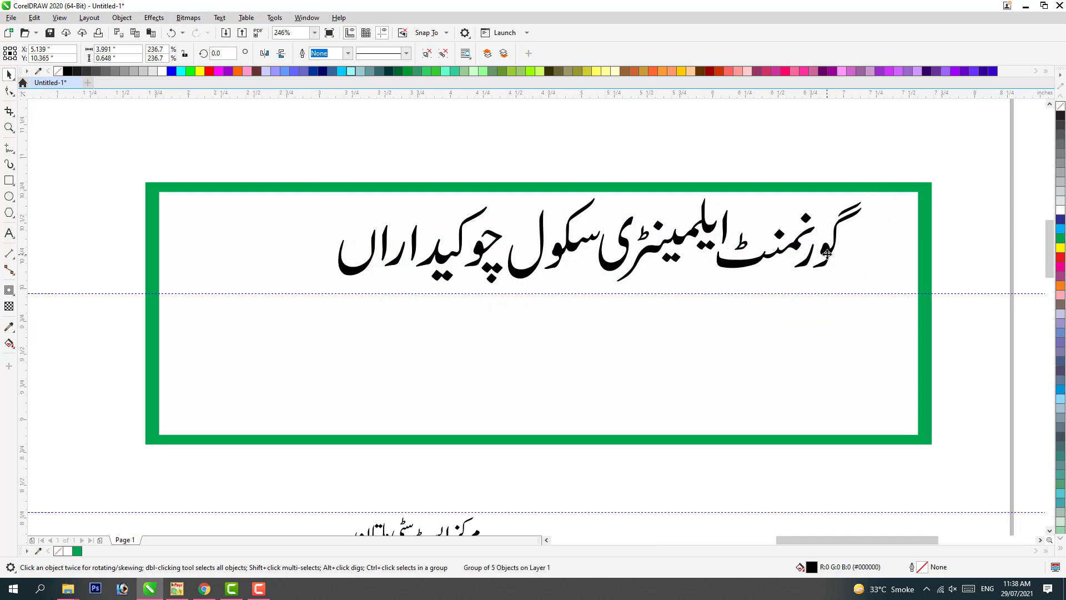
Reposition the school name along the frame's upper edge and enlarge it to about 4.43 inches wide.
left_click_drag(484, 259, 485, 256)
left_click_drag(864, 203, 913, 198)
scroll(839, 264, "down", 1)
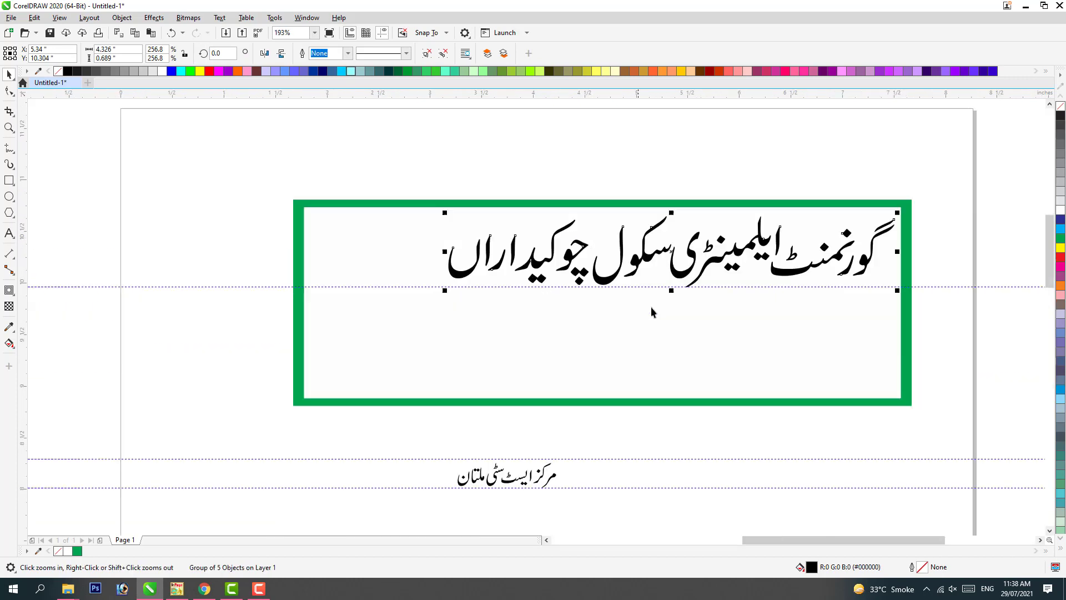
left_click_drag(445, 291, 435, 297)
scroll(309, 254, "down", 3)
scroll(802, 395, "up", 2)
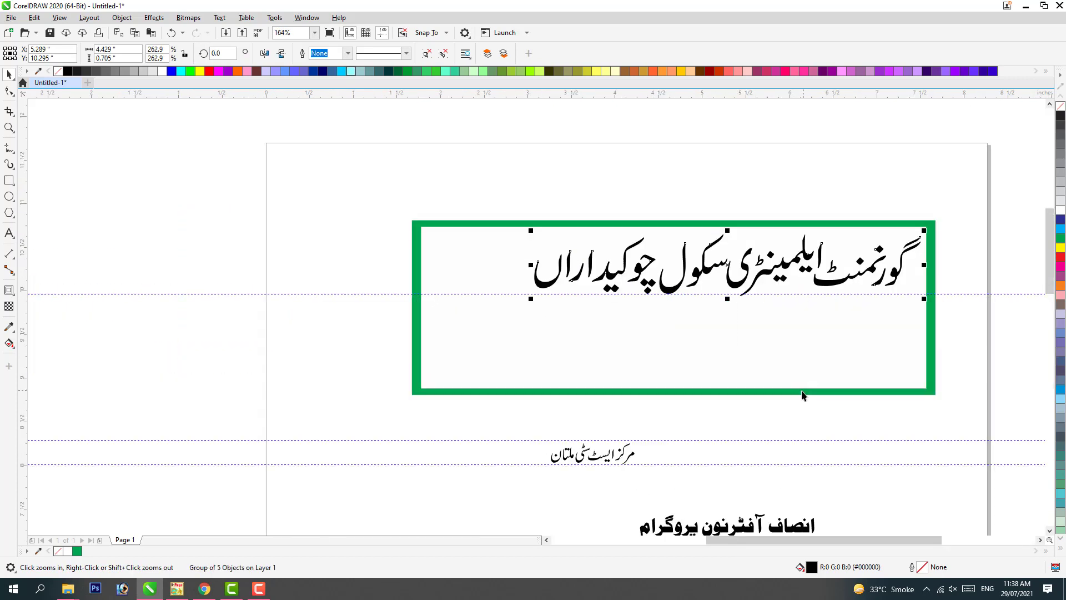
Add the text 36110403 beside the green frame and set its font to Swiss921 BT.
left_click(9, 236)
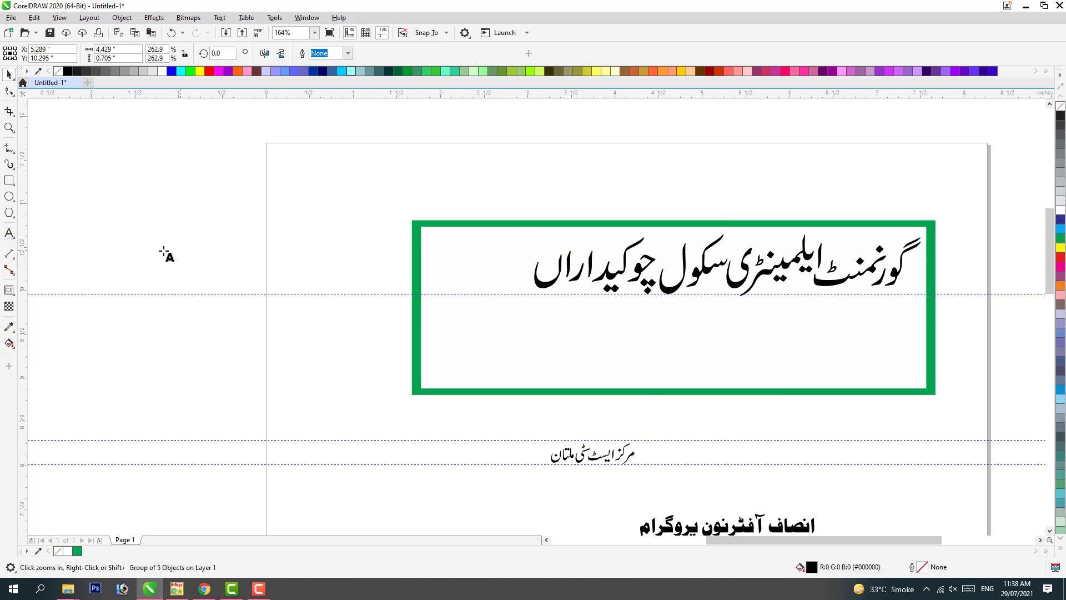
left_click(239, 254)
type("36110403")
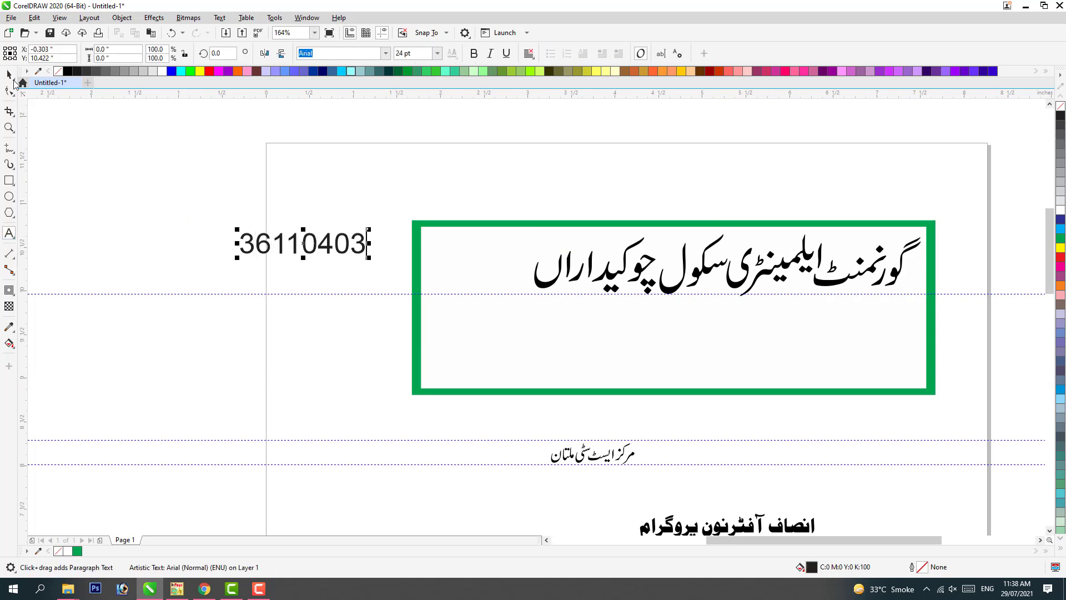
left_click(385, 52)
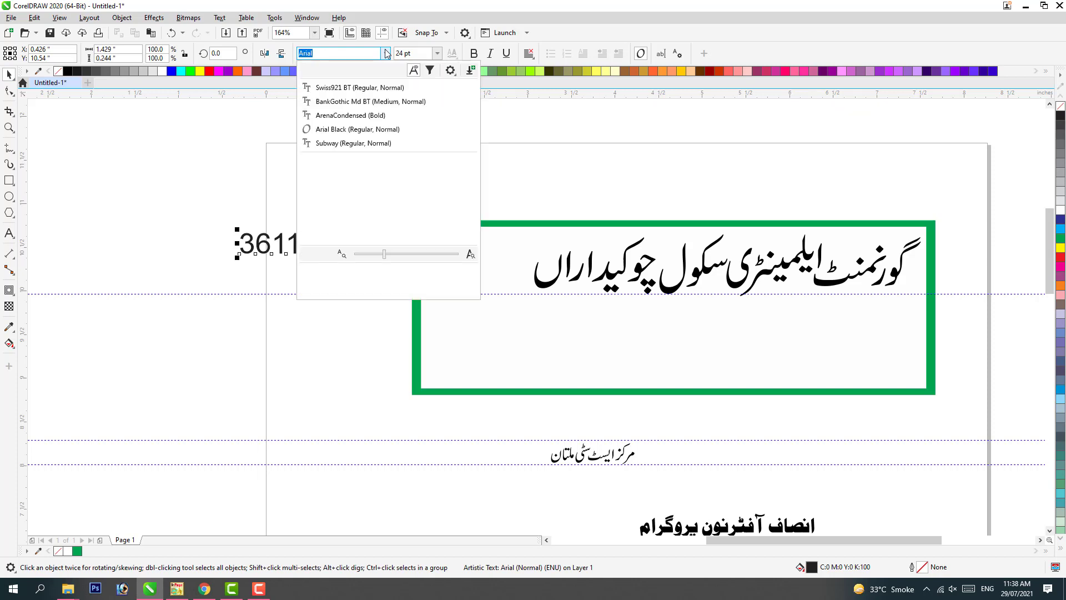
left_click(377, 88)
Place 36110403 inside the frame beside چوکیداراں, scaling the school name to about 4.29 inches wide and the number to about 21.4 pt.
left_click_drag(311, 240, 528, 241)
key("z")
scroll(519, 267, "down", 2)
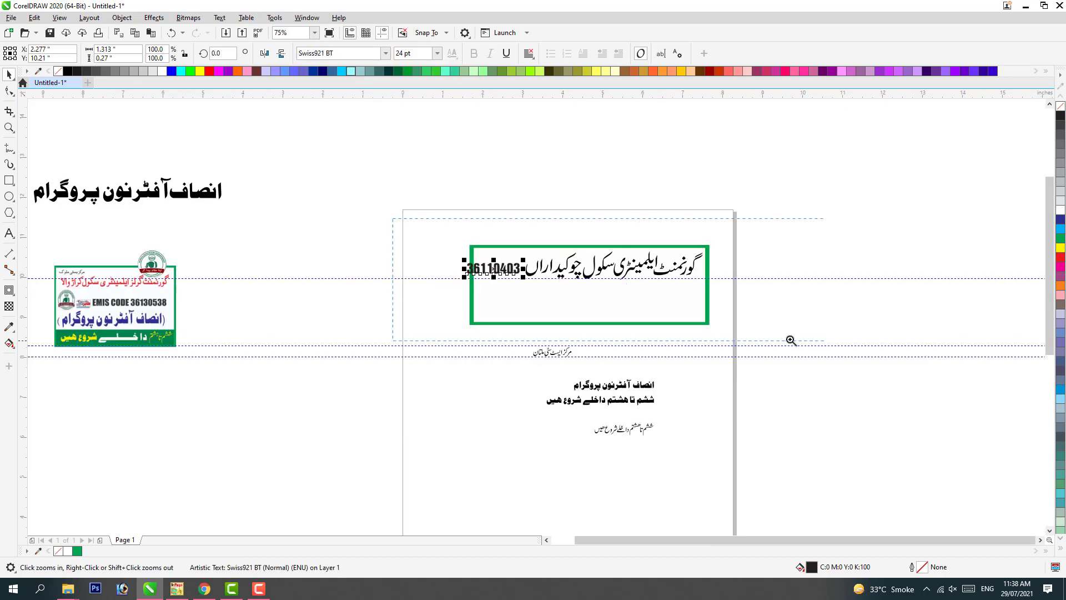
scroll(672, 251, "up", 2)
key("space")
left_click(716, 301)
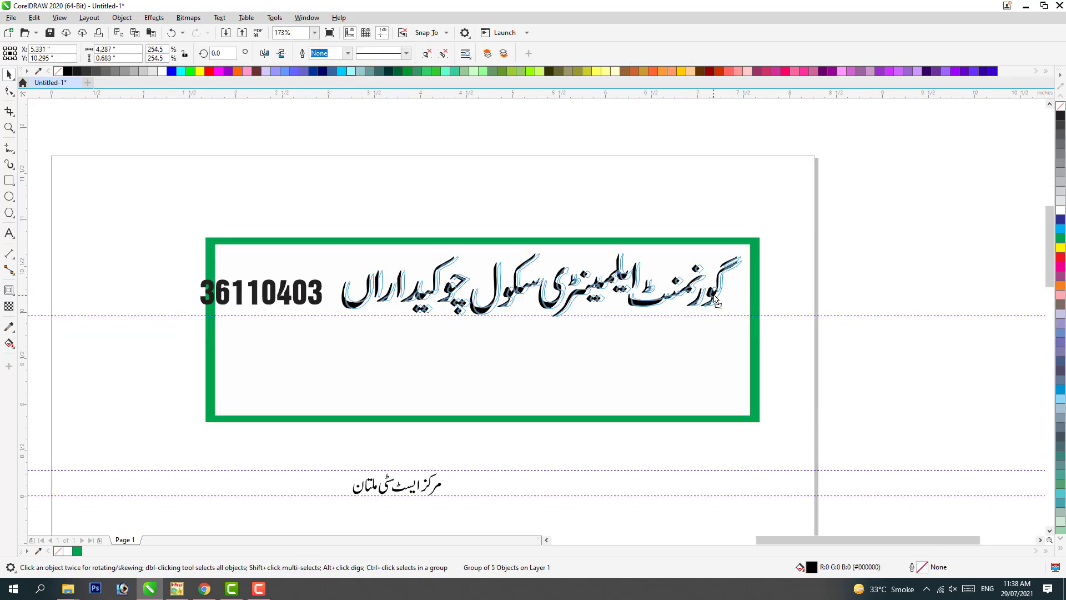
mouse_move(308, 294)
left_mouse_down()
mouse_move(356, 288)
mouse_move(326, 298)
left_mouse_up()
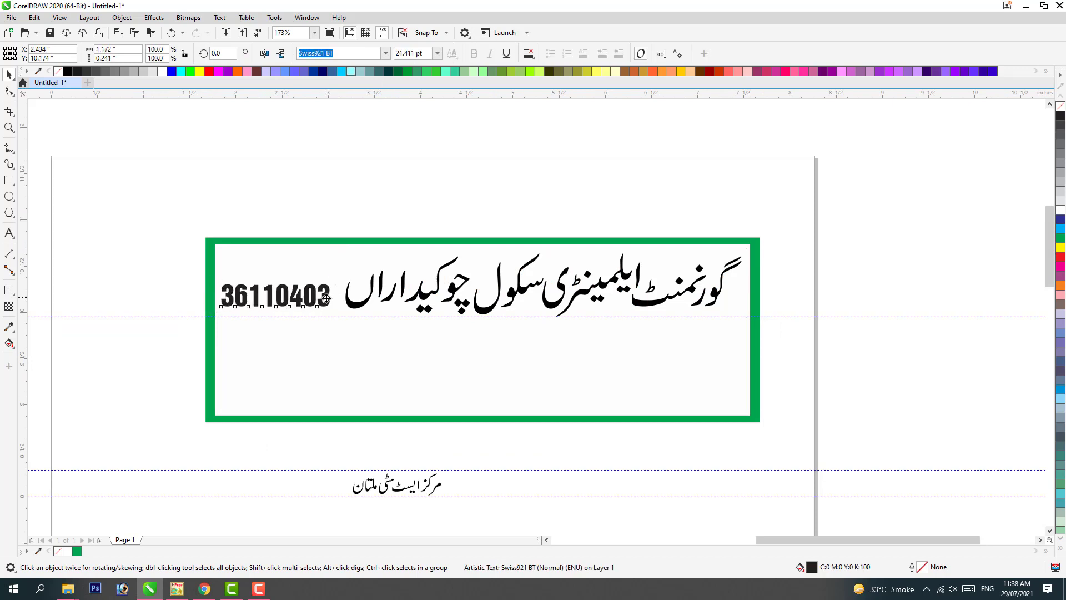
Move مرکز ایسٹ سٹی ملتان into the green frame and position it directly above چوکیداراں.
left_click(442, 487)
scroll(443, 482, "down", 1)
left_click_drag(442, 477, 372, 255)
scroll(355, 258, "up", 3)
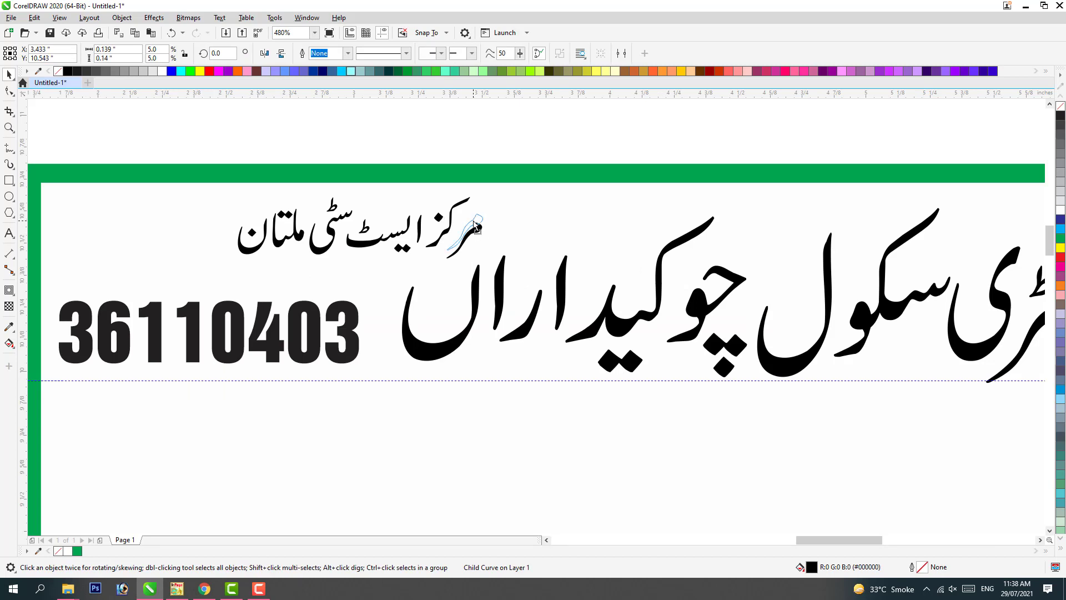
left_click_drag(478, 227, 636, 213)
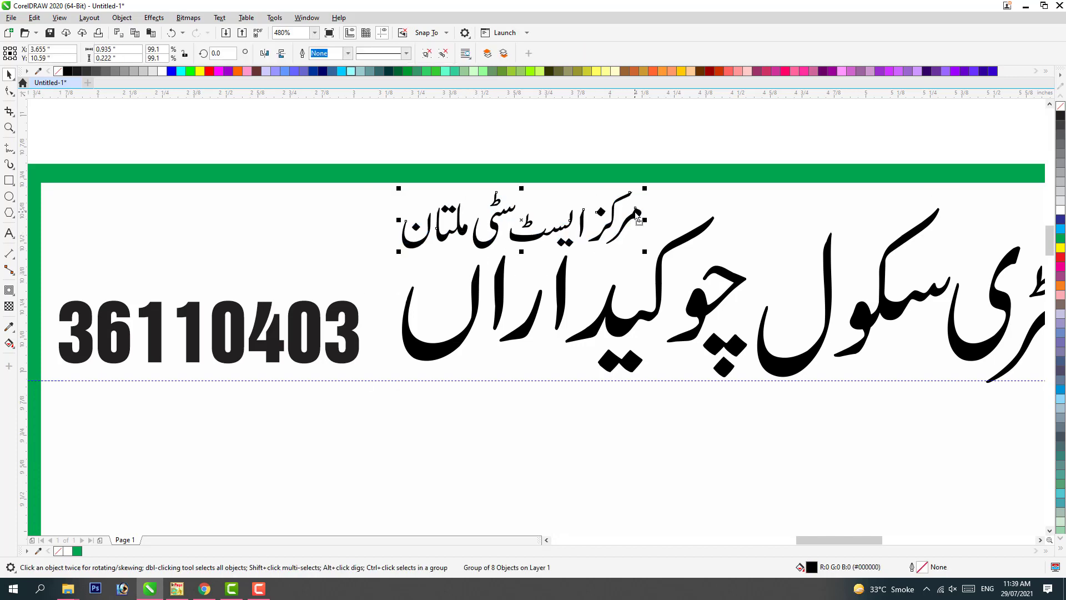
key("Escape")
scroll(638, 250, "down", 4)
scroll(687, 308, "up", 2)
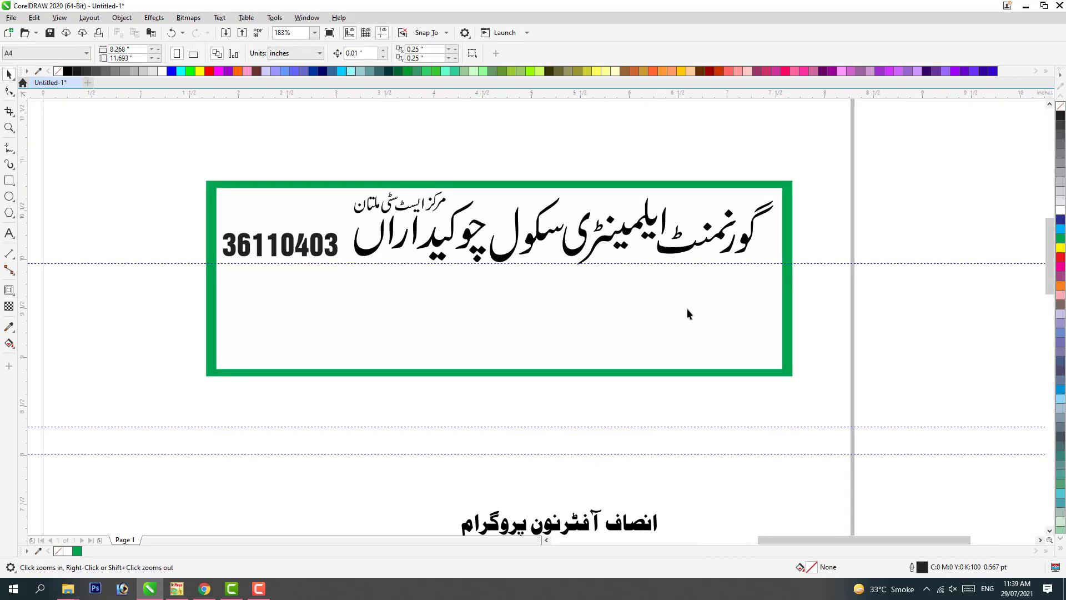
Duplicate the number above itself, replace the copy's text with EMIS CODE and shrink it to the number's width.
left_click_drag(340, 245, 336, 220)
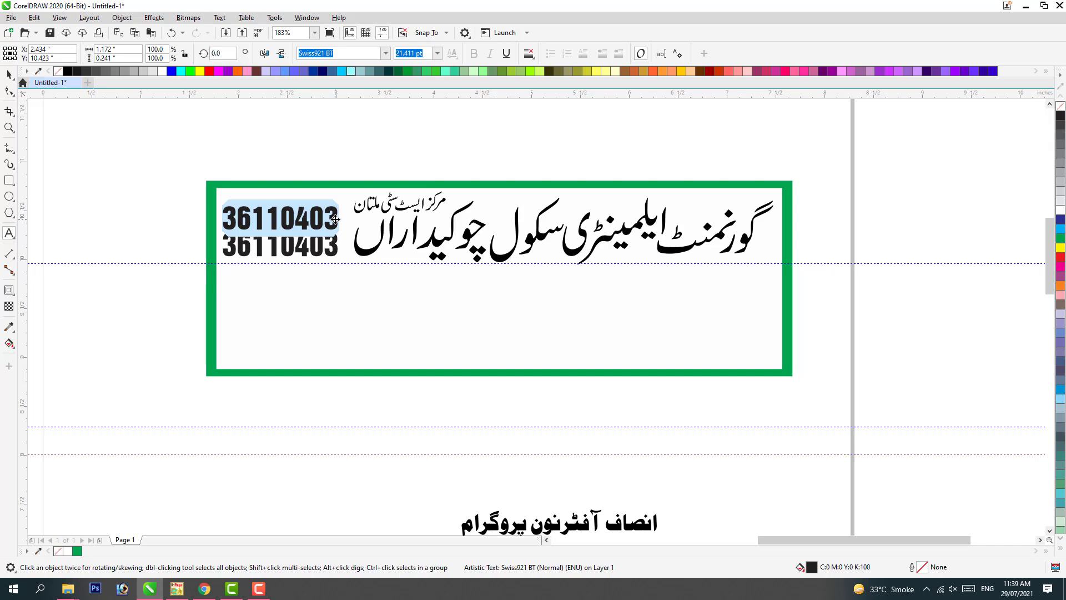
type("EMIS CODE")
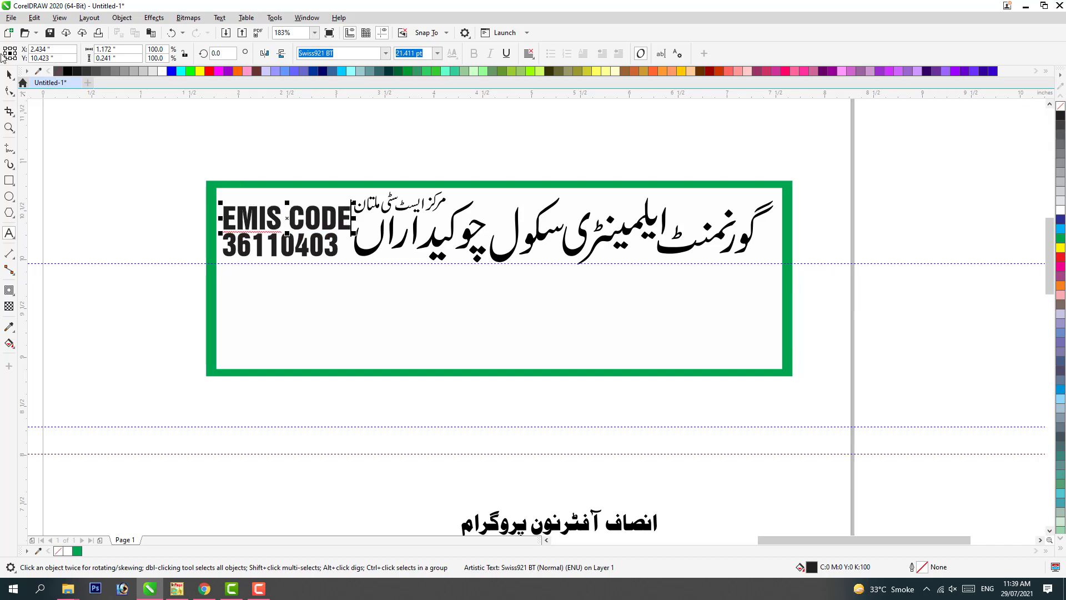
left_click_drag(354, 219, 336, 218)
scroll(221, 183, "up", 5)
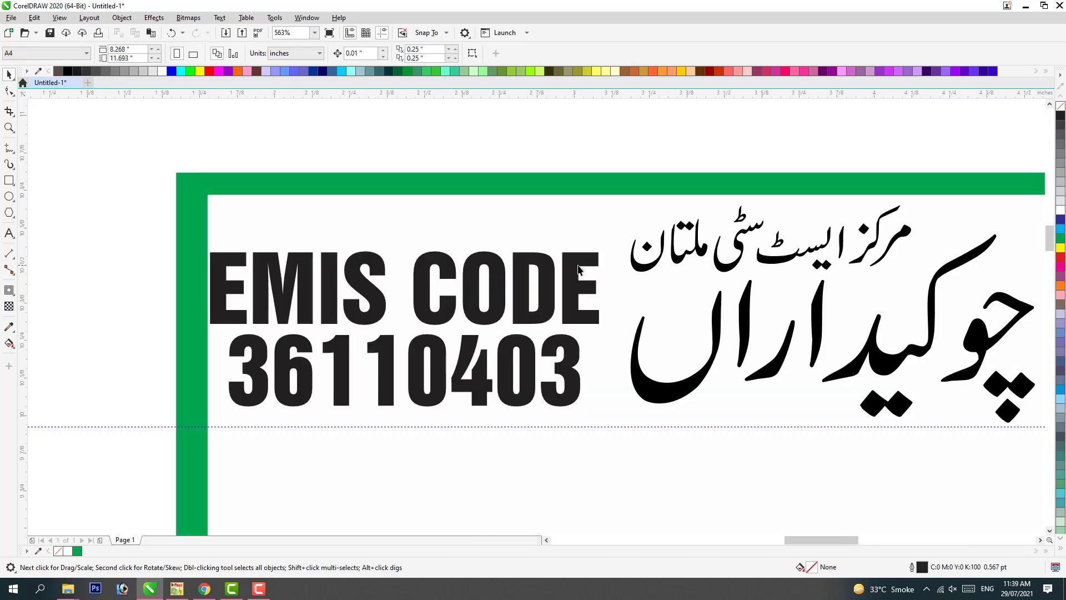
left_click_drag(584, 248, 572, 251)
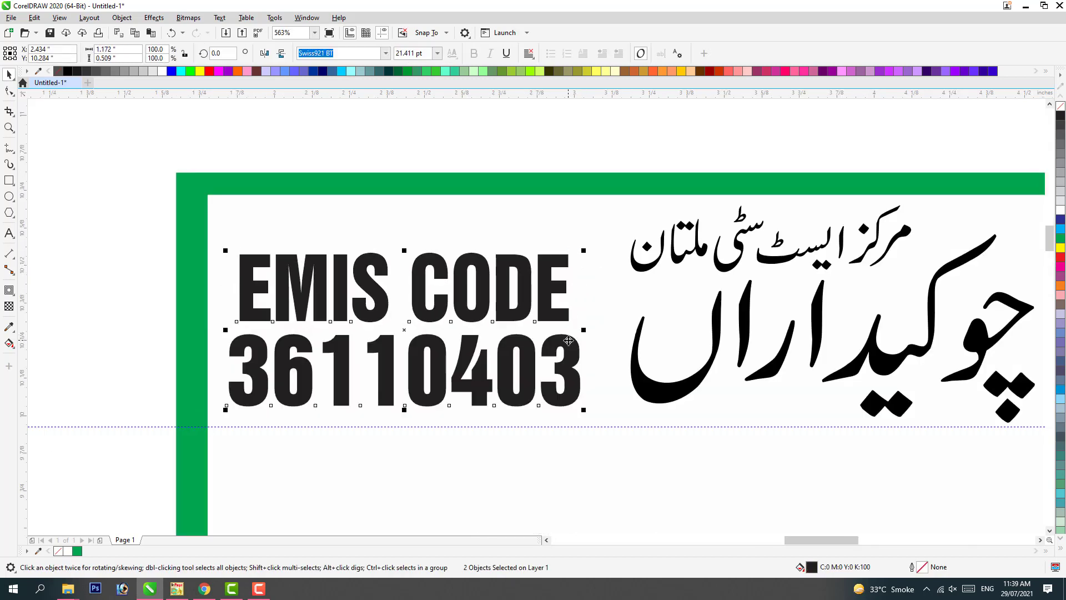
Draw a rectangle about 1.24 by 0.75 inches around the EMIS CODE and number texts.
scroll(542, 314, "down", 5)
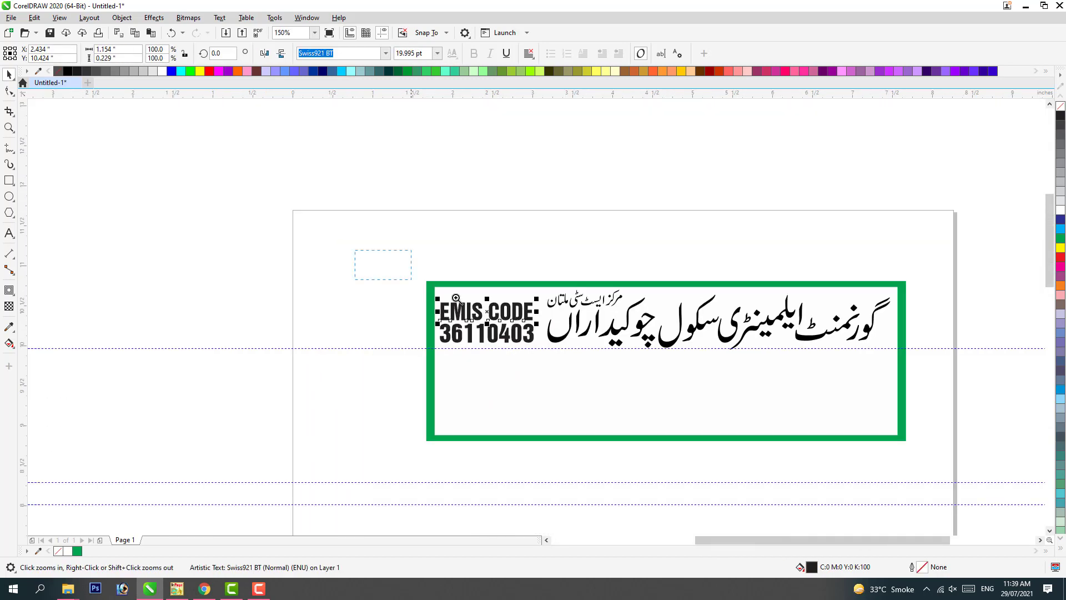
scroll(598, 297, "up", 3)
key("Escape")
left_click(8, 180)
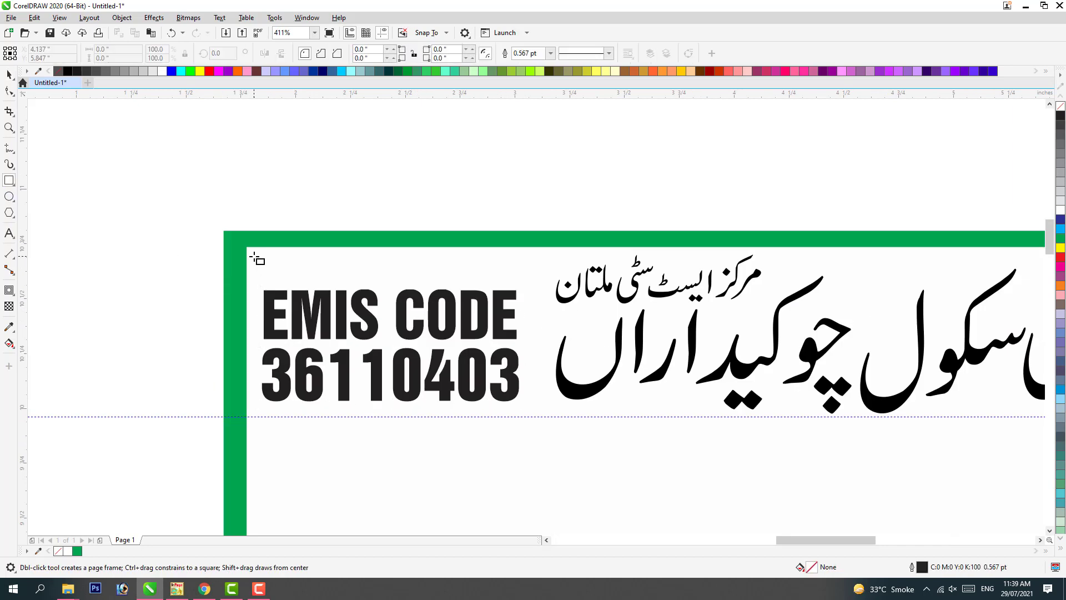
left_click_drag(253, 255, 525, 415)
key("space")
left_click_drag(392, 256, 391, 249)
Round the corners of the rectangle around the EMIS code with the Shape tool.
key("F10")
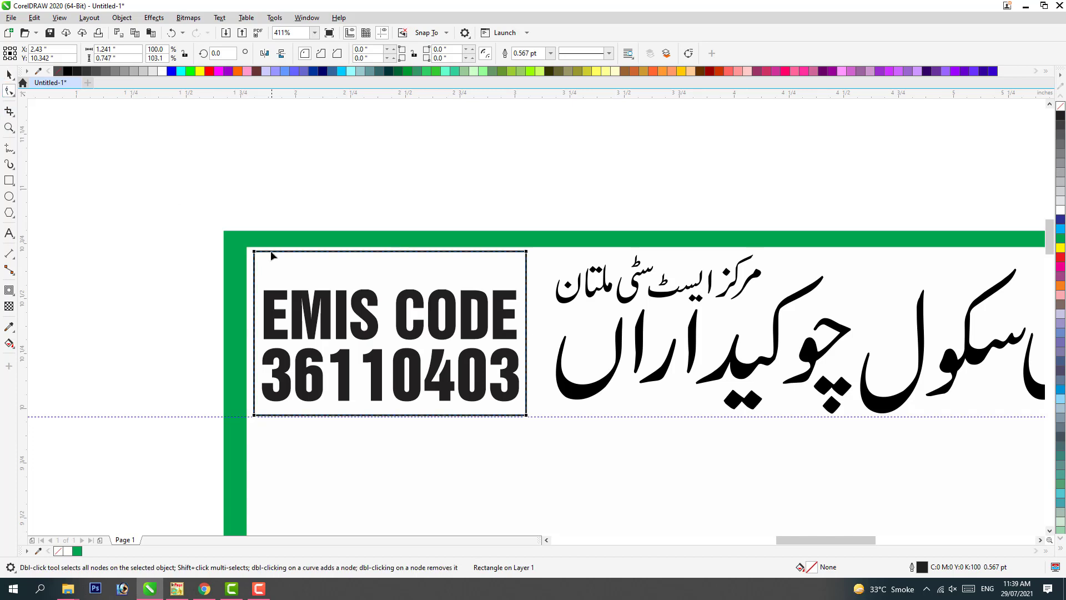
left_click_drag(255, 255, 266, 252)
key("space")
Raise EMIS CODE slightly above the number and group the two texts.
left_click(318, 317)
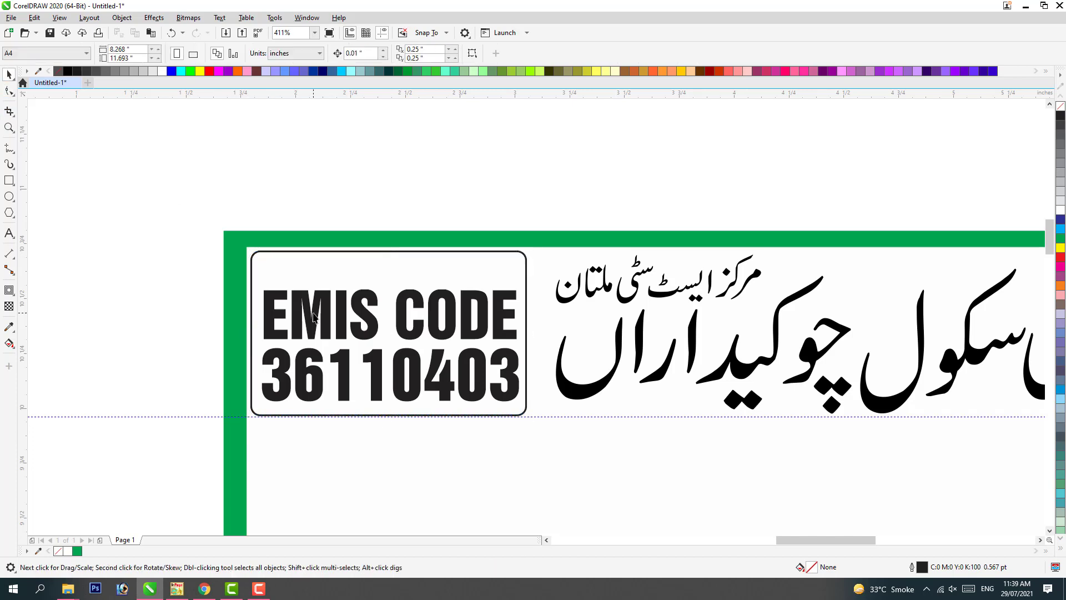
left_click_drag(318, 316, 318, 316)
left_click_drag(520, 431, 520, 430)
key("ctrl+g")
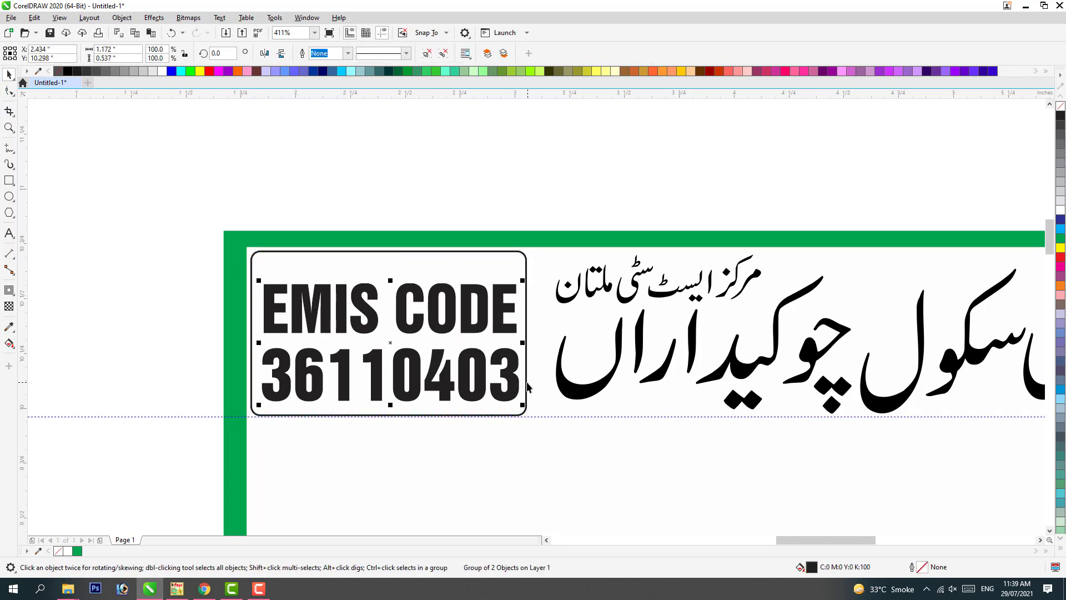
Centre the EMIS code text group in its rounded box and reduce the box's height to about 0.68 inches.
left_click_drag(485, 321, 483, 310)
left_click(483, 311, "ctrl")
left_click(419, 255)
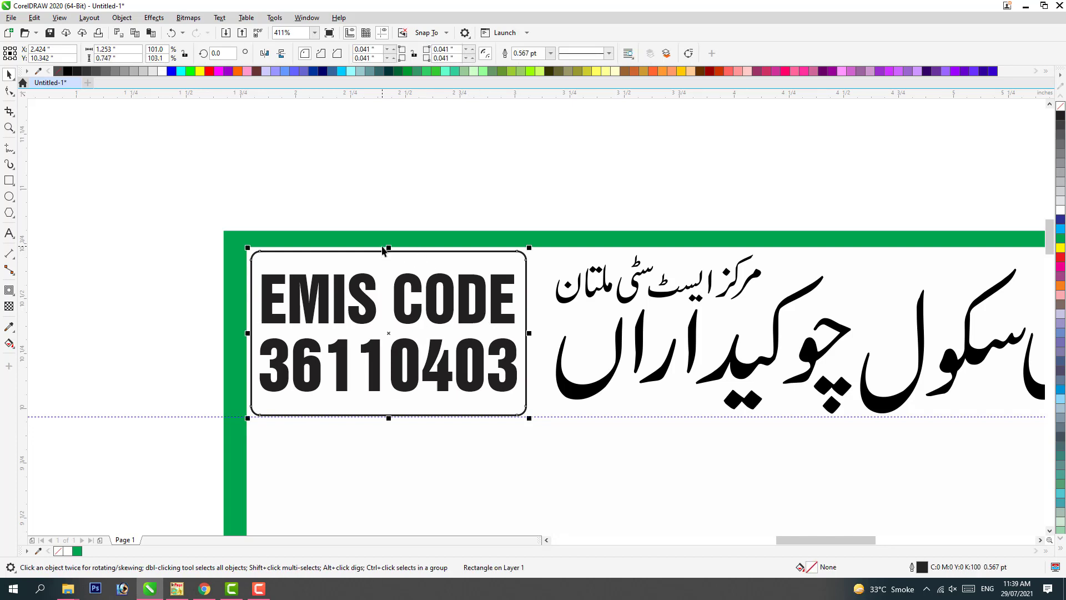
left_click_drag(389, 251, 389, 258)
left_click(502, 287)
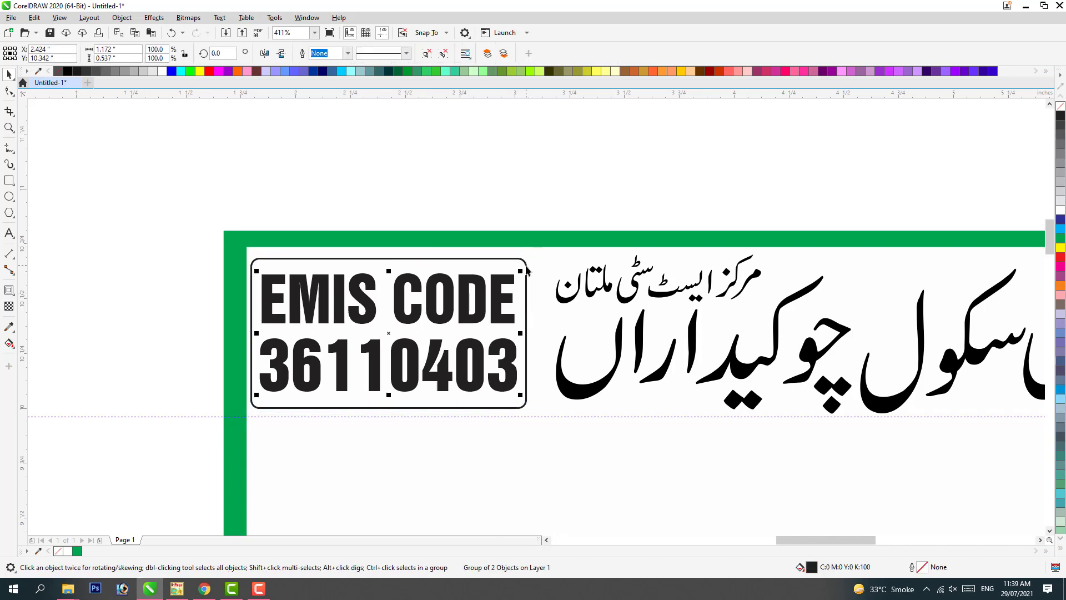
Group the EMIS code texts with their rounded box and widen the group to about 1.27 inches.
left_click(566, 474)
left_click(527, 333)
left_click_drag(527, 333, 531, 332)
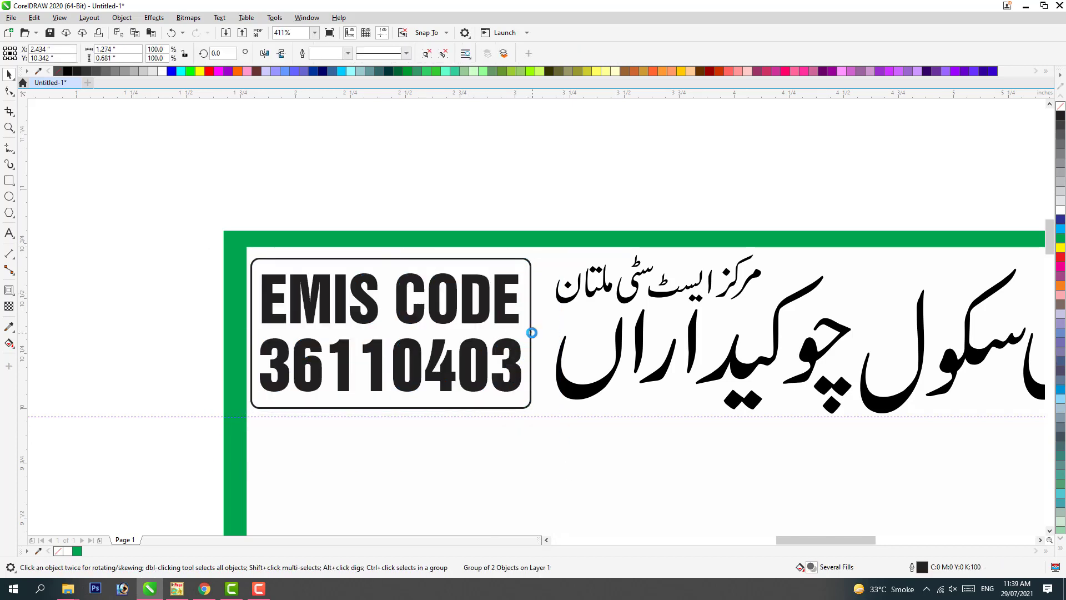
Nudge the school name and the locality line into position in the banner's upper row.
scroll(531, 332, "down", 4)
scroll(821, 395, "up", 2)
left_click(663, 284)
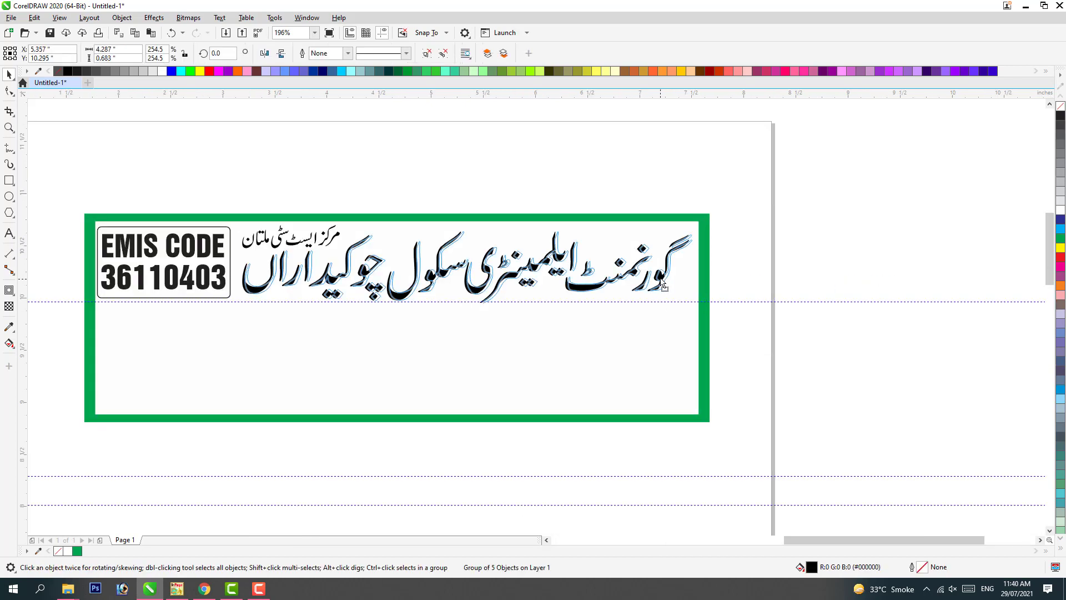
scroll(259, 236, "up", 3)
left_click(276, 244)
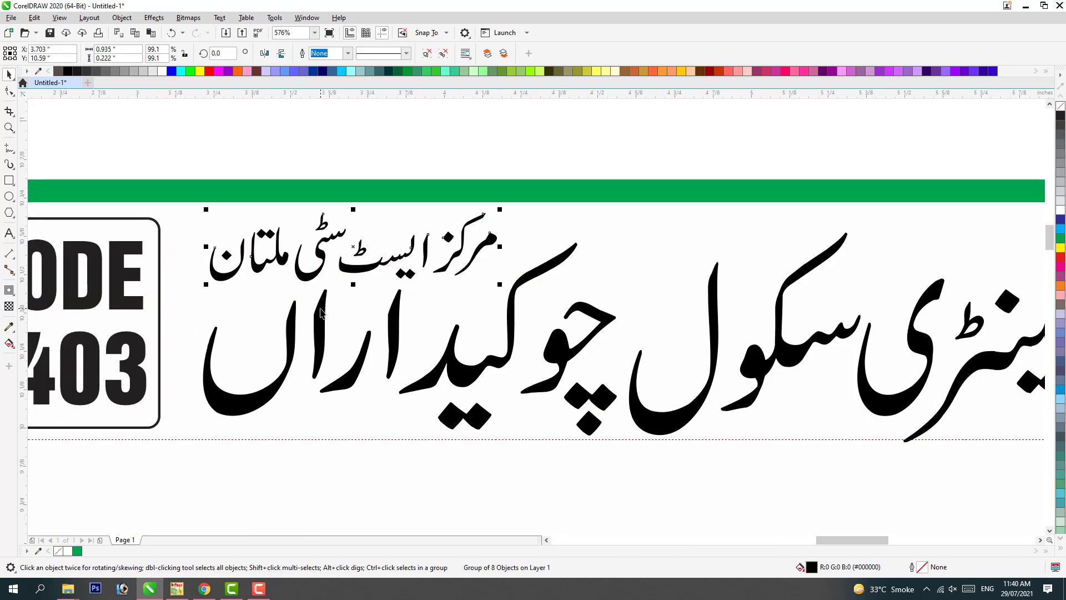
scroll(320, 313, "down", 5)
scroll(430, 327, "up", 2)
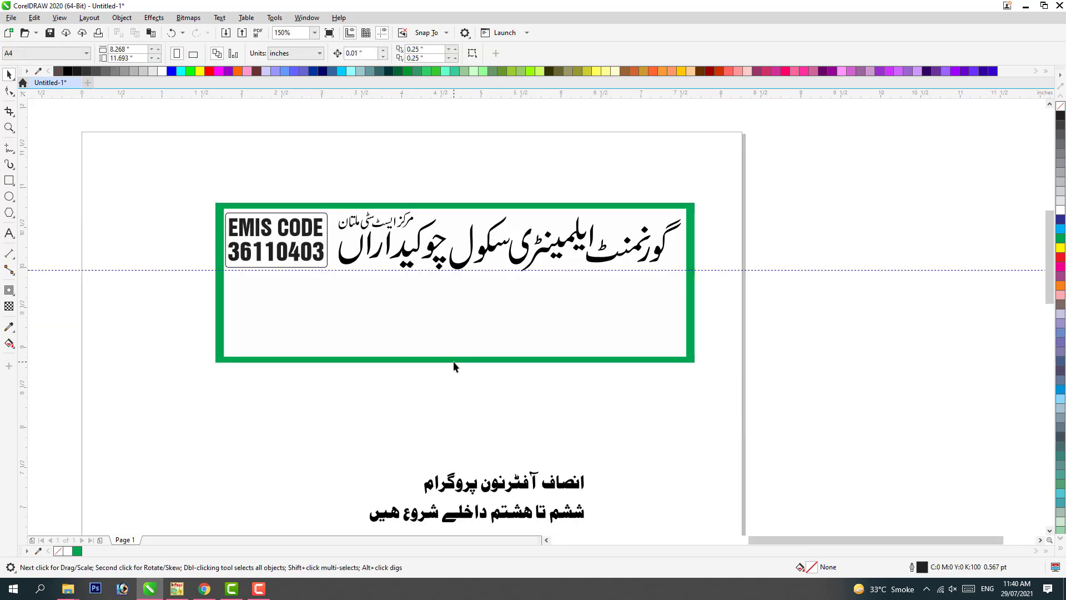
Move the large heading انصاف آفٹرنون پروگرام from the pasteboard to just above the page.
scroll(217, 293, "down", 2)
left_click_drag(87, 244, 343, 234)
scroll(222, 233, "up", 4)
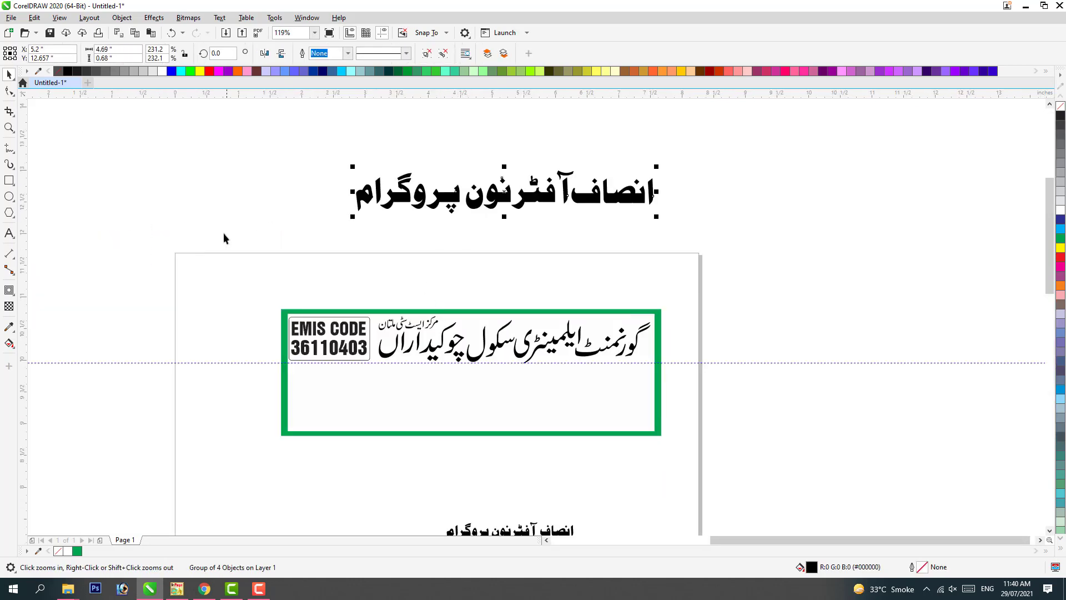
Place the round School Education Department logo inside the banner, below the EMIS code box.
scroll(225, 236, "down", 5)
left_click_drag(115, 260, 255, 274)
scroll(272, 277, "up", 4)
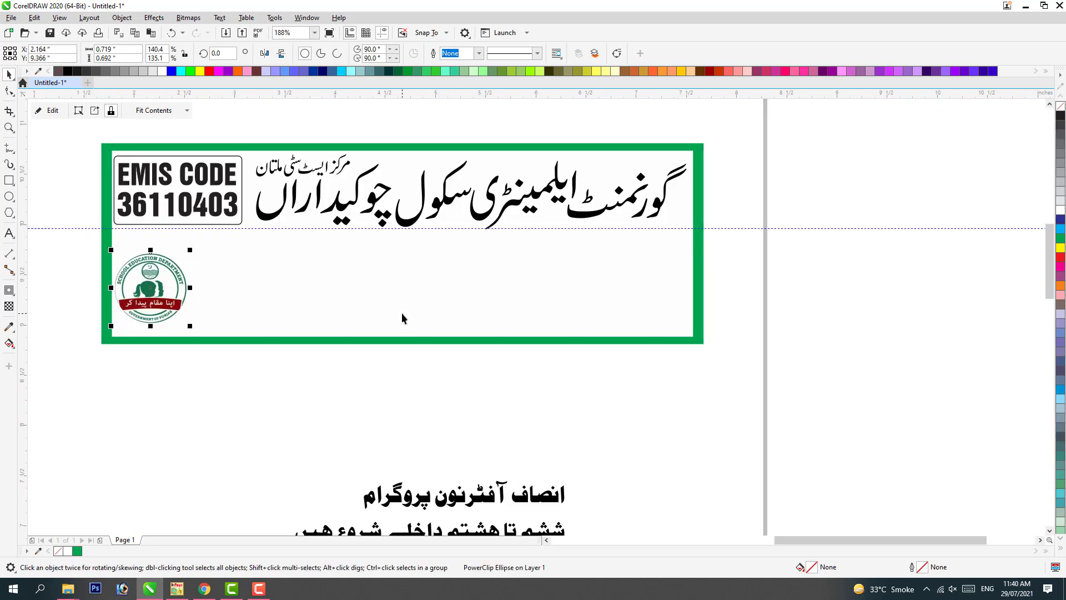
scroll(299, 262, "down", 2)
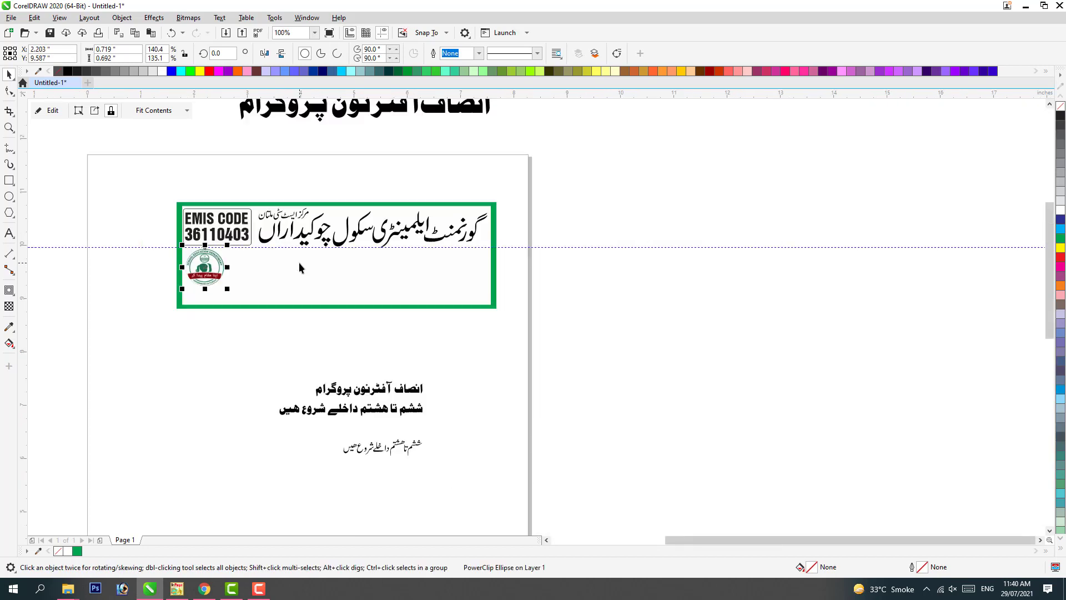
Place the heading انصاف آفٹرنون پروگرام below the school name, scaled to about 3.33 inches wide, and shift it toward the frame's right edge.
key("z")
left_click_drag(119, 149, 698, 334)
scroll(551, 138, "down", 2)
key("space")
left_click_drag(517, 120, 497, 291)
key("space")
left_click(579, 352)
key("space")
key("ctrl+z")
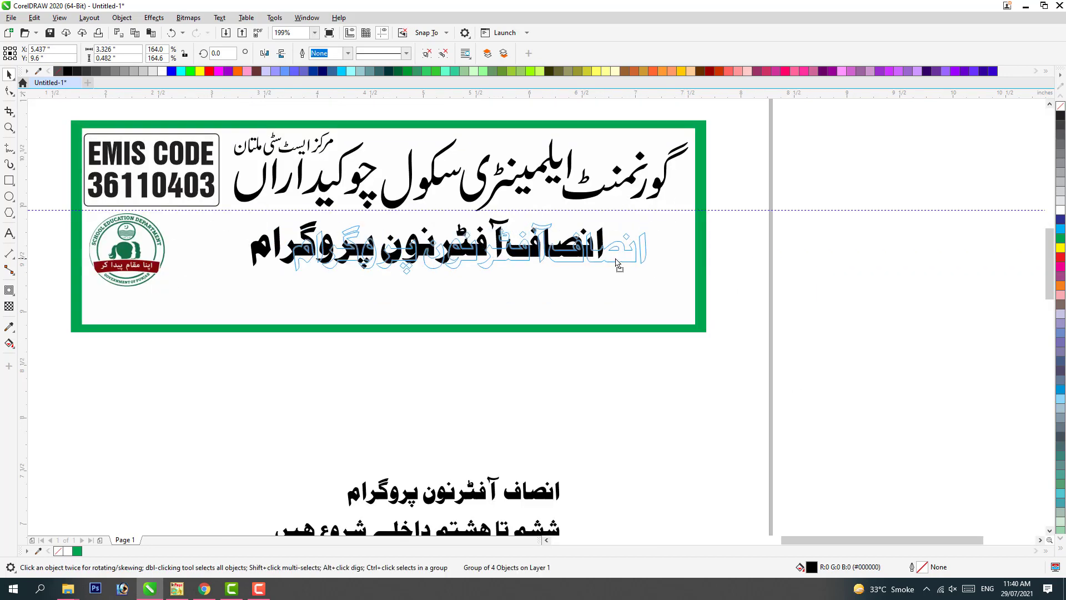
left_click_drag(599, 253, 655, 252)
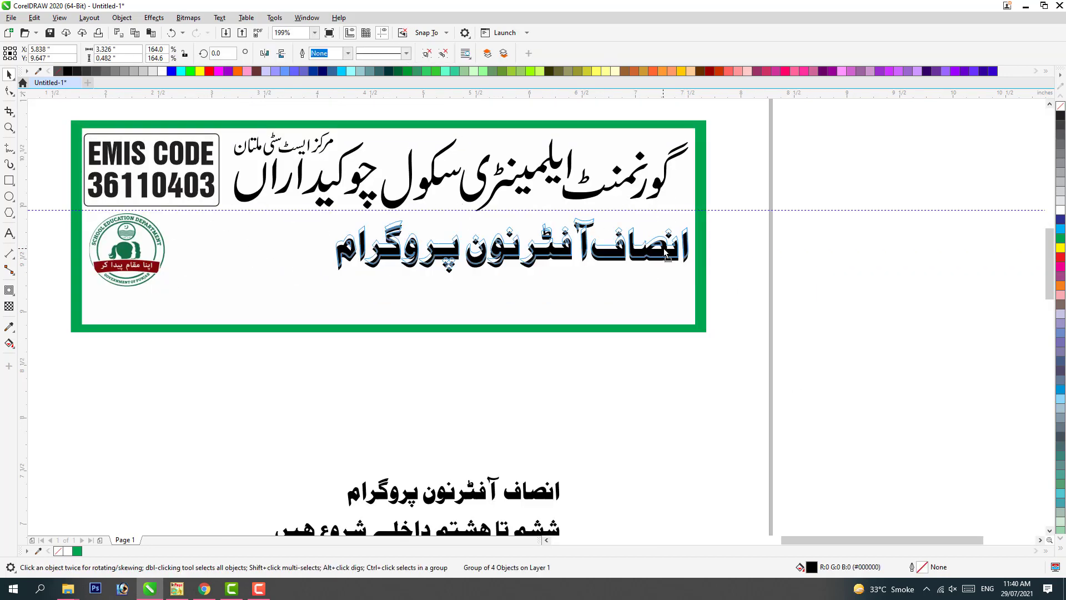
Move the department logo to the right end of the banner's lower row, beside the heading.
left_click(164, 248)
left_click_drag(163, 248, 473, 367)
left_click_drag(471, 280, 680, 242)
left_click_drag(651, 341, 575, 254)
Try splitting the heading by moving پروگرام onto a second line, and undo the split.
left_click(370, 257)
left_click_drag(371, 256, 553, 312)
left_click(620, 274)
left_click(553, 314)
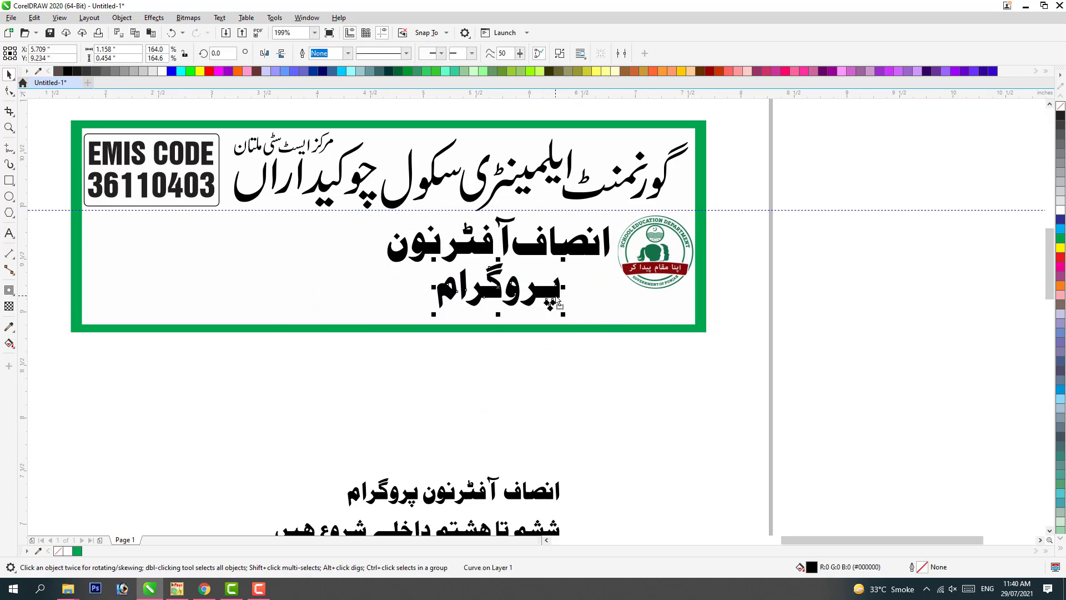
key("z")
right_click(552, 314)
left_click_drag(248, 203, 744, 380)
key("ctrl+z")
key("ctrl+z")
key("ctrl+z")
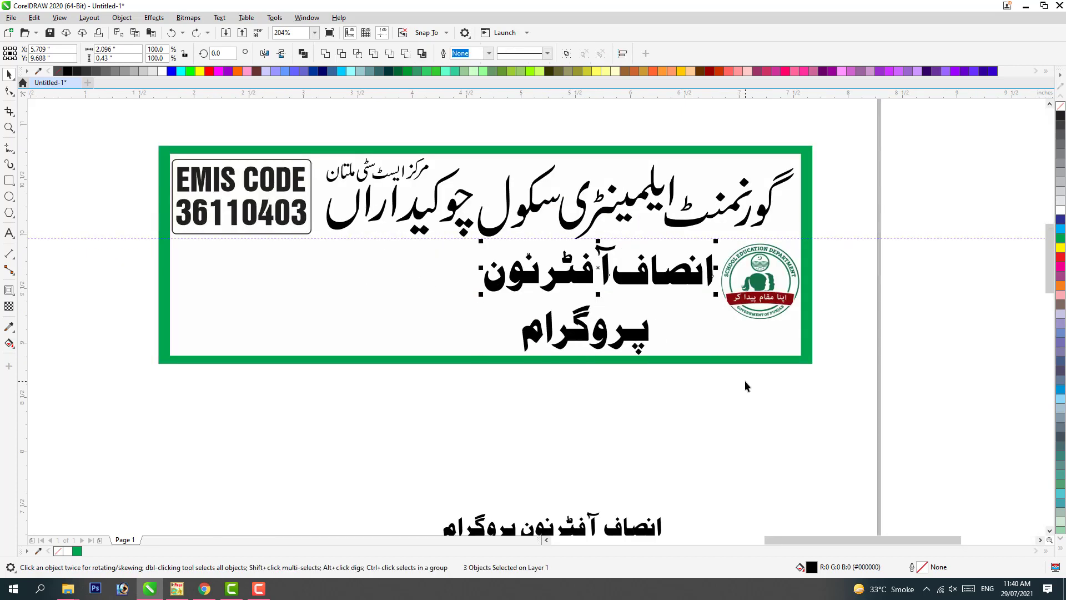
Shift the heading and the logo toward the banner's centre and shrink the logo to about 0.59 inches wide.
left_click(711, 251)
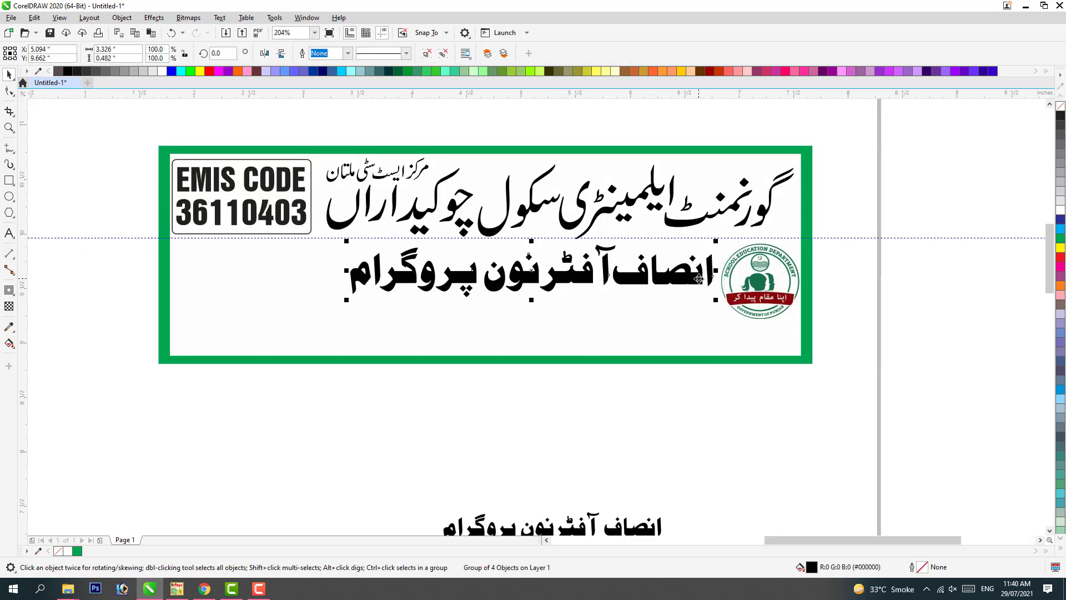
left_click_drag(710, 251, 656, 257)
left_click(738, 278)
left_click_drag(738, 278, 710, 275)
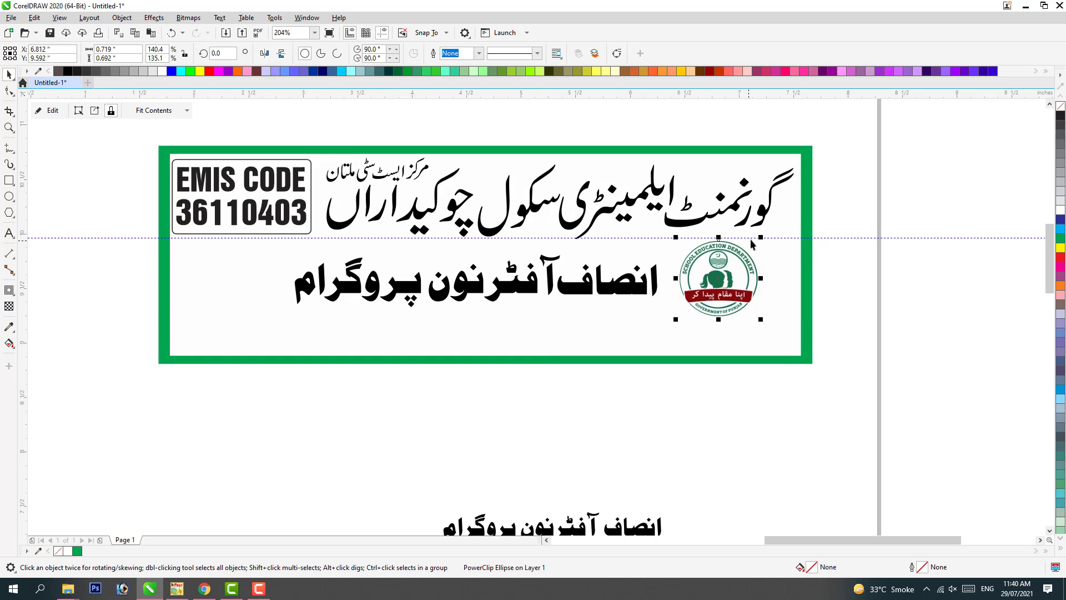
left_click_drag(762, 239, 714, 267)
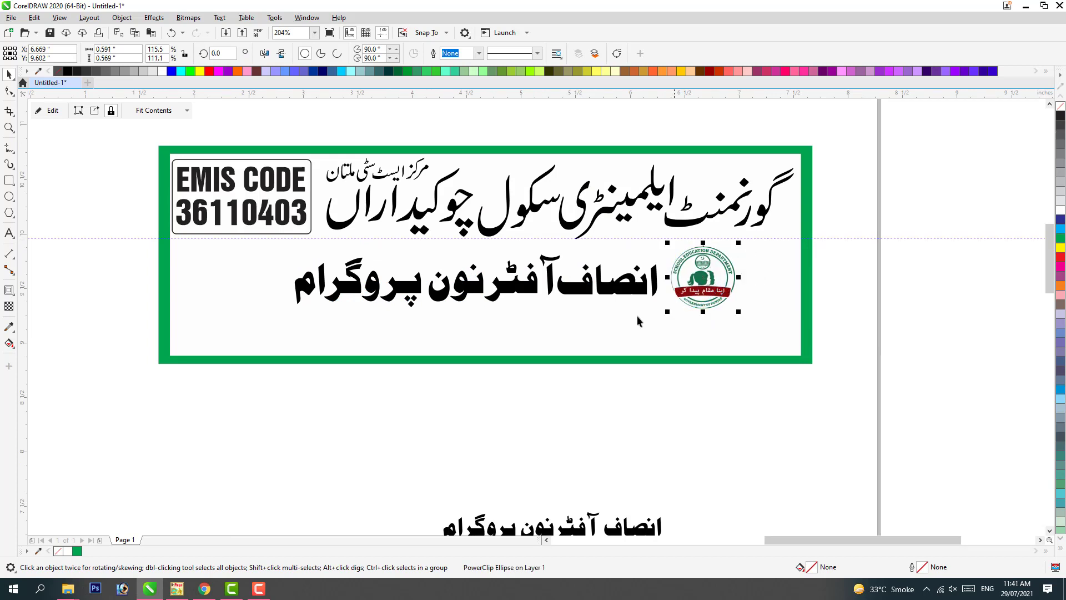
Switch to InPage and delete the school name and locality text in front of the heading.
left_click(176, 589)
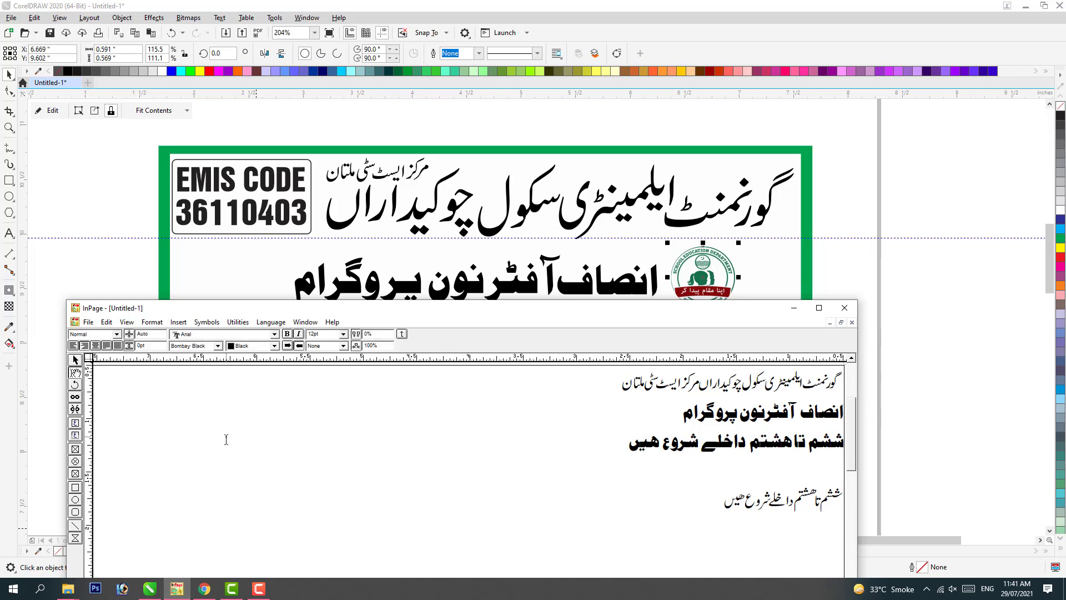
key("BackSpace")
key("ctrl+shift+Left")
key("ctrl+shift+Left")
key("ctrl+shift+Left")
key("ctrl+shift+Left")
key("ctrl+shift+Left")
key("ctrl+shift+Left")
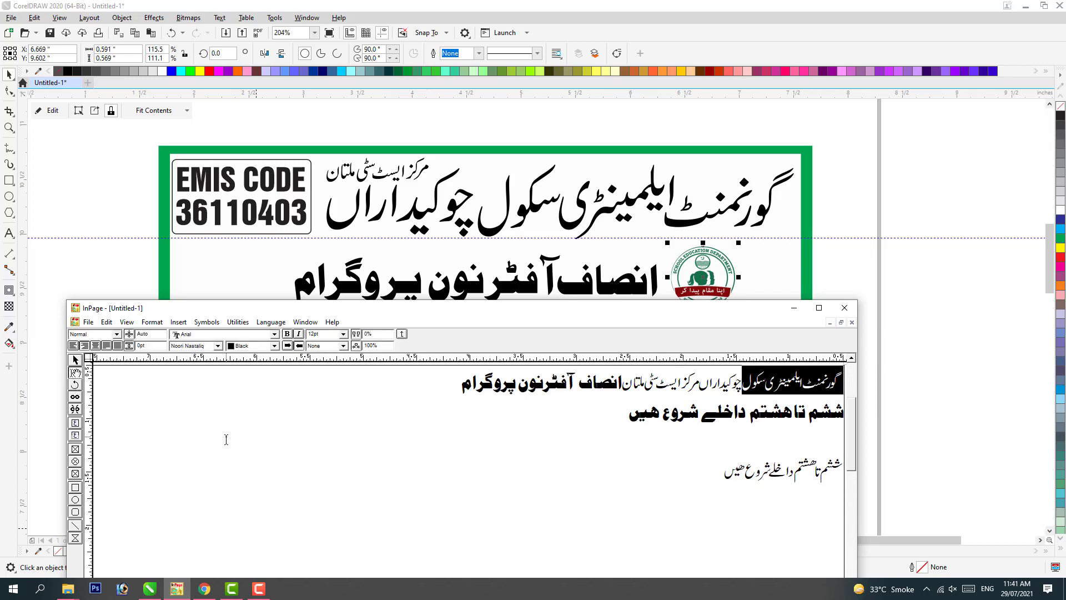
key("BackSpace")
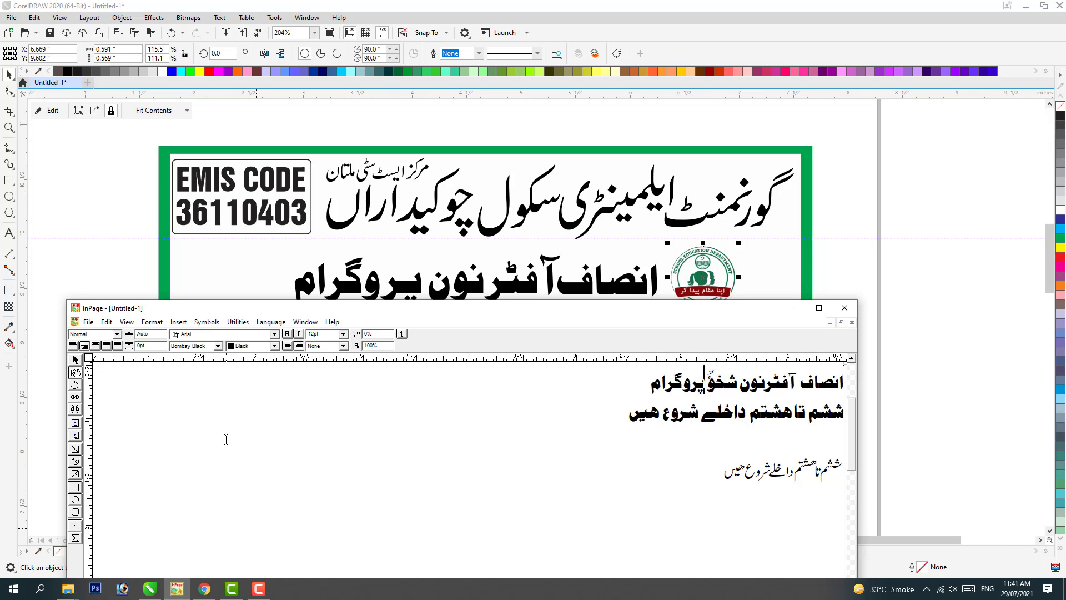
Insert سکول before پروگرام in the InPage heading and delete all text lines below it.
key("BackSpace")
key("BackSpace")
key("BackSpace")
key("BackSpace")
type("سکول")
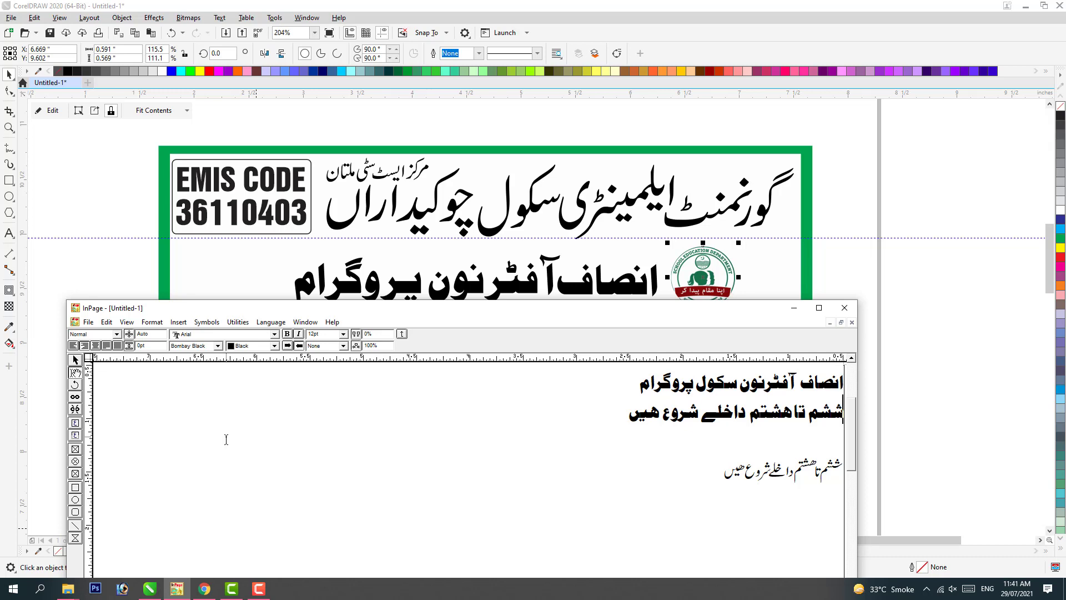
key("ctrl+shift+End")
key("Delete")
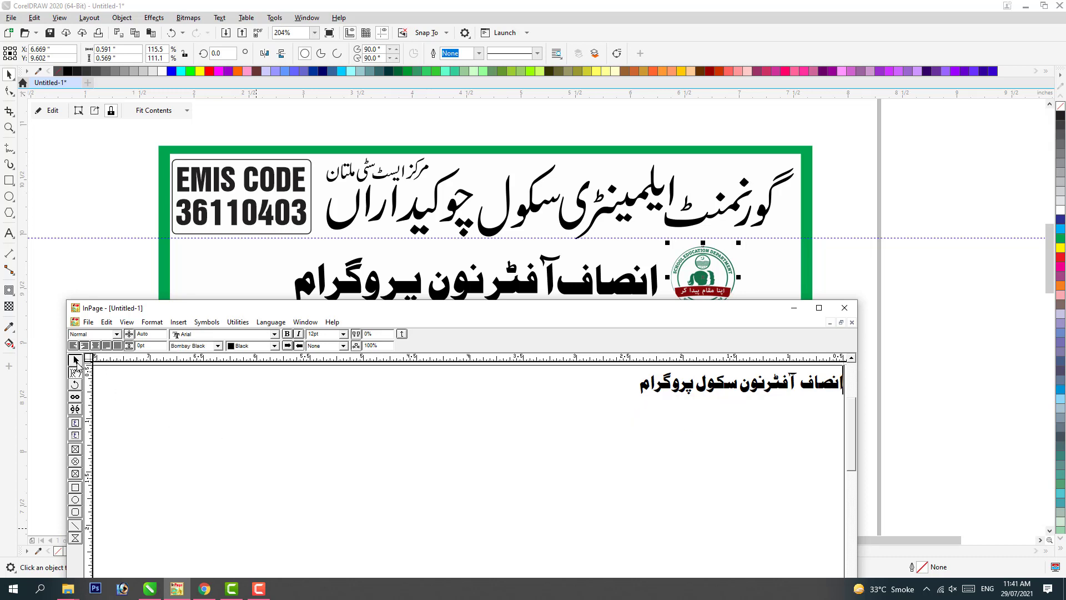
Return to CorelDRAW, delete the old heading, paste the new one from InPage and scale it to 5%.
left_click(392, 295)
key("Delete")
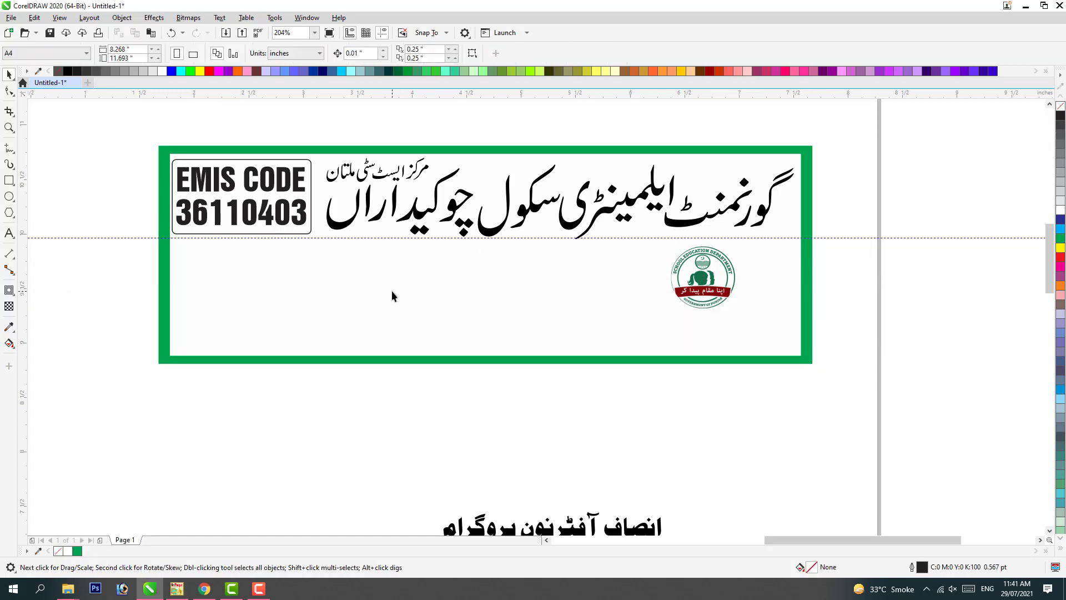
key("ctrl+v")
type("5")
key("Return")
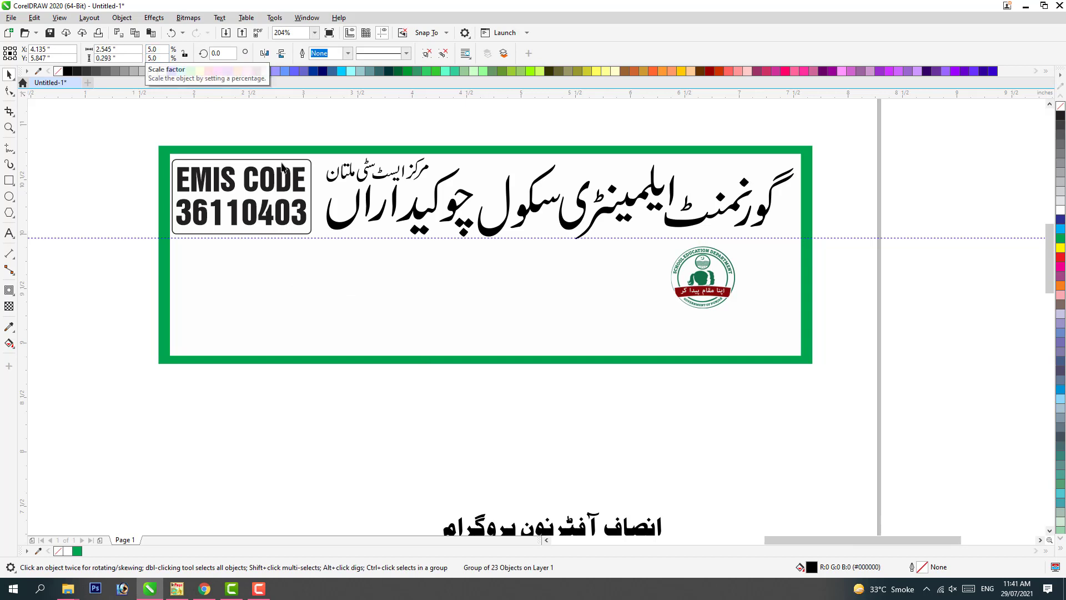
Place the pasted heading in the banner's lower row, aligned vertically with the logo's centre.
left_click(678, 296, "shift")
key("c")
key("e")
key("ctrl+z")
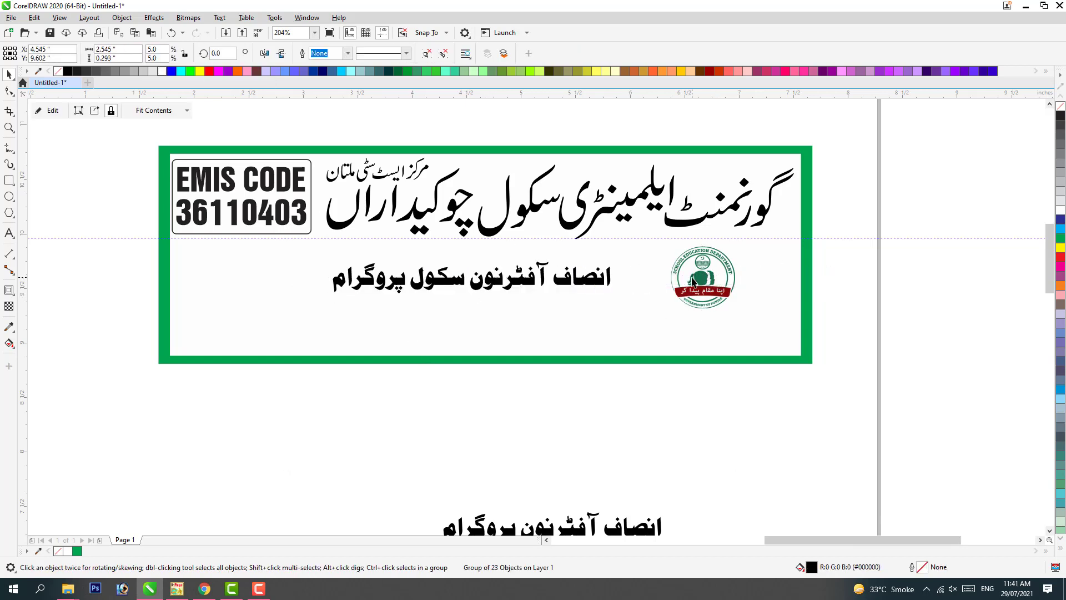
key("ctrl+z")
Move the logo below the EMIS code box and enlarge it to about 0.98 by 0.95 inches.
left_click_drag(279, 314, 316, 349)
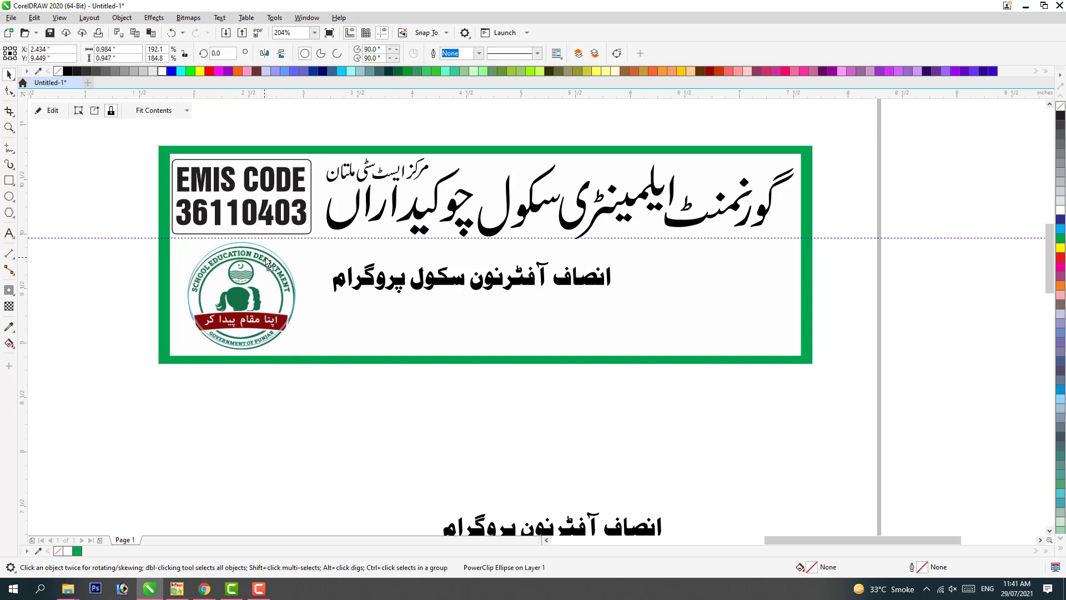
left_click_drag(256, 267, 253, 263)
left_click(580, 277)
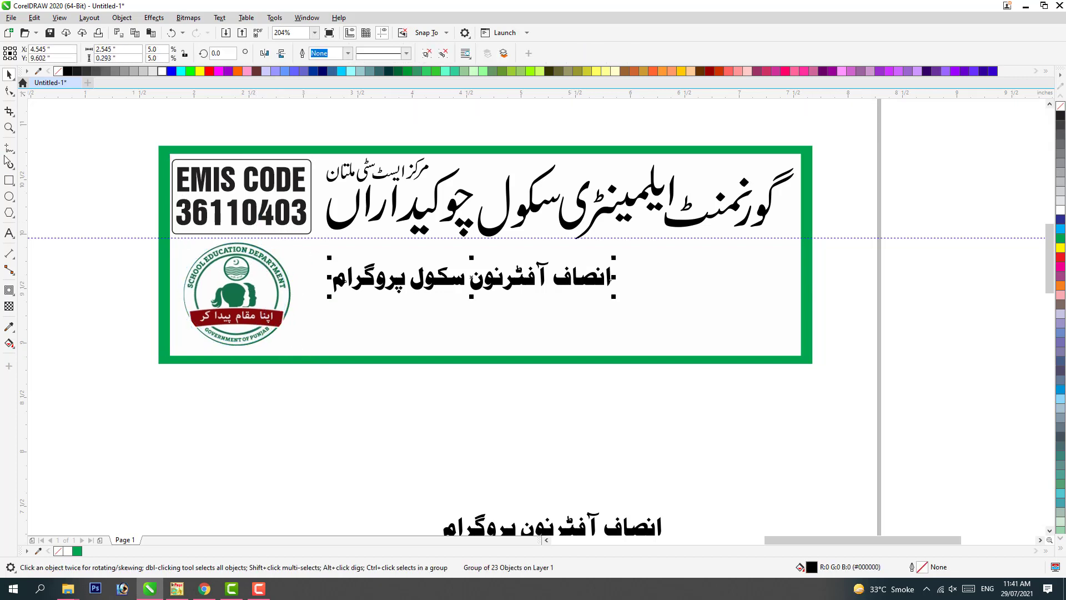
Duplicate the EMIS code box over the heading in the lower row and delete the texts from the copy.
key("F6")
key("space")
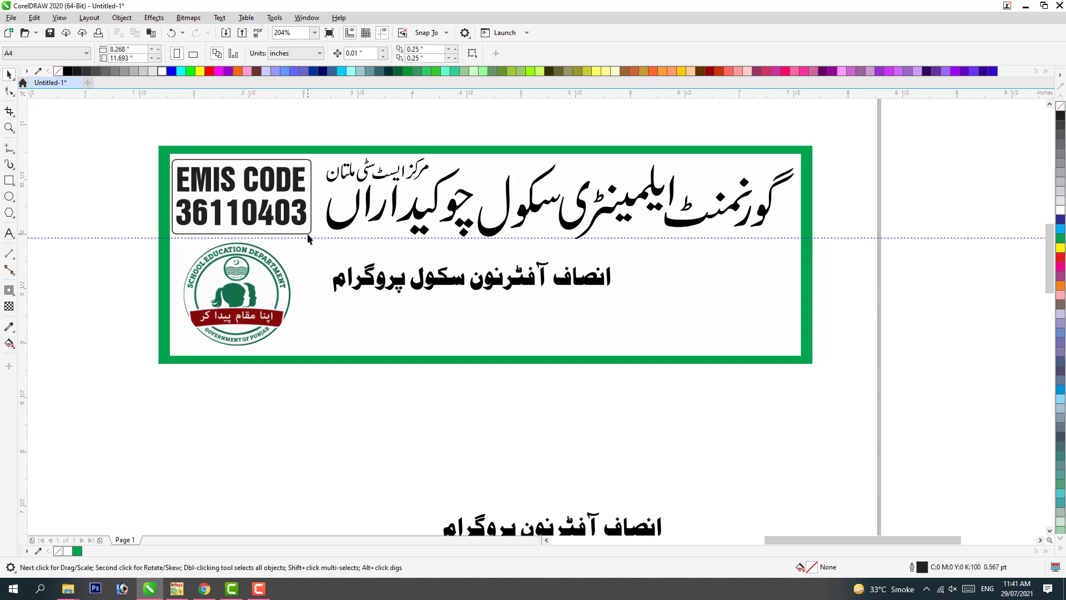
left_click(258, 207)
left_click_drag(241, 156, 245, 270)
left_click_drag(165, 274, 389, 272)
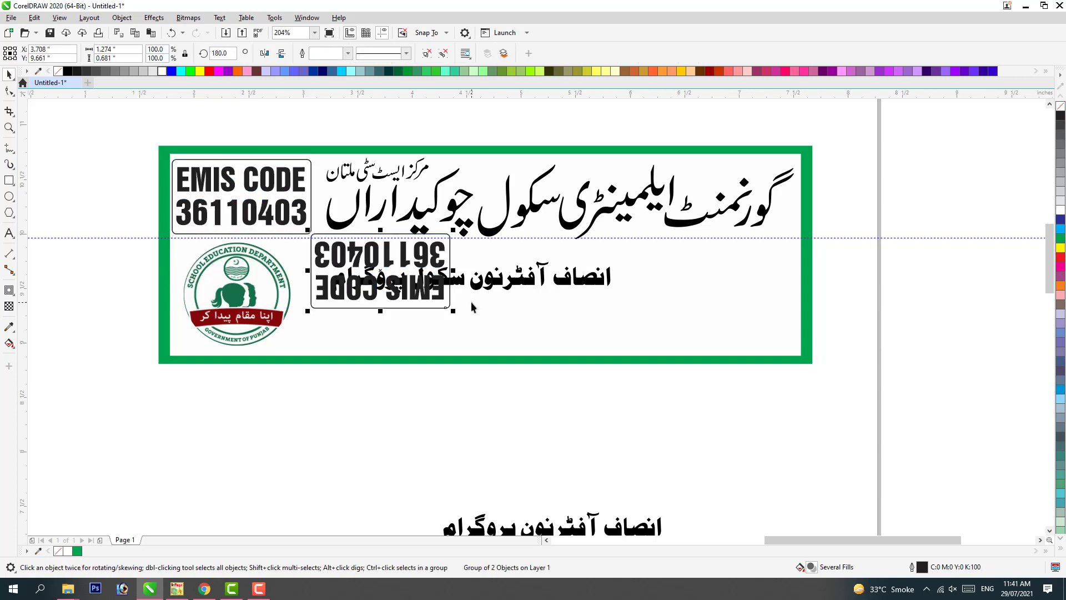
key("Delete")
Resize the empty copied box around the heading to about 4.31 by 0.59 inches.
left_click(371, 237)
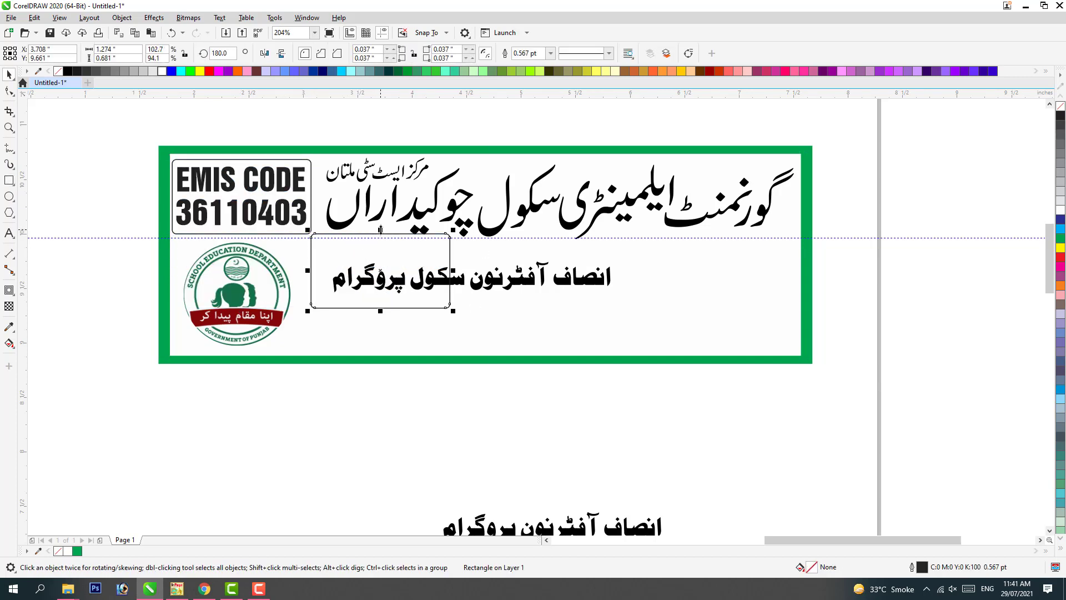
left_click(371, 234)
left_click_drag(450, 271, 783, 281)
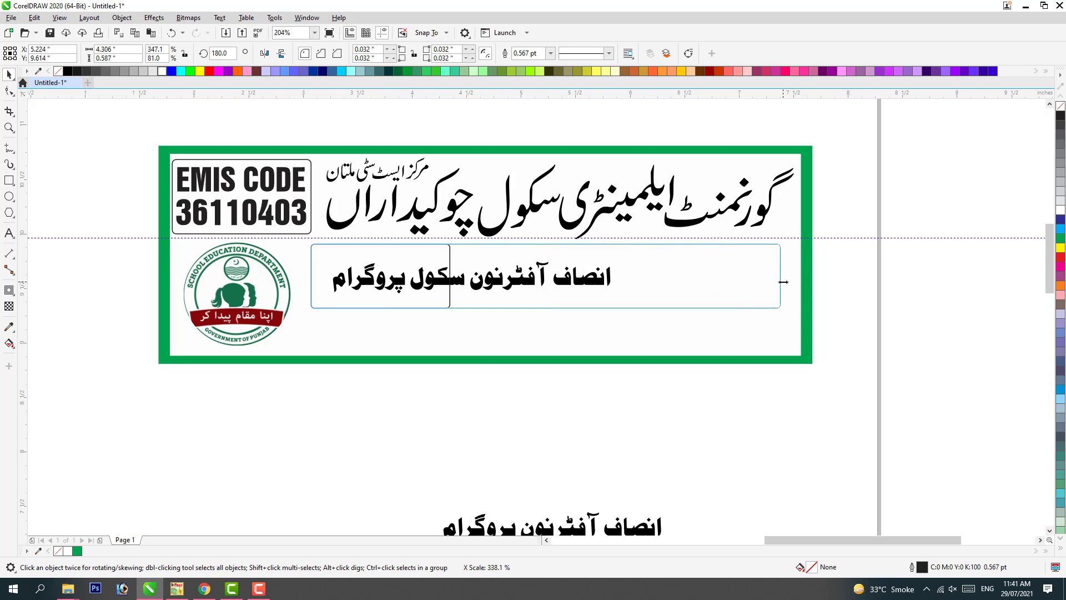
Fill the long rounded box with green, remove its outline, and bring the heading in front of it.
left_click(600, 280)
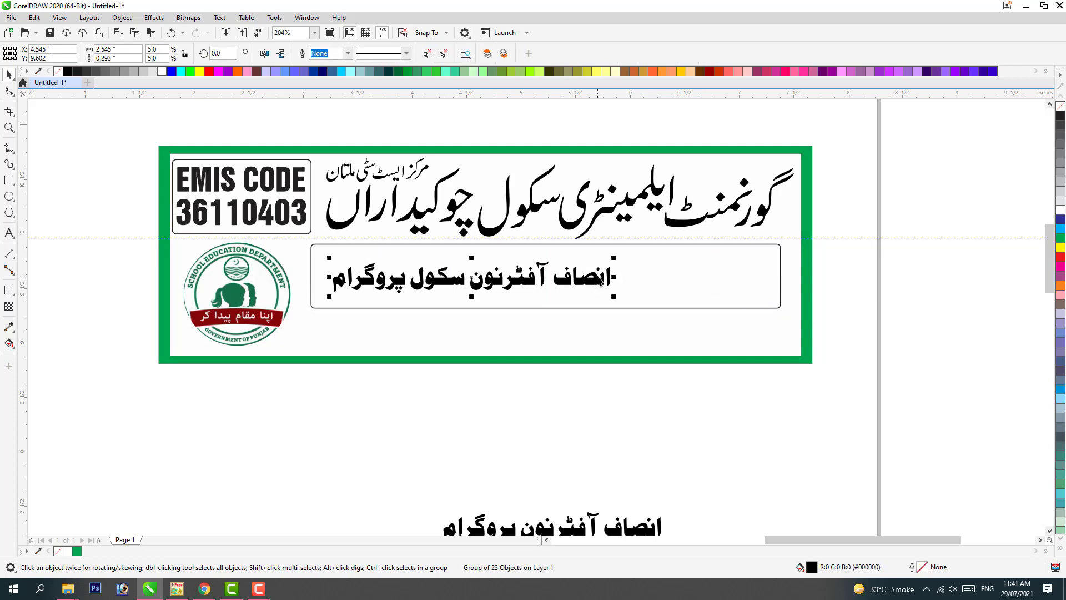
left_click(648, 279)
left_click(780, 265)
left_click(749, 252)
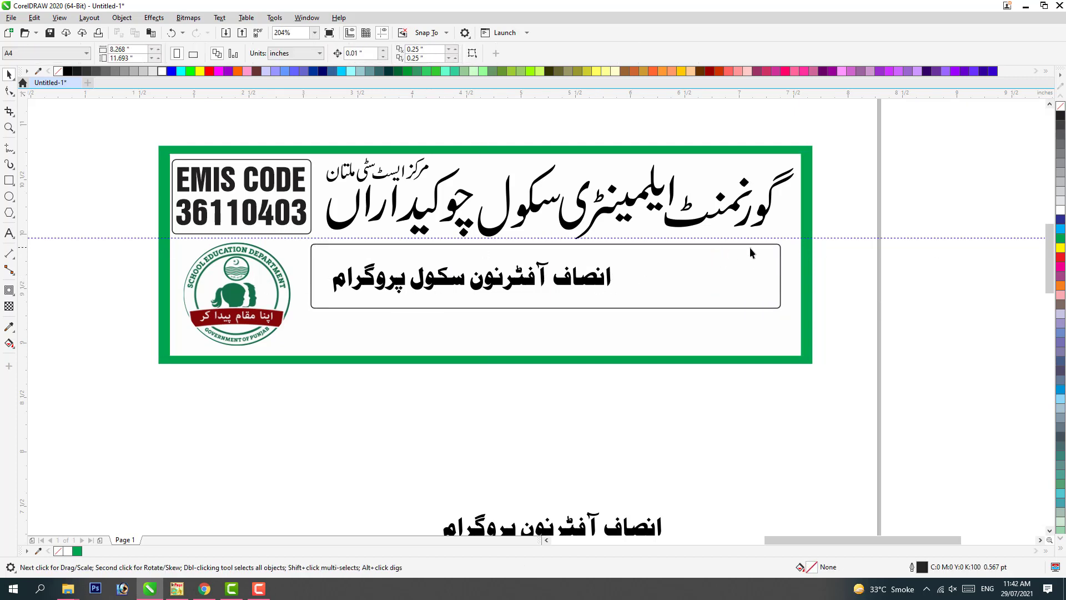
left_click(780, 253)
left_click(1060, 238)
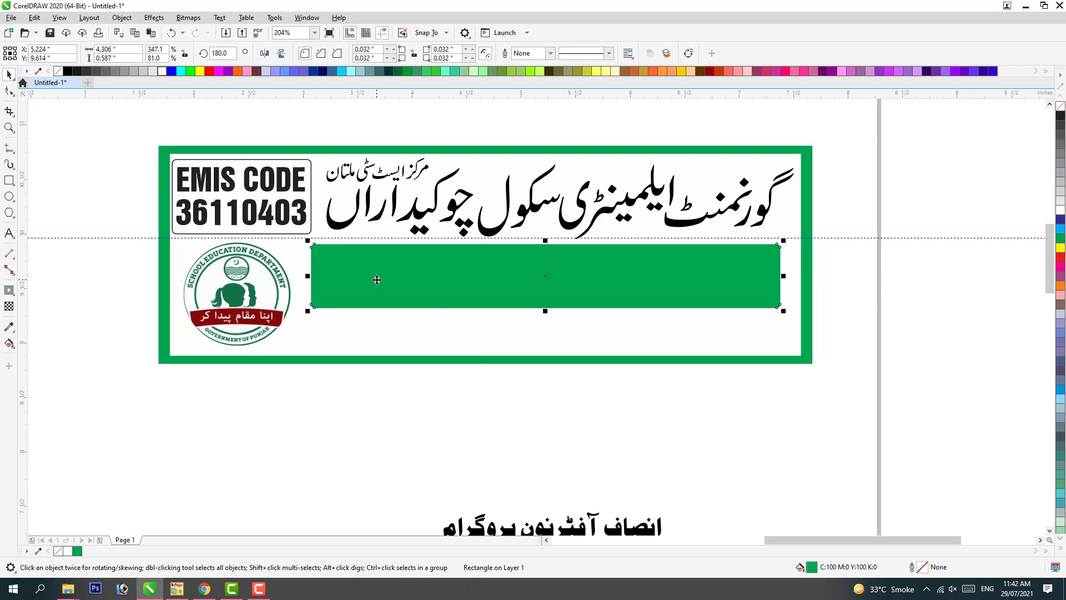
left_click_drag(769, 321, 771, 321)
key("shift+Page_Up")
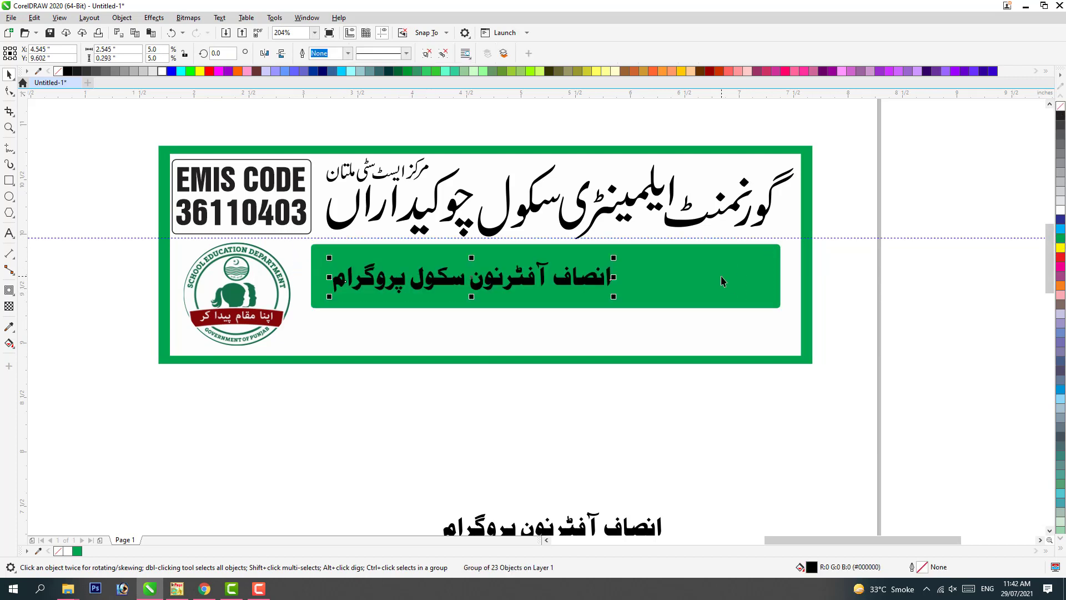
scroll(675, 279, "up", 2)
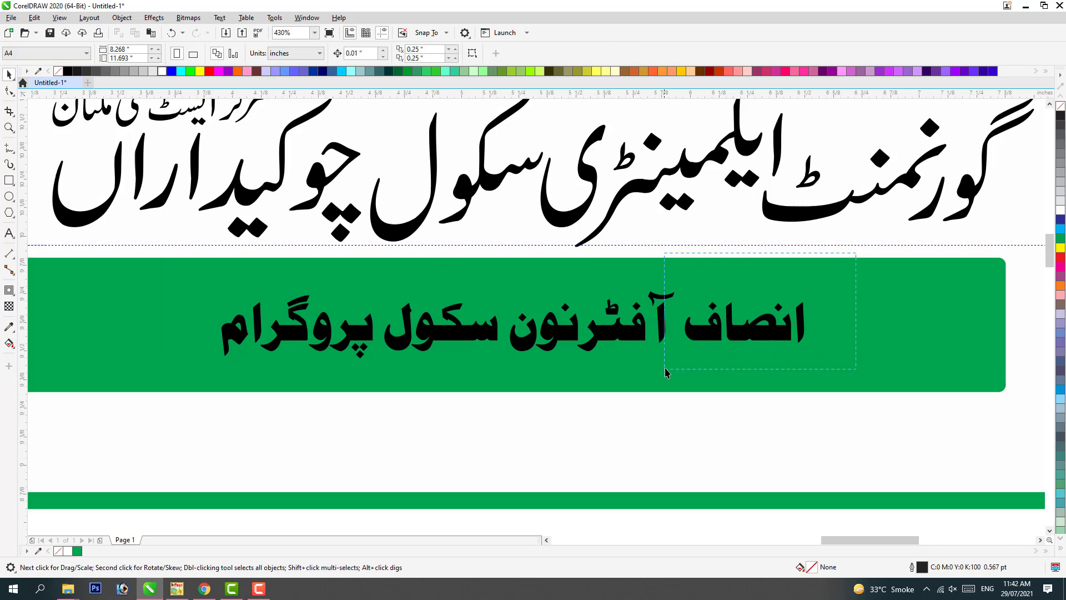
key("z")
scroll(600, 324, "down", 6)
left_click_drag(459, 278, 690, 361)
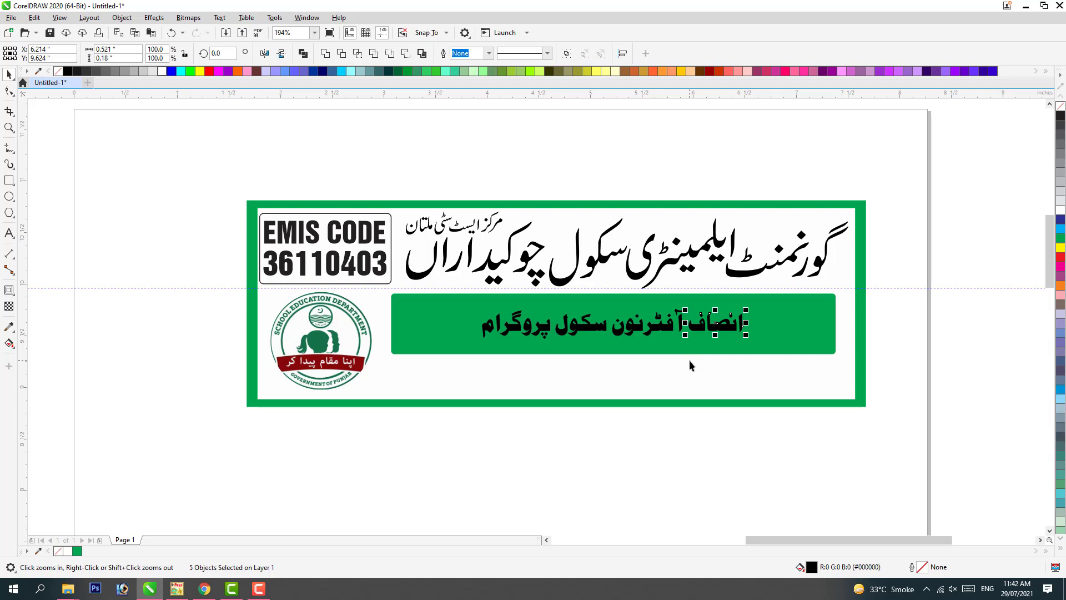
Switch to InPage, extend the heading to "انصاف آفٹرنون سکول پروگرام کے زیر انتظام", and copy the whole line.
left_click(187, 587)
left_click(236, 417)
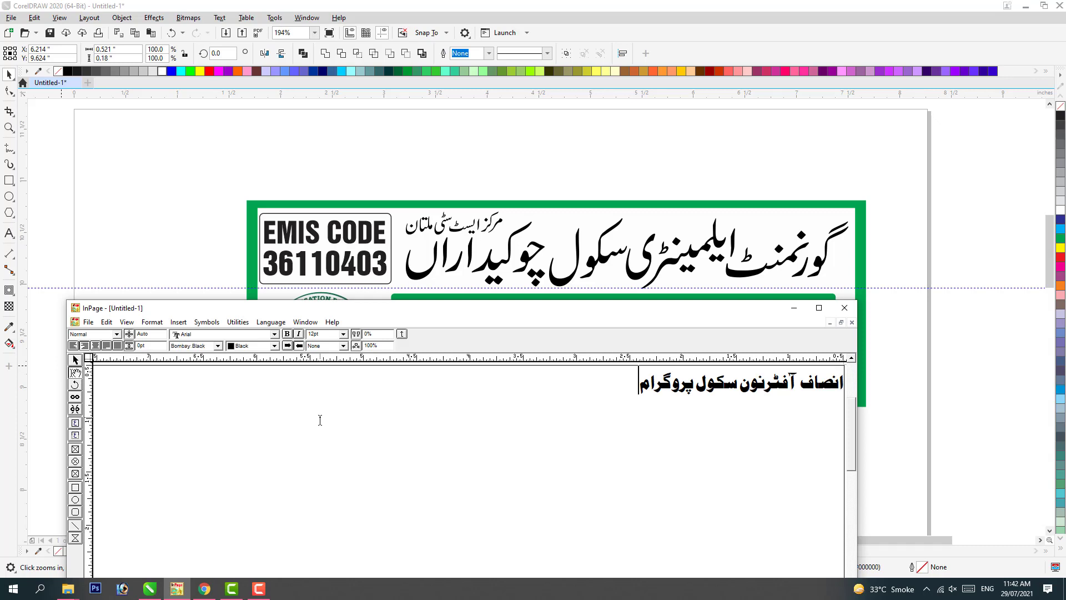
type("زیر انتظام")
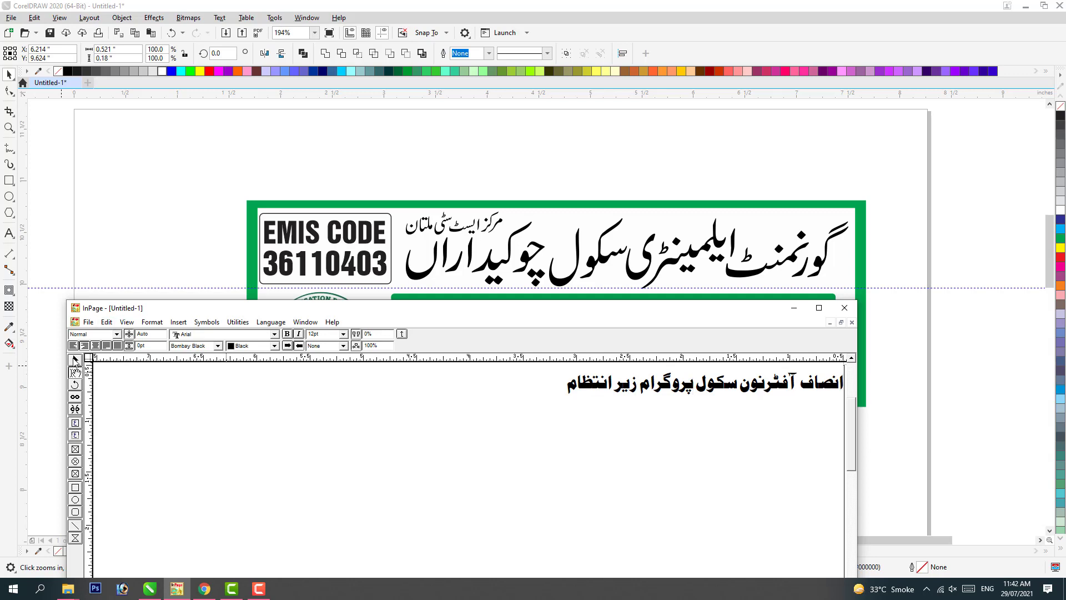
type("کے")
key("ctrl+a")
key("ctrl+c")
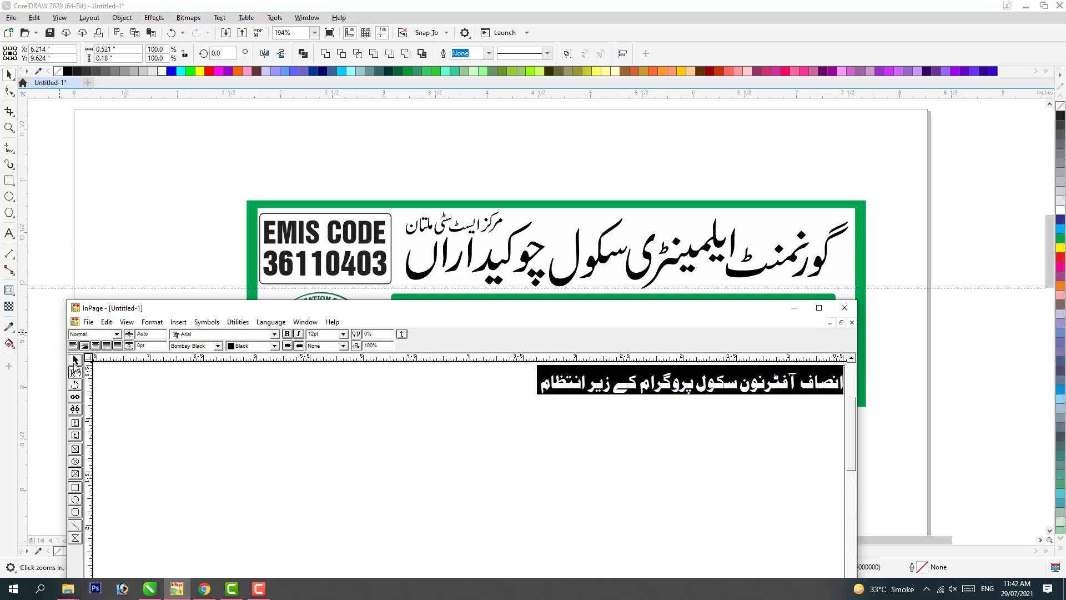
Switch back to CorelDRAW, delete the old heading from the green strip, and paste the copied heading in its place.
left_click(220, 426)
left_click(161, 228)
left_click(516, 324)
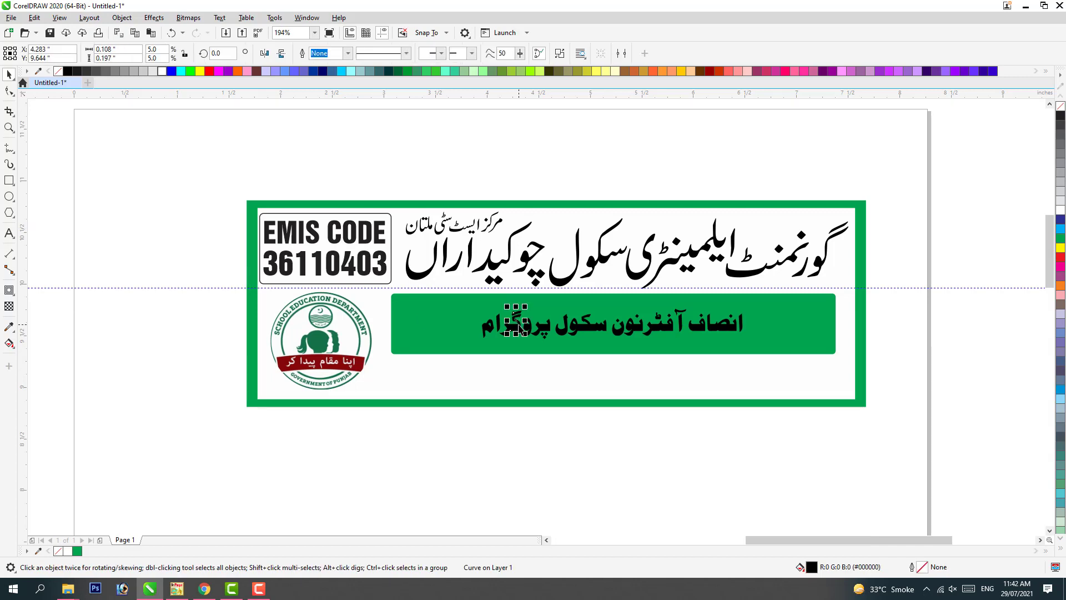
key("Delete")
key("ctrl+a")
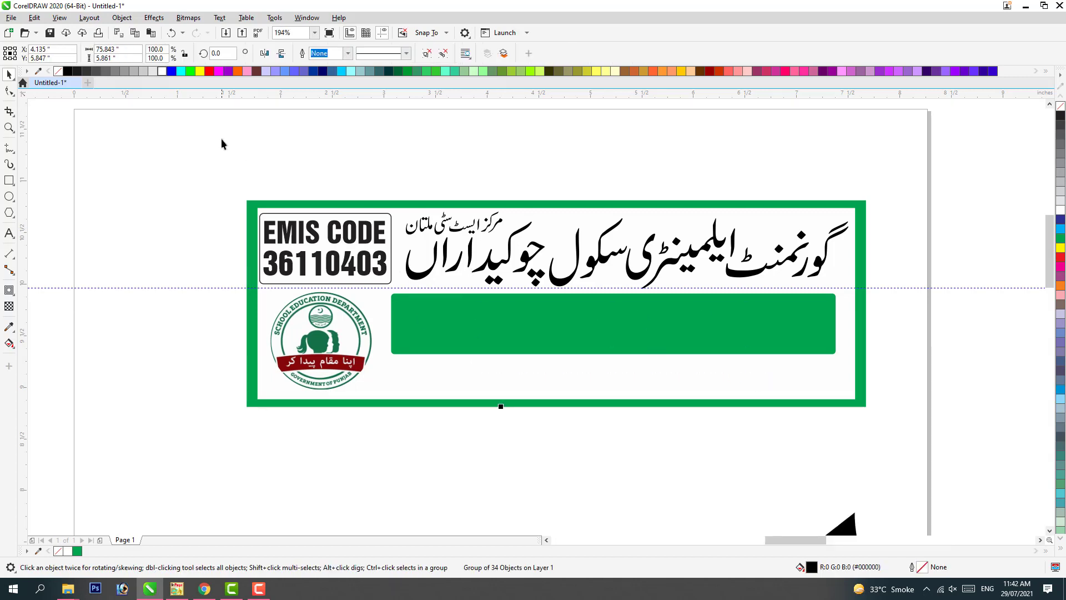
key("ctrl+v")
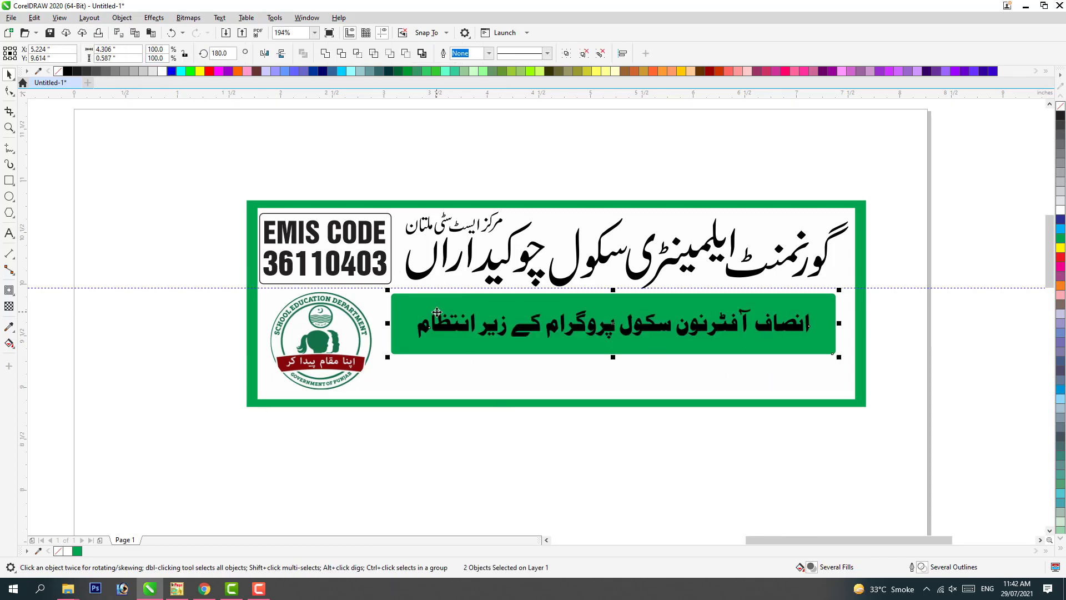
Move the new heading below the banner and tighten the spacing between the words "انصاف", "آفٹر" and "نون".
left_click_drag(660, 331, 660, 452)
scroll(777, 377, "up", 5)
left_click_drag(892, 300, 708, 408)
left_click_drag(713, 313, 572, 428)
left_click_drag(728, 280, 537, 476)
left_click_drag(497, 389, 511, 389)
left_click(509, 369)
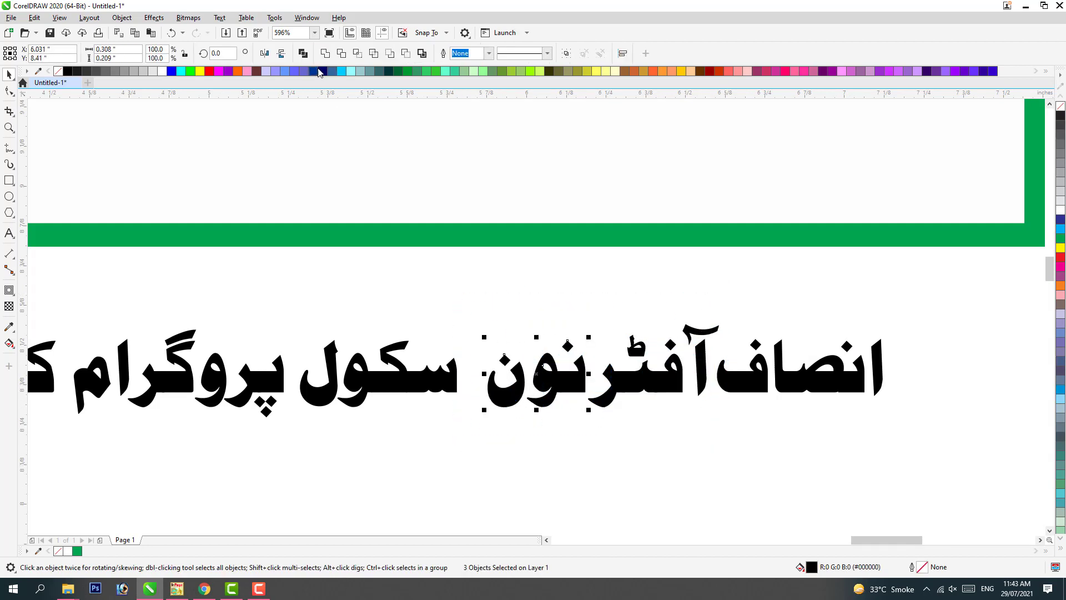
left_click_drag(732, 422, 541, 223)
Close the gaps before the words "سکول" and "پروگرام" in the heading.
scroll(562, 326, "down", 2)
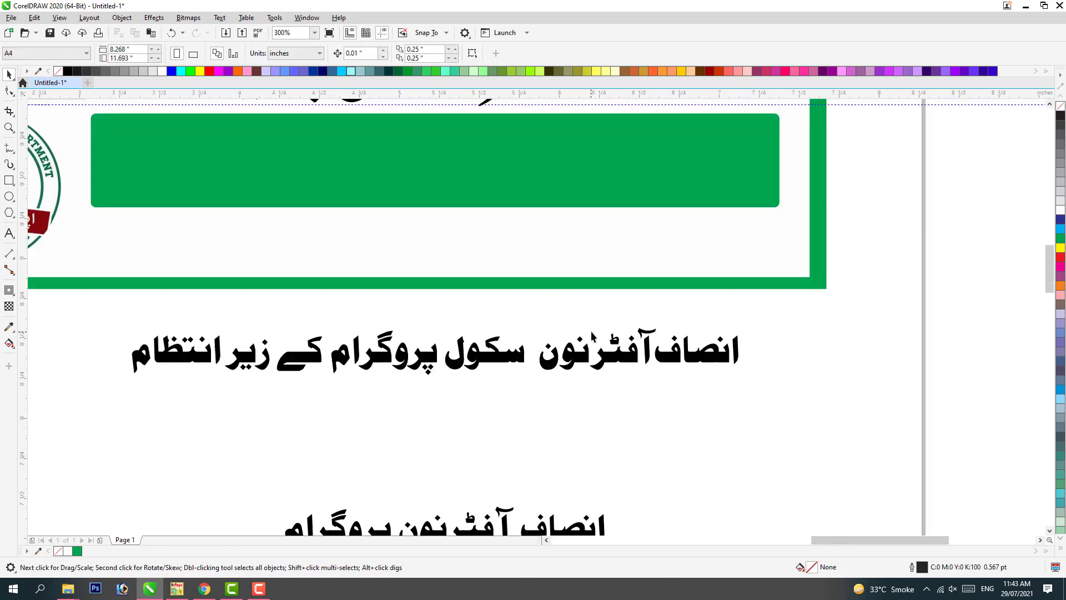
scroll(562, 326, "up", 3)
left_click_drag(600, 166, 360, 353)
left_click_drag(461, 281, 487, 281)
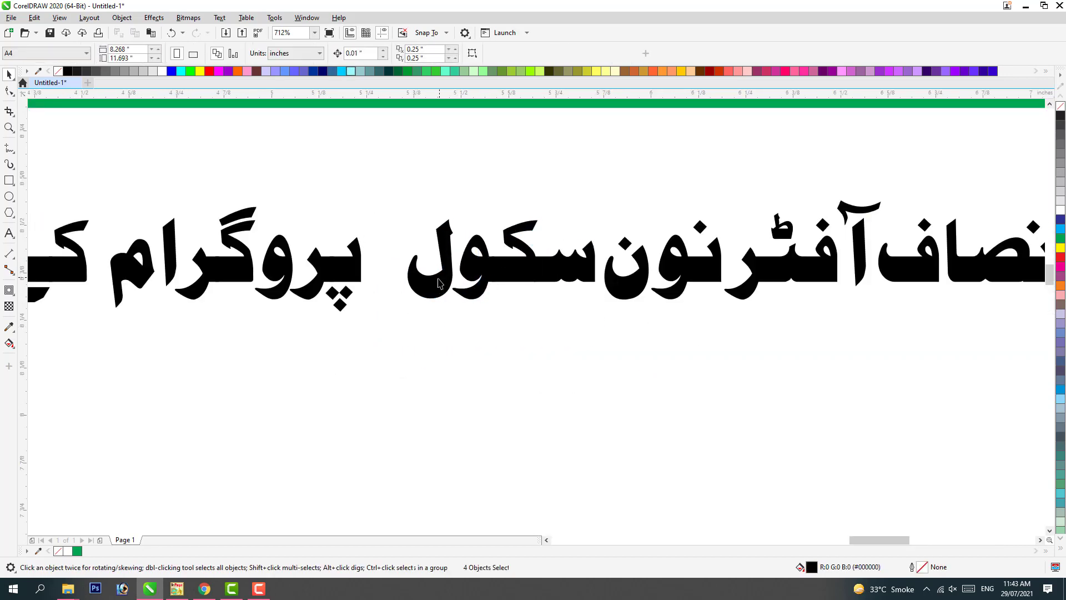
left_click(495, 226)
scroll(496, 226, "down", 2)
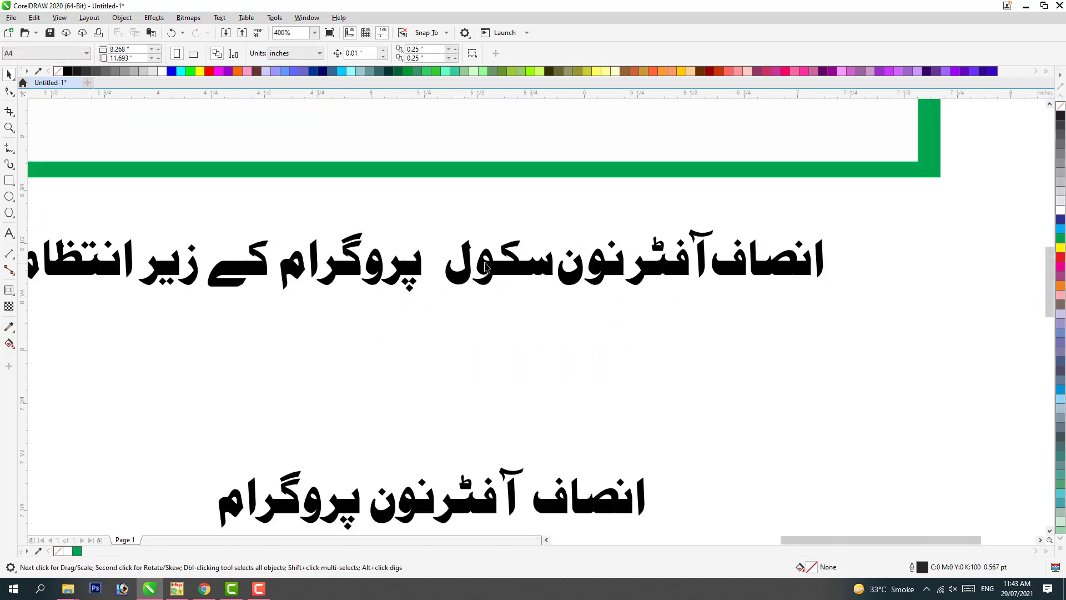
scroll(496, 226, "up", 3)
left_click_drag(594, 161, 329, 345)
left_click_drag(361, 276, 389, 276)
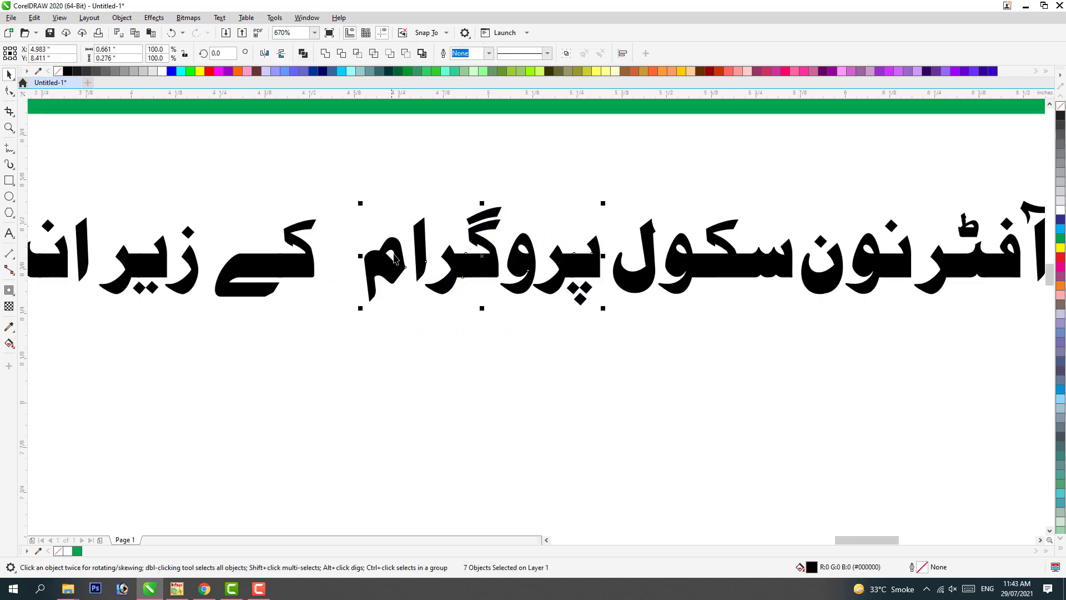
Close the gaps before the words "کے", "زیر" and "انتظام", and combine the letters of "انتظام" into one object.
scroll(536, 305, "down", 3)
scroll(536, 304, "up", 5)
left_click_drag(595, 190, 351, 414)
left_click_drag(474, 299, 527, 299)
scroll(394, 178, "down", 2)
left_click_drag(400, 178, 277, 300)
left_click_drag(316, 241, 352, 241)
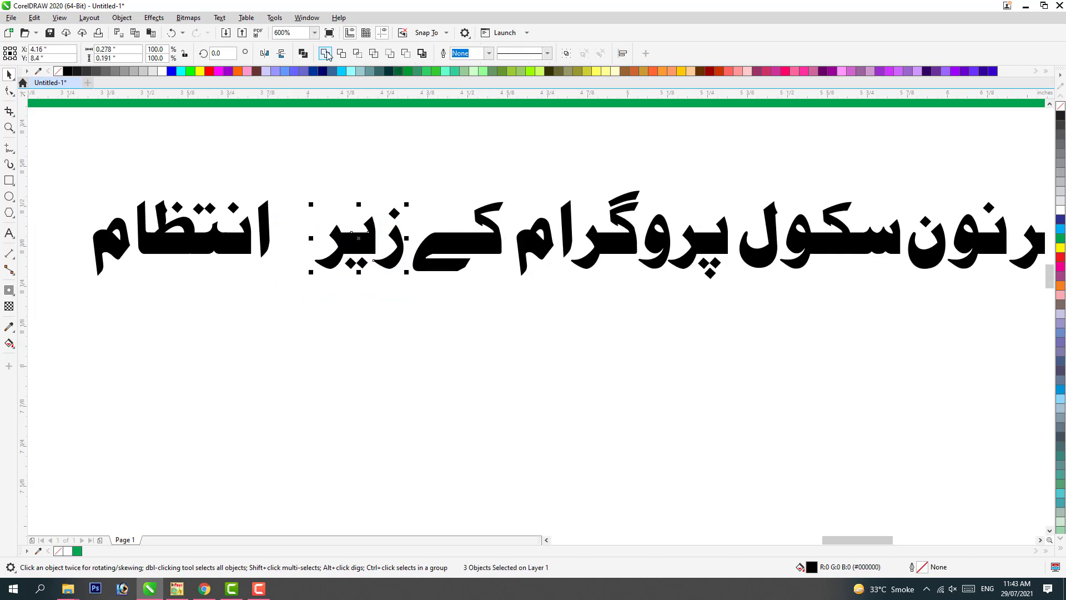
left_click_drag(319, 191, 46, 333)
left_click_drag(235, 227, 275, 227)
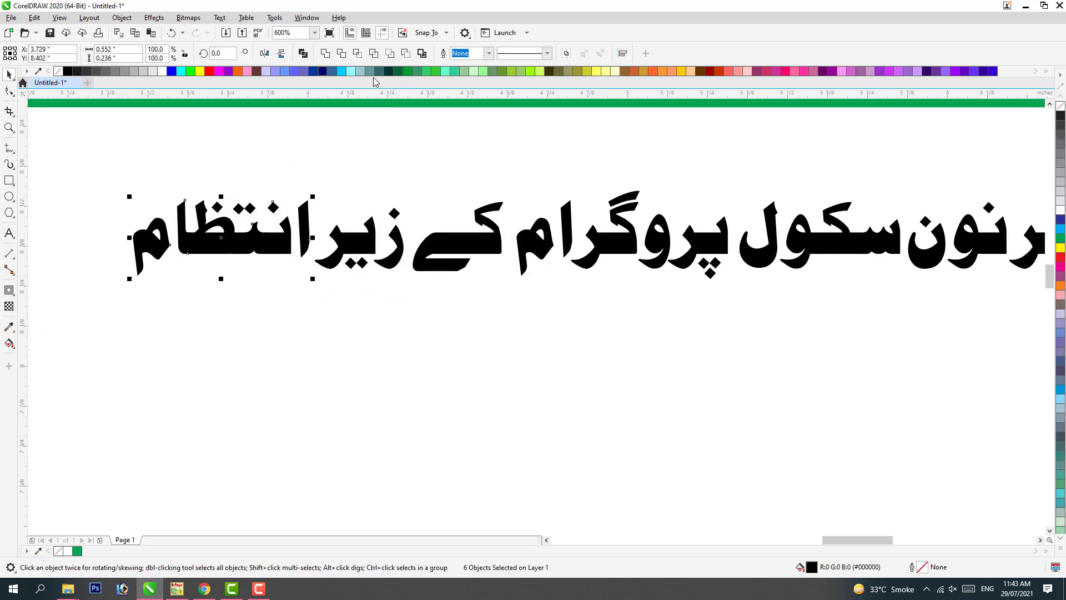
key("ctrl+l")
Group all the words of the heading and move the group up into the banner.
scroll(430, 219, "down", 2)
left_click_drag(340, 193, 670, 250)
key("ctrl+g")
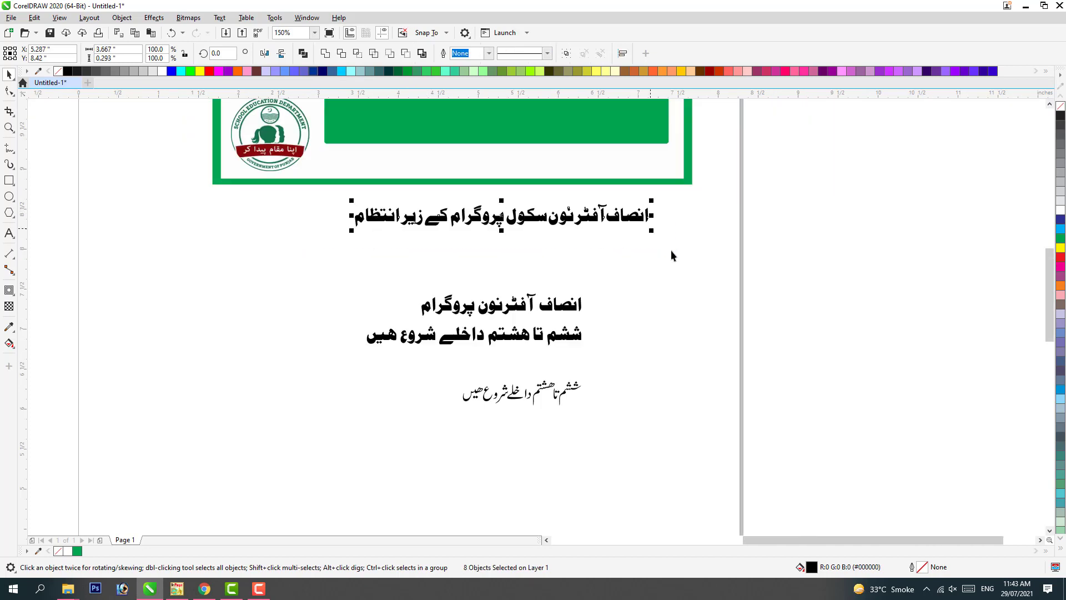
left_click_drag(555, 215, 555, 178)
Enlarge the heading to about 3.93 by 0.31 inches on the green strip and reduce the strip's height to about 0.44 inches.
key("z")
left_click(710, 211)
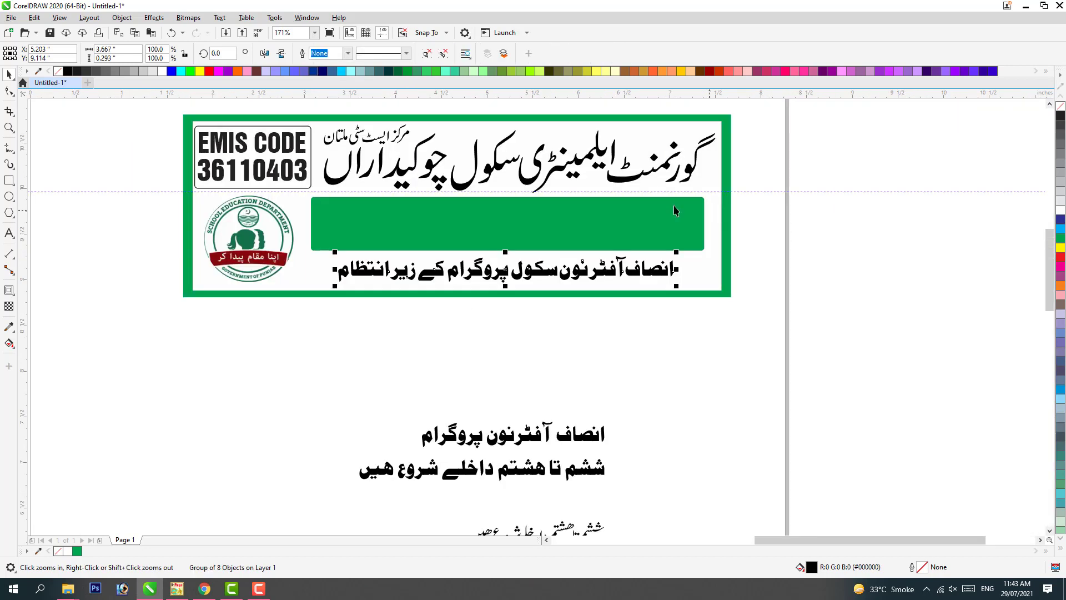
key("space")
left_click_drag(638, 269, 689, 201)
left_click(617, 201)
left_click_drag(510, 194, 509, 204, "shift")
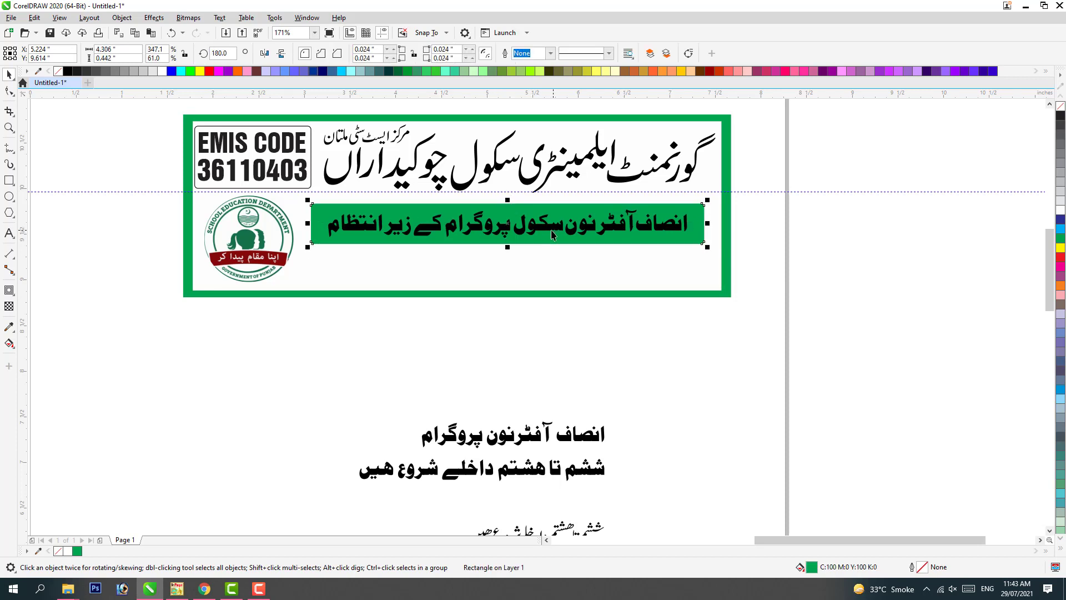
Enlarge the heading to about 4.10 by 0.33 inches and fill it with yellow.
left_click(679, 232)
left_click(679, 232)
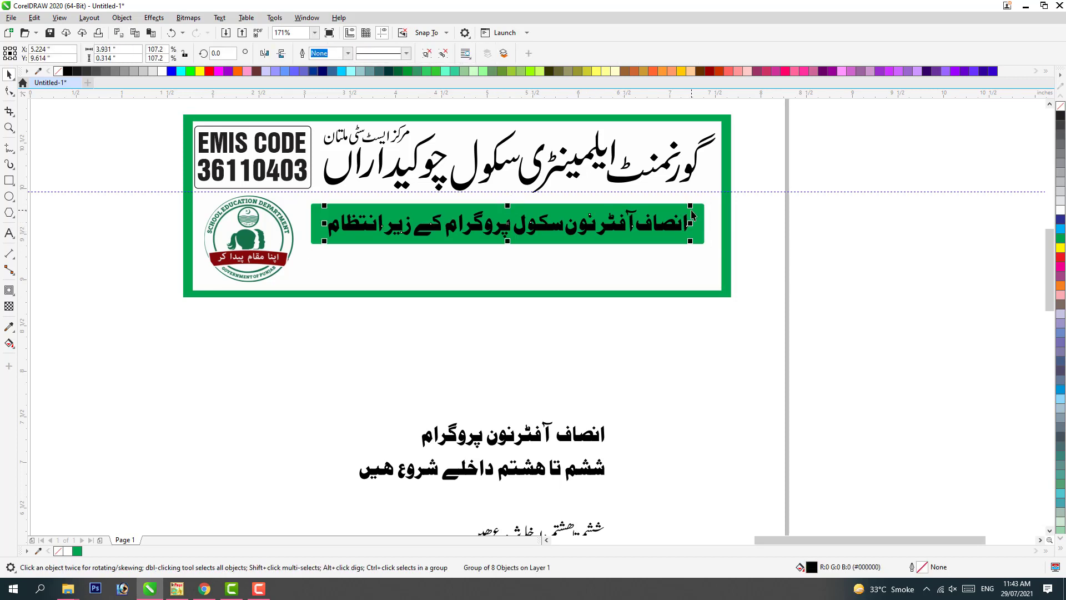
left_click_drag(690, 208, 697, 204, "shift")
left_click(1059, 248)
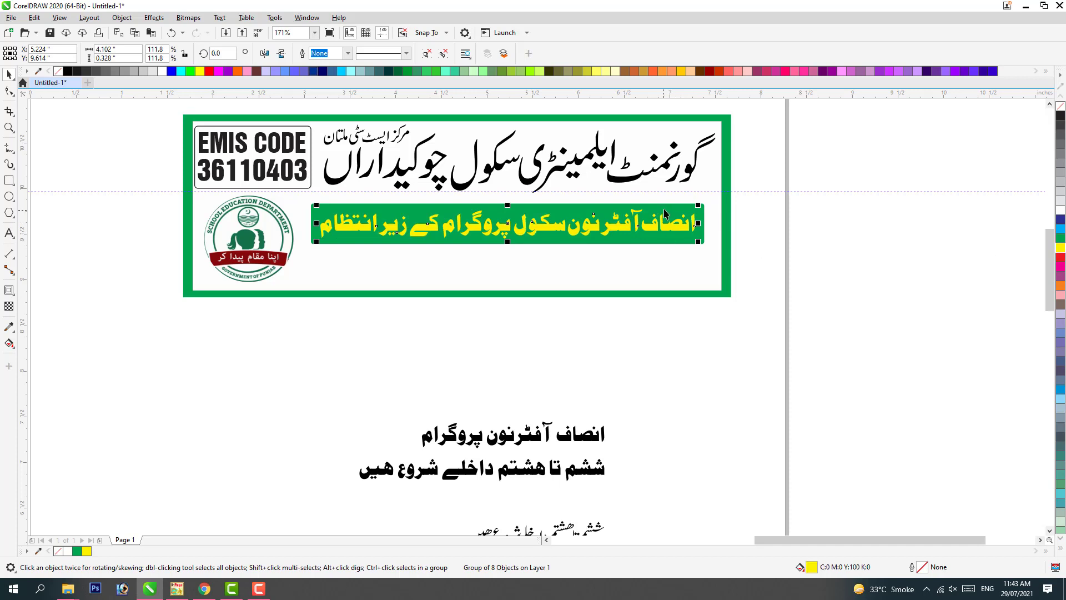
Move the strip and heading slightly up, widening the strip to about 4.53 inches and the heading to about 4.26 by 0.34 inches.
left_click(690, 209, "shift")
left_click_drag(690, 209, 719, 221)
left_click(690, 204)
left_click(694, 224)
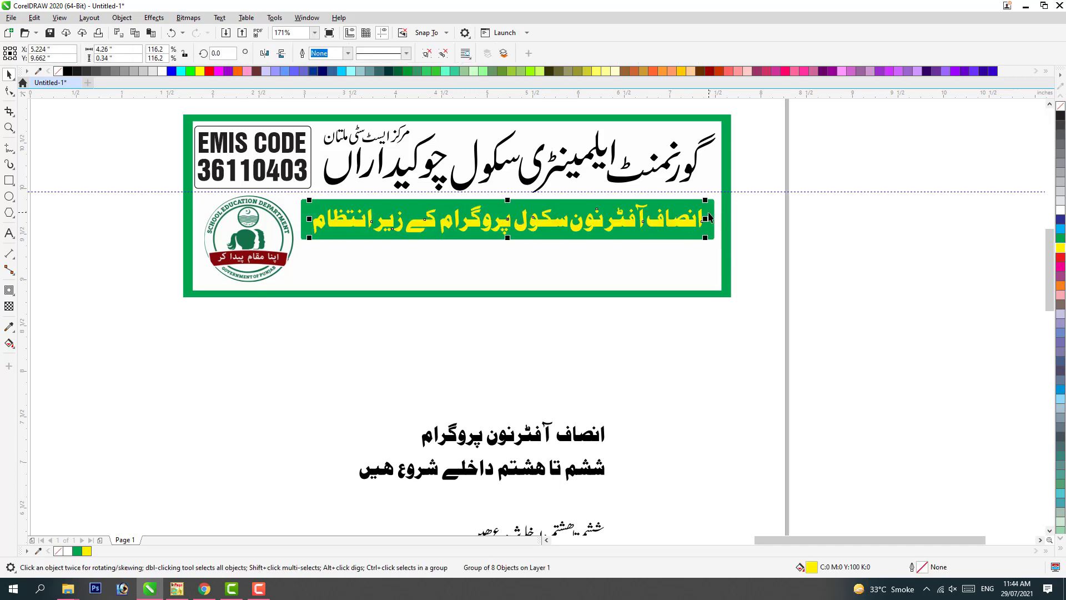
Fill the heading on the green strip with white.
left_click(689, 223, "shift")
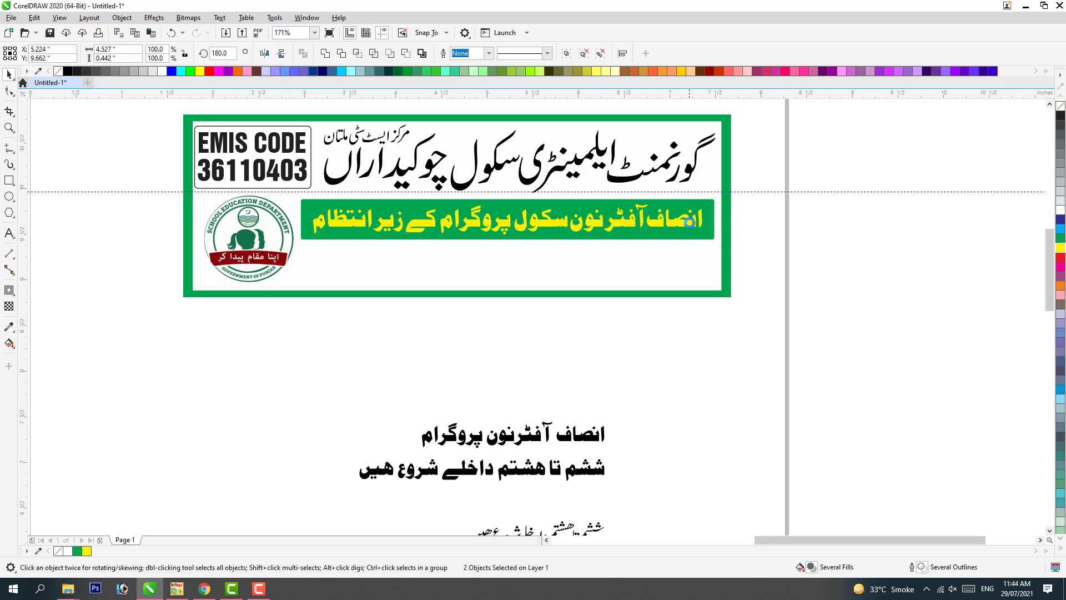
left_click(223, 216)
left_click(641, 391)
Move the bold line "ششم تا ھشتم داخلے شروع ھیں" below the green strip and enlarge it to about 3.59 by 0.33 inches.
scroll(611, 399, "down", 2)
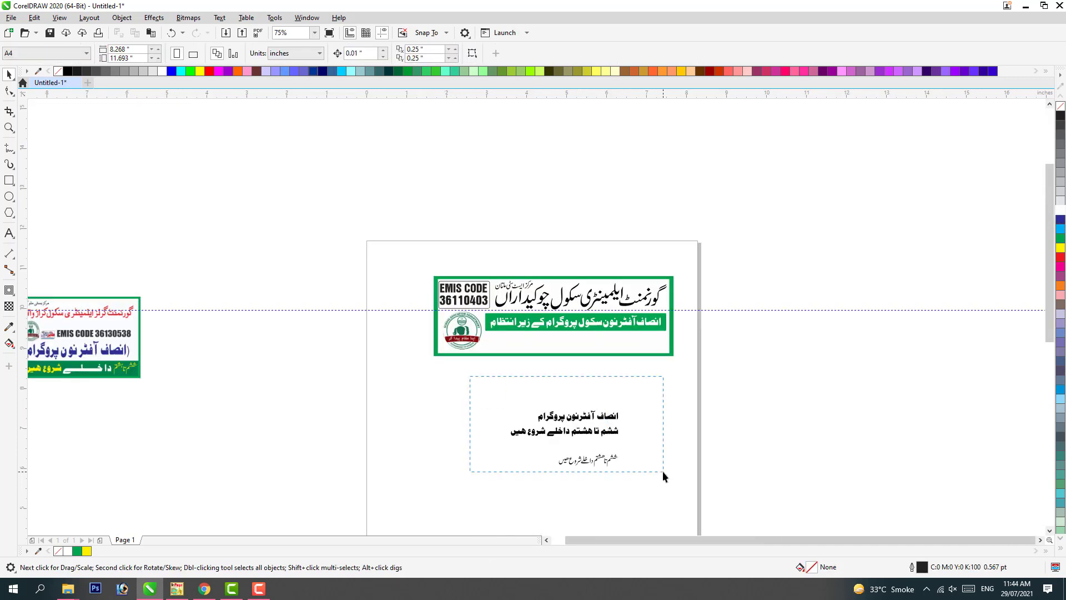
left_click_drag(662, 471, 662, 473)
key("z")
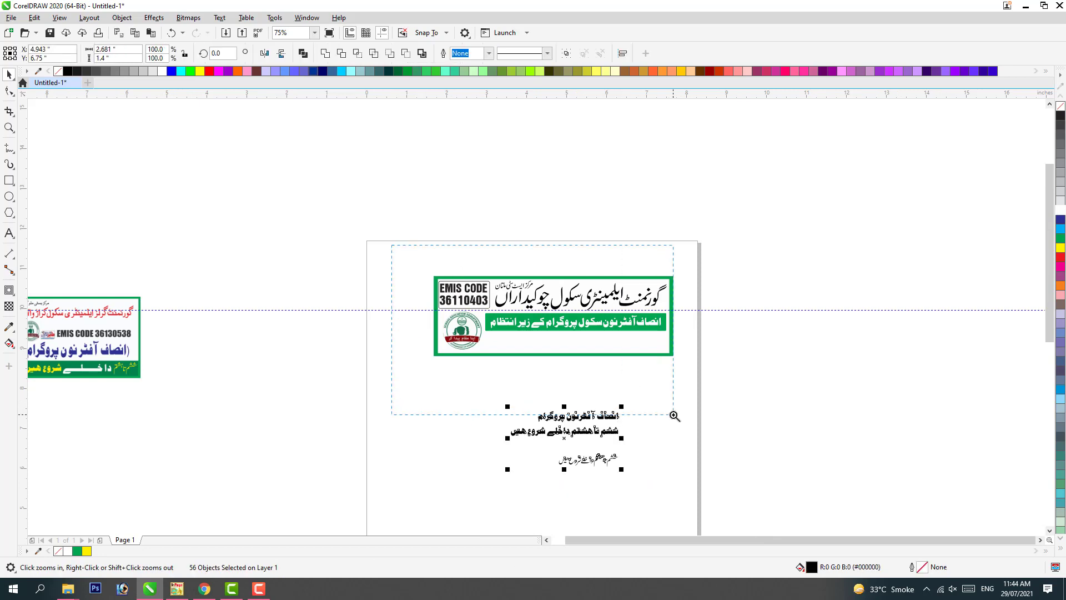
left_click(753, 465)
key("Escape")
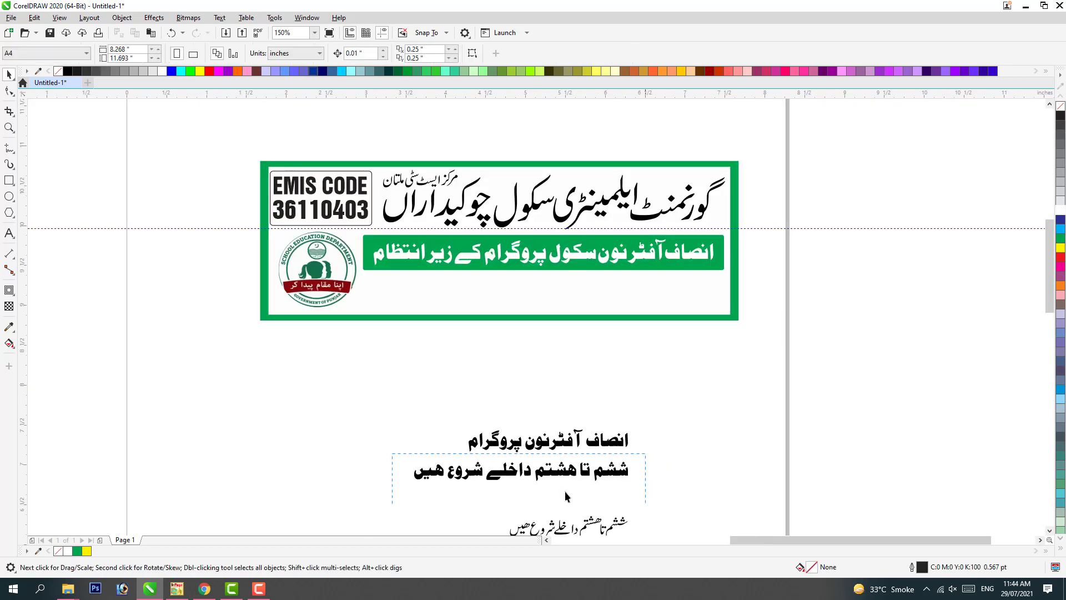
left_click_drag(565, 491, 582, 318)
scroll(807, 398, "up", 2)
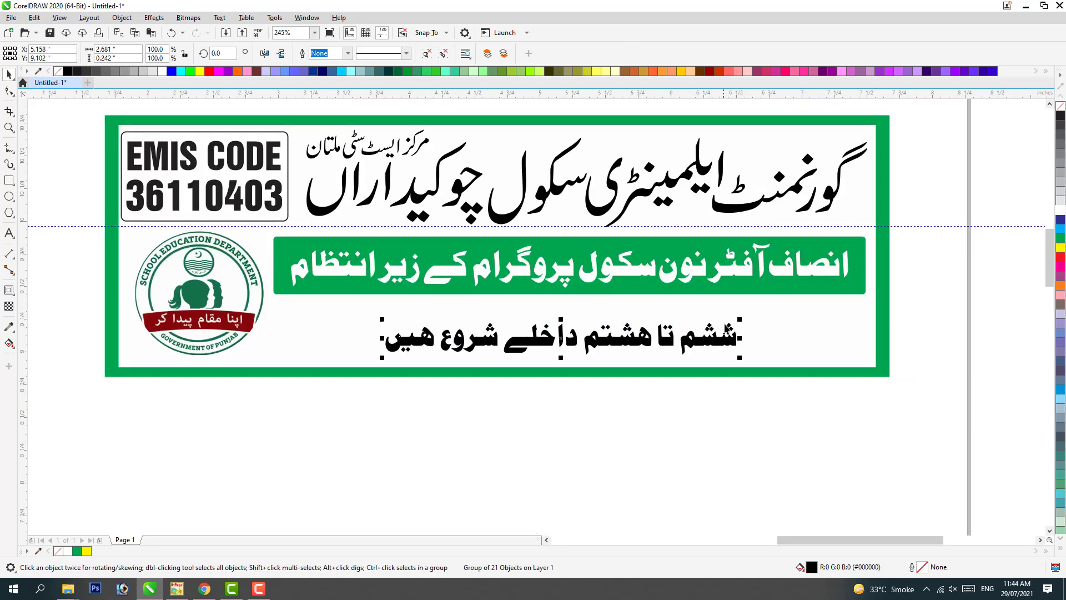
left_click_drag(738, 318, 811, 331)
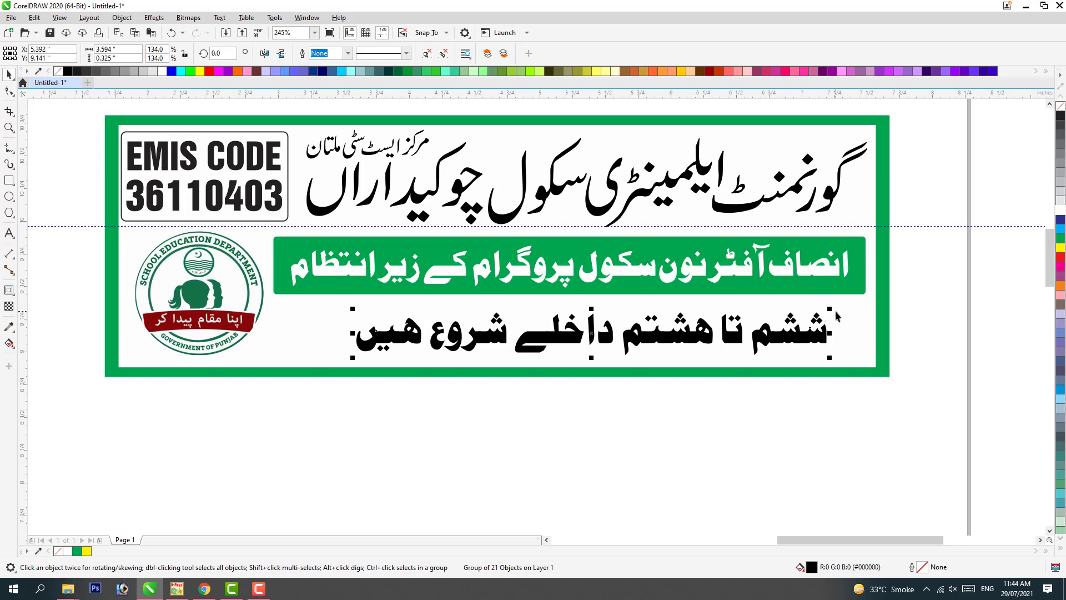
Merge the letters of "ششم", "تا" and "ھشتم" into one object per word and tighten the spacing between these words.
scroll(889, 366, "up", 3)
left_click_drag(832, 243, 545, 399)
left_click(324, 52)
scroll(482, 211, "down", 3)
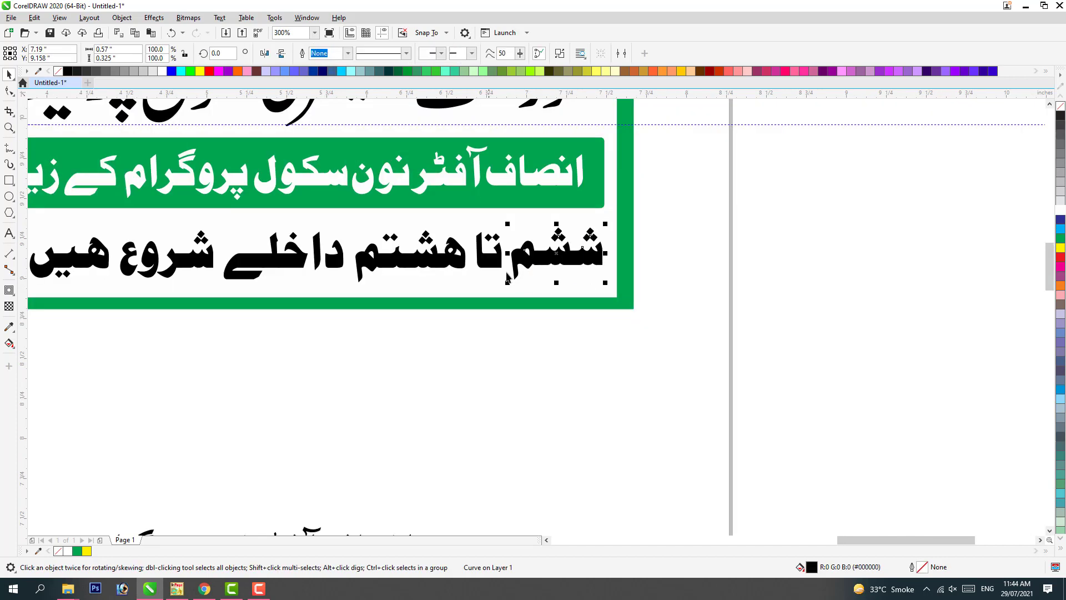
left_click_drag(466, 222, 516, 285)
key("Escape")
scroll(717, 348, "down", 5)
scroll(716, 349, "up", 5)
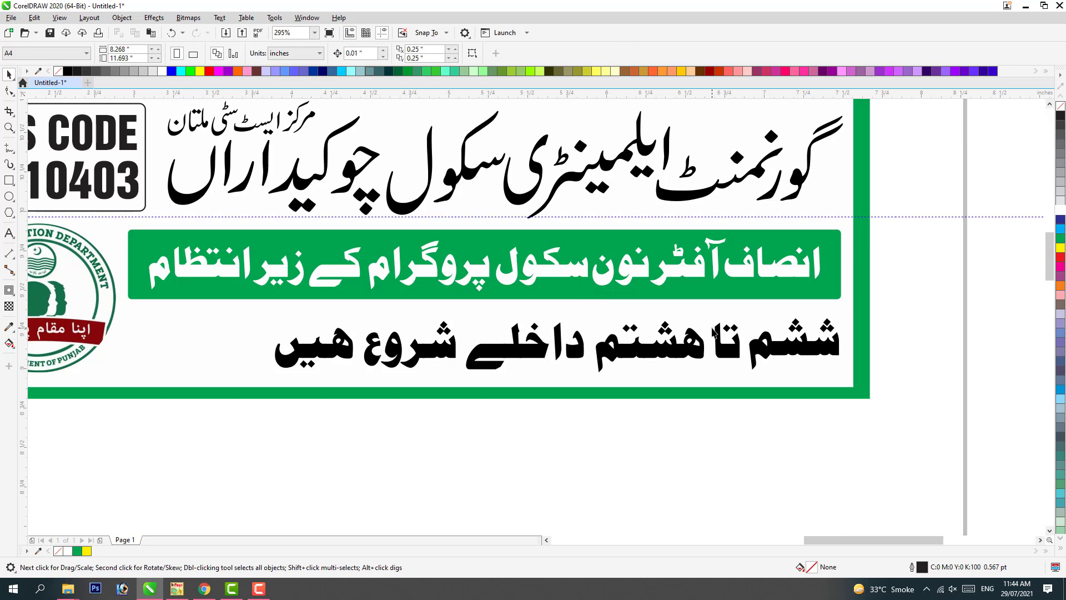
left_click_drag(590, 398, 591, 398)
key("Escape")
Move "داخلے شروع ھیں" below the banner, then enlarge "ششم تا ھشتم" to about 1.75 by 0.39 inches and fill it with red.
left_click_drag(590, 306, 247, 392)
left_click_drag(310, 347, 287, 483)
left_click_drag(541, 391, 831, 310)
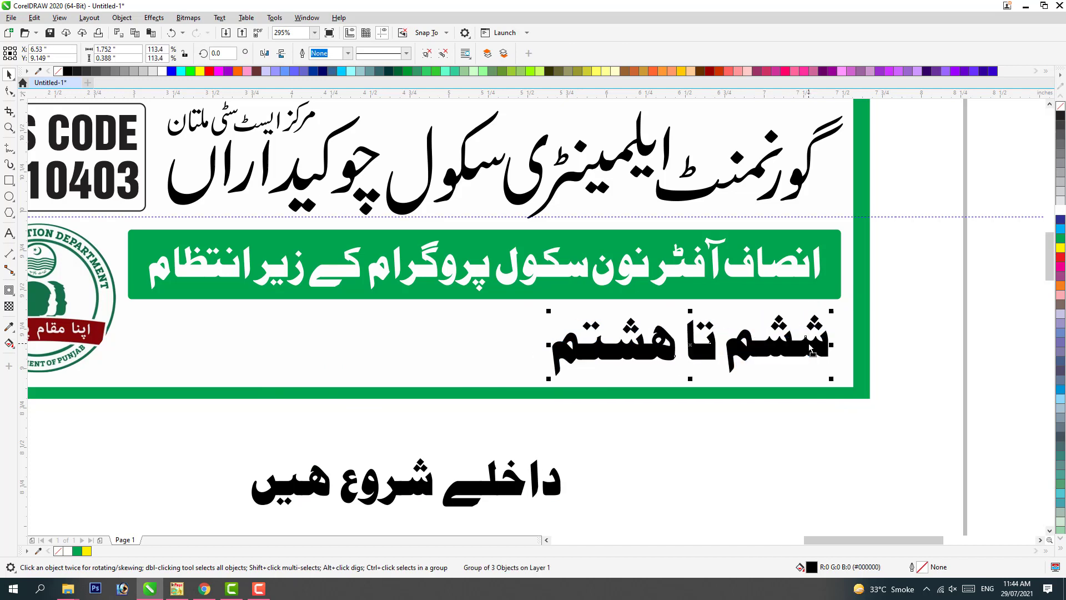
left_click_drag(817, 346, 829, 345)
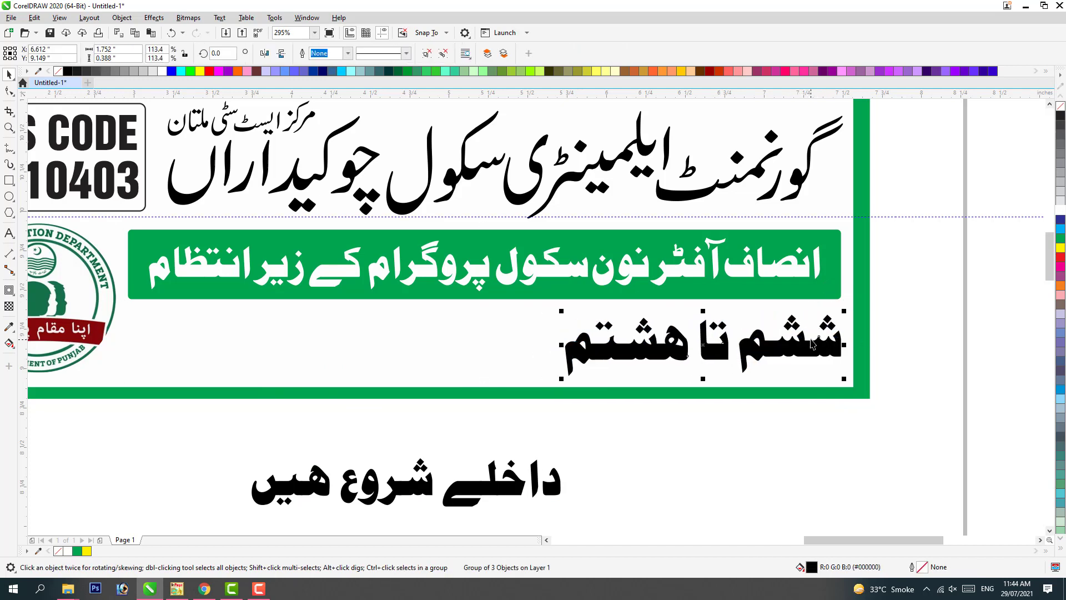
left_click(1061, 261)
Switch to InPage and replace all the text with new Urdu wording for the banner.
left_click(177, 588)
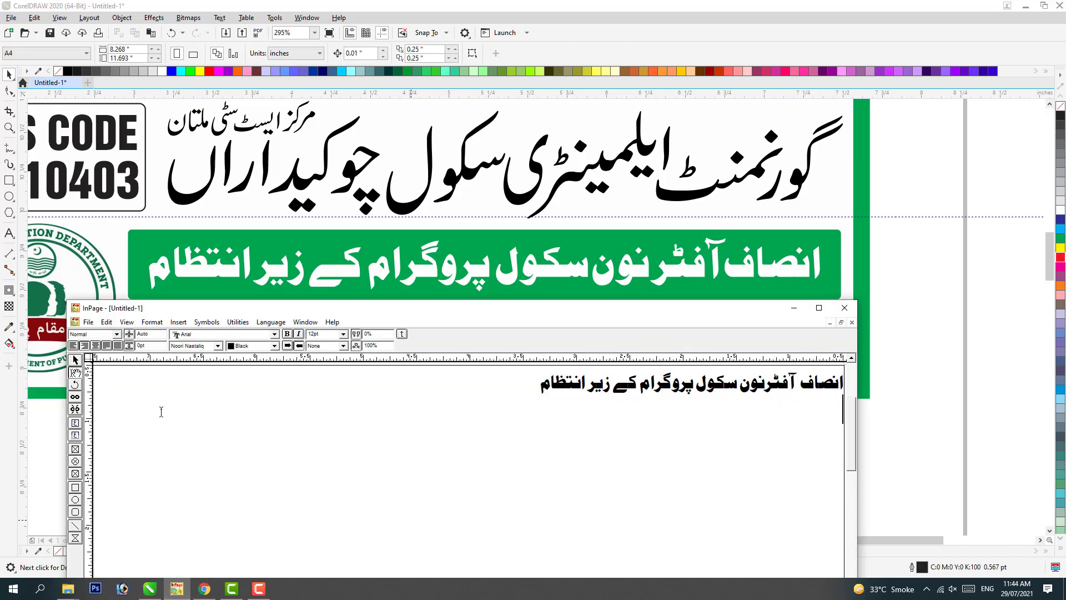
key("ctrl+a")
type("ش")
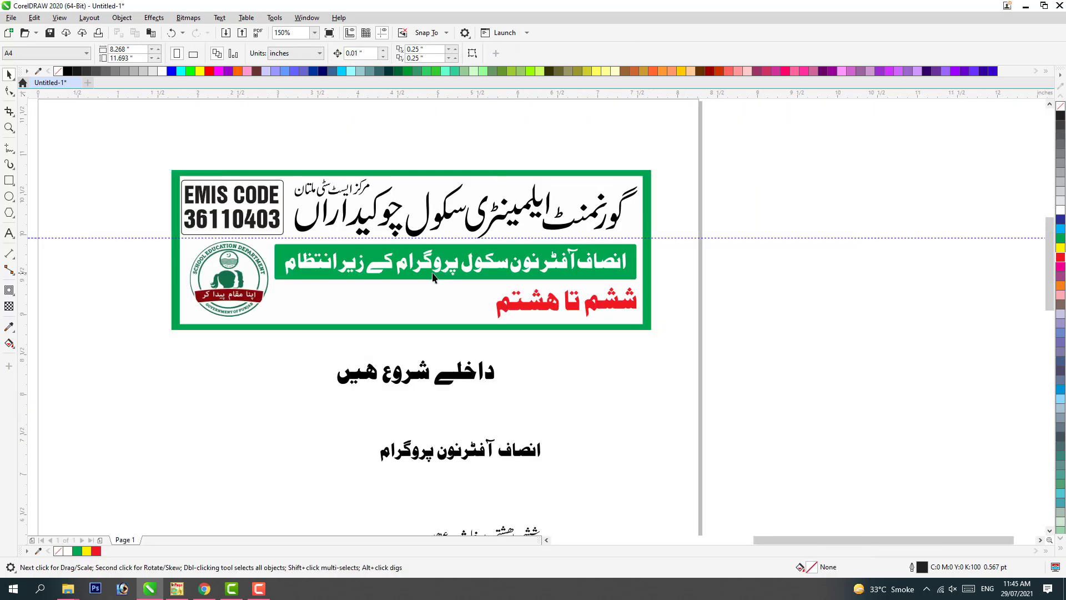
Return to CorelDRAW, draw a small circle beside "ھشتم", and align it with the red text.
key("z")
scroll(731, 372, "up", 1)
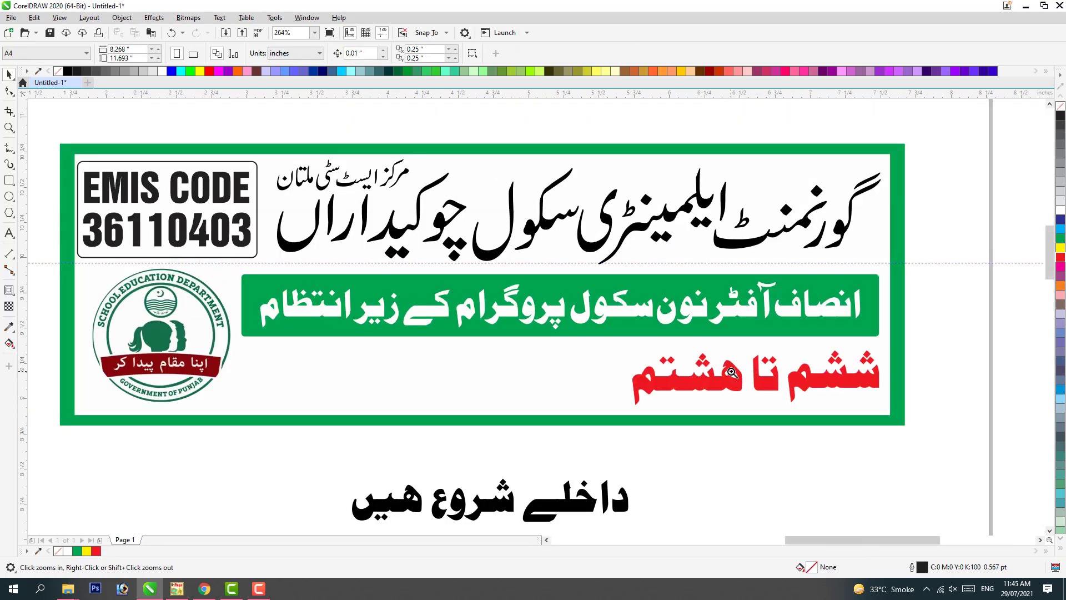
left_click(9, 196)
left_click_drag(557, 367, 606, 416)
key("space")
left_click(662, 383, "shift")
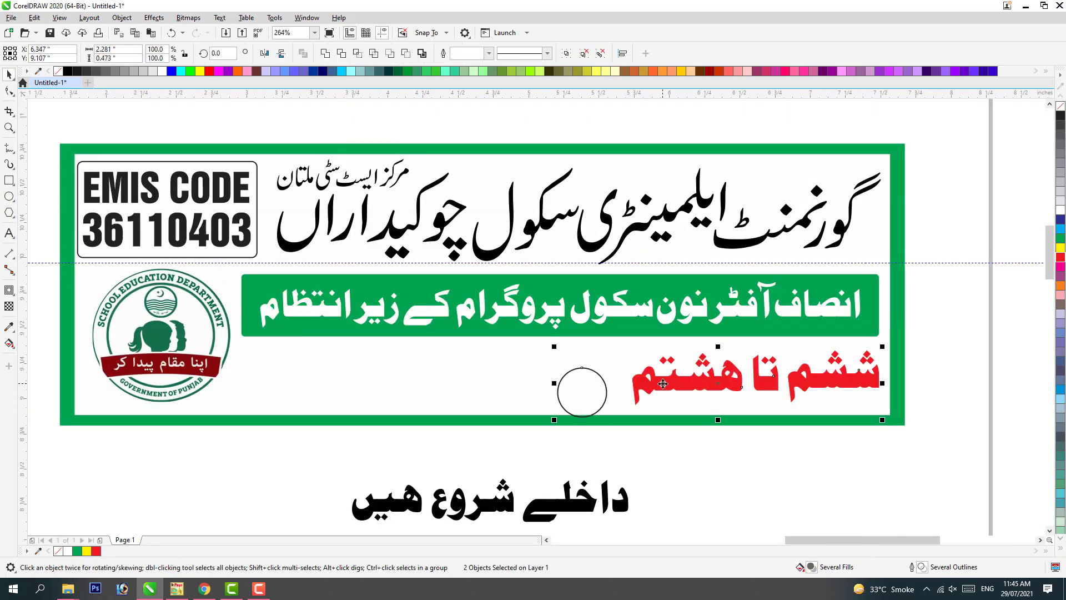
left_click(662, 383, "shift")
Widen the circle into an ellipse, fill it with red, and remove its outline.
left_click_drag(557, 389, 626, 375)
left_click(1060, 257)
right_click(1060, 105)
Paste the "برائے طلباء" text from InPage, scale it to 5%, and center it on the red ellipse.
key("ctrl+v")
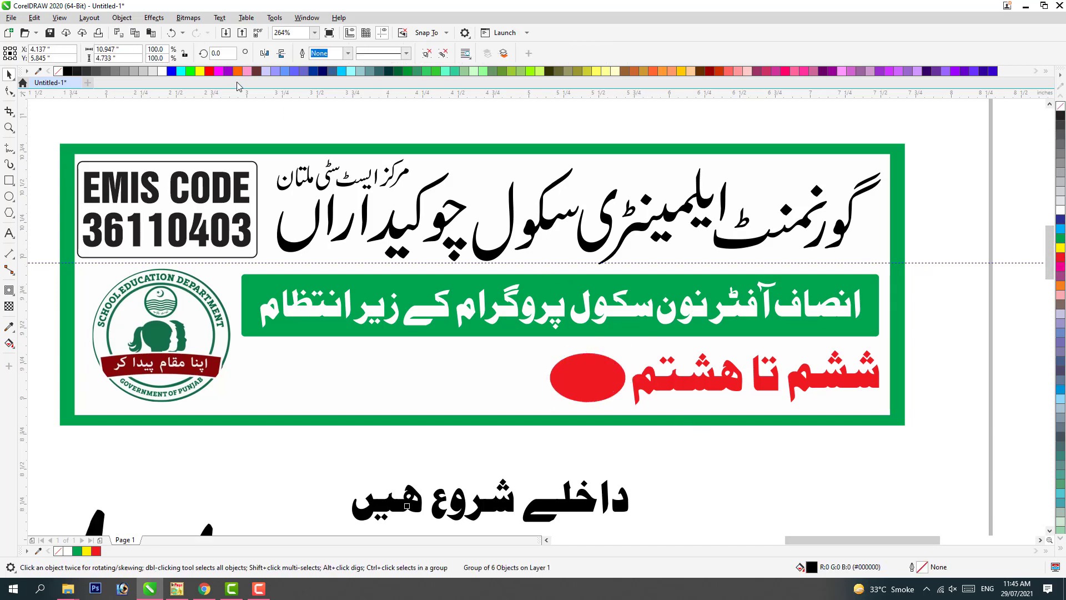
type("5")
key("Return")
left_click(566, 366, "shift")
key("c")
key("e")
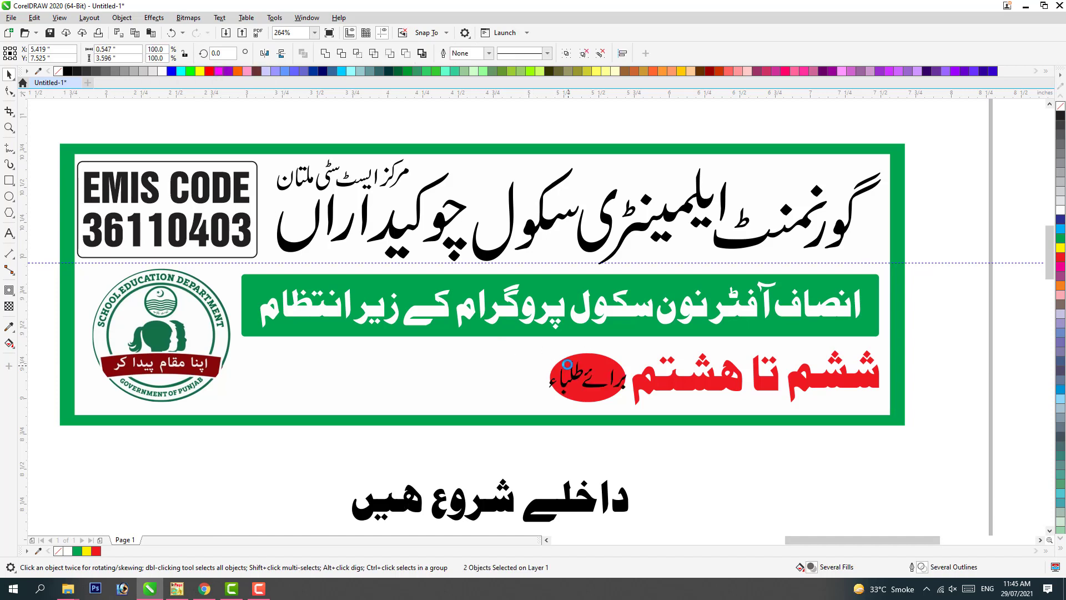
Widen the red ellipse to about 0.71 inches so it surrounds the "برائے طلباء" text.
key("z")
left_click_drag(430, 313, 765, 436)
key("space")
left_click(416, 300)
left_click_drag(391, 317, 318, 316)
left_click_drag(611, 320, 575, 320)
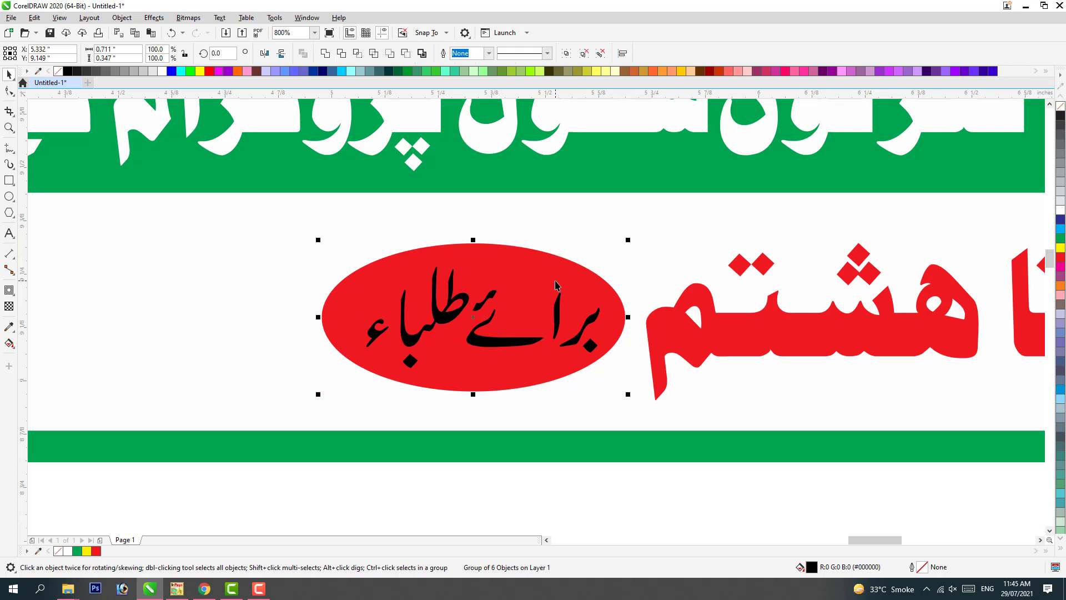
Close up the letter spacing in "برائے طلباء" and enlarge the text to about 0.55 by 0.25 inches.
left_click(535, 267, "shift")
left_click(581, 327, "ctrl")
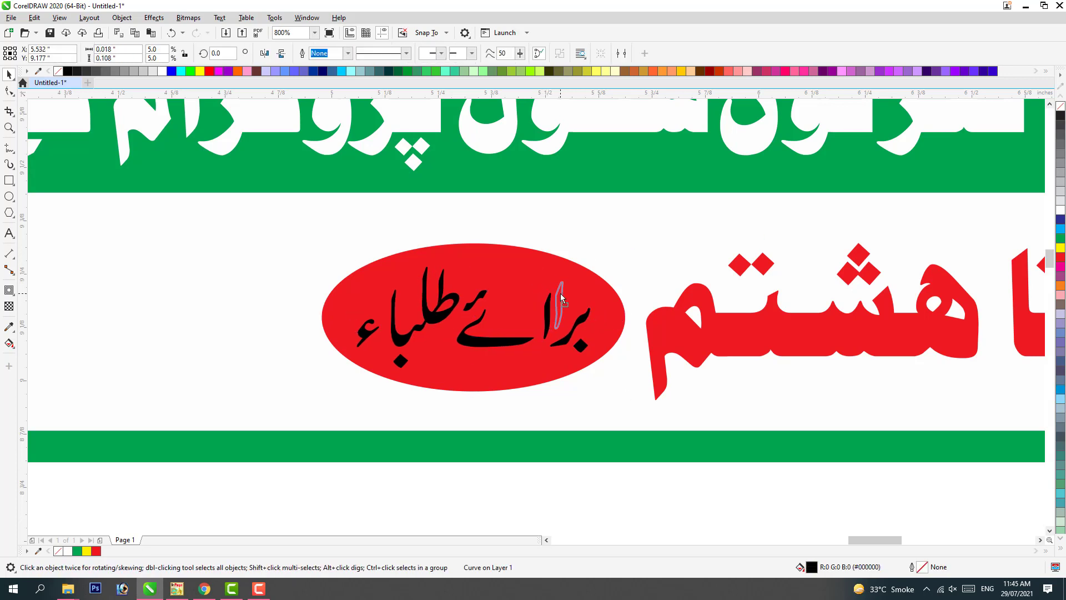
left_click_drag(568, 348, 568, 348)
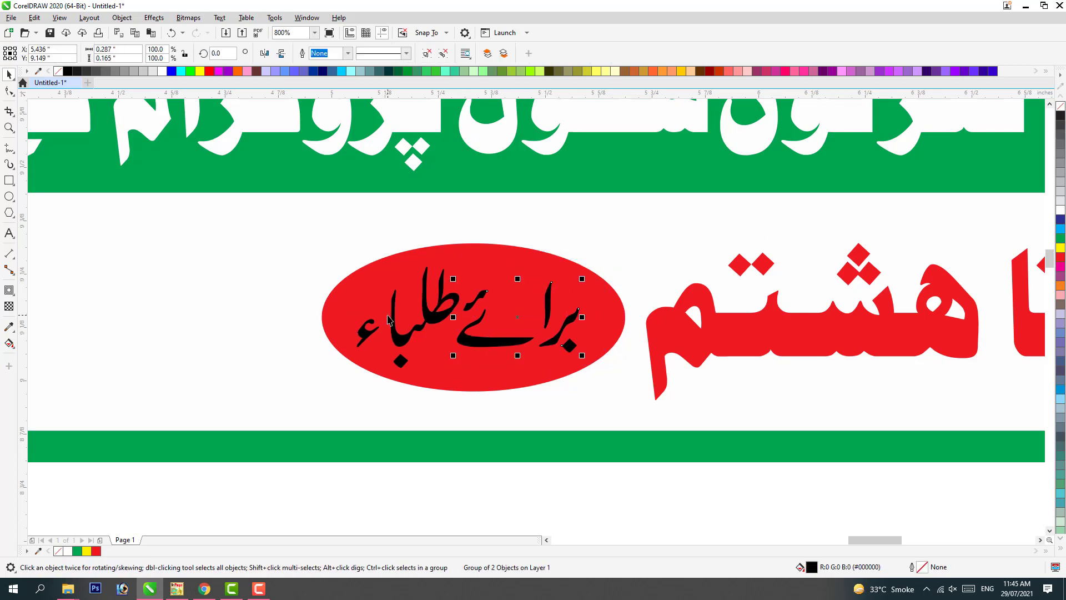
left_click(367, 325, "ctrl")
left_click(432, 316, "ctrl")
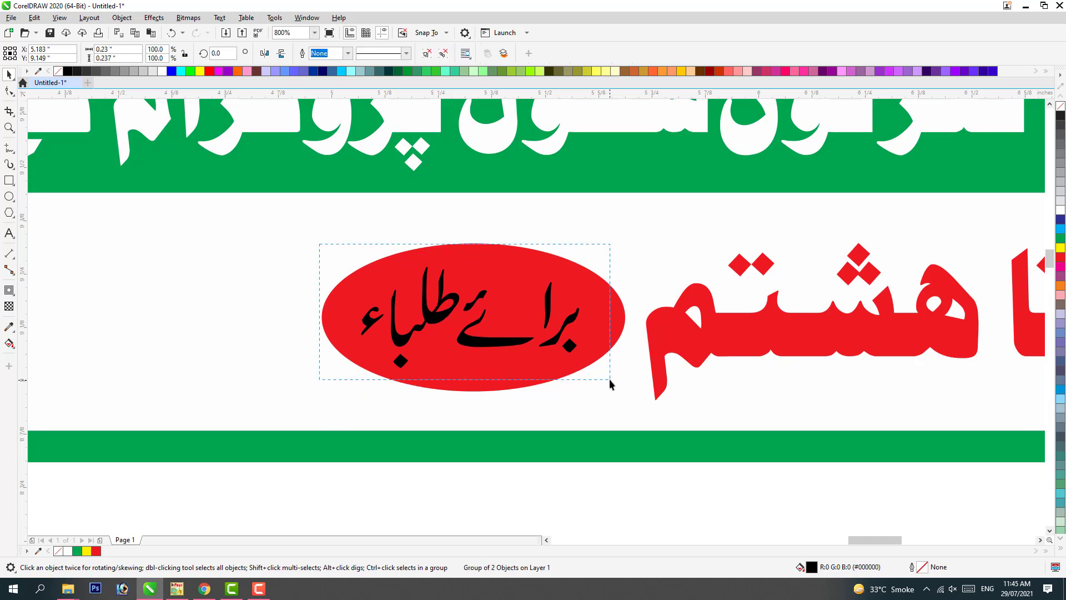
left_click_drag(609, 379, 610, 380)
left_click_drag(577, 267, 593, 259)
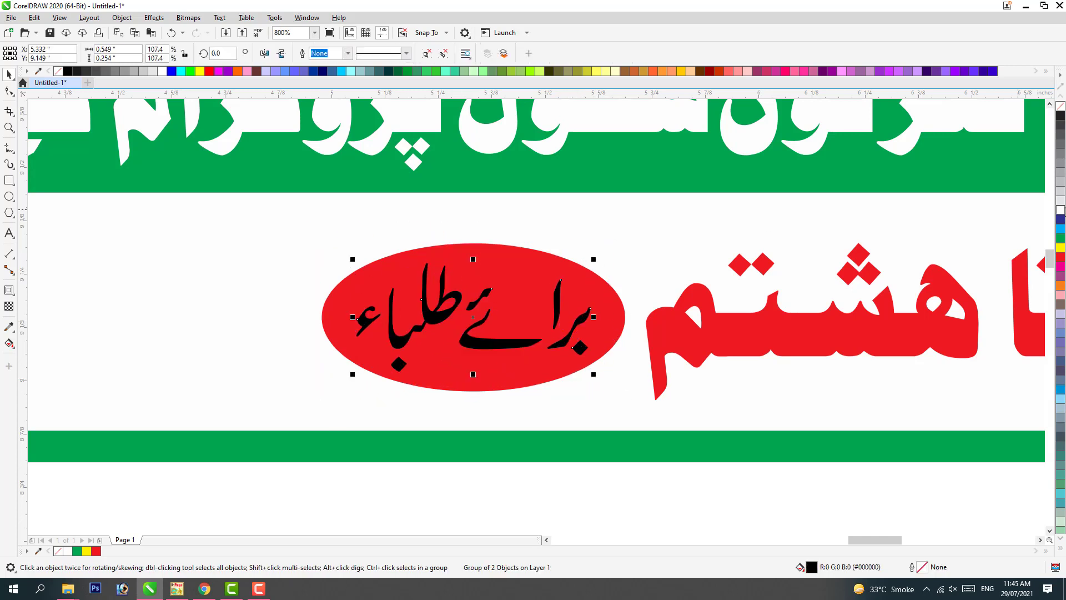
Give the "برائے طلباء" text a white fill and a 0.1 pt white outline.
left_click(1061, 210)
right_click(1060, 210)
key("F12")
type("0.1")
key("Return")
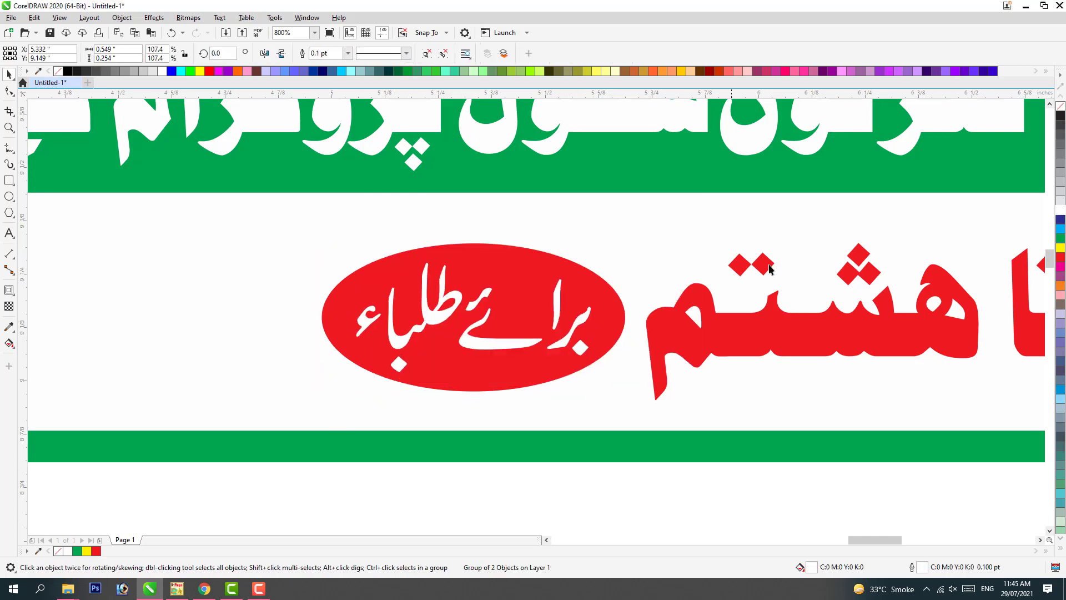
Fill the ellipse behind "برائے طلباء" with dark blue.
scroll(614, 283, "down", 5)
scroll(544, 278, "up", 3)
left_click(589, 287, "ctrl")
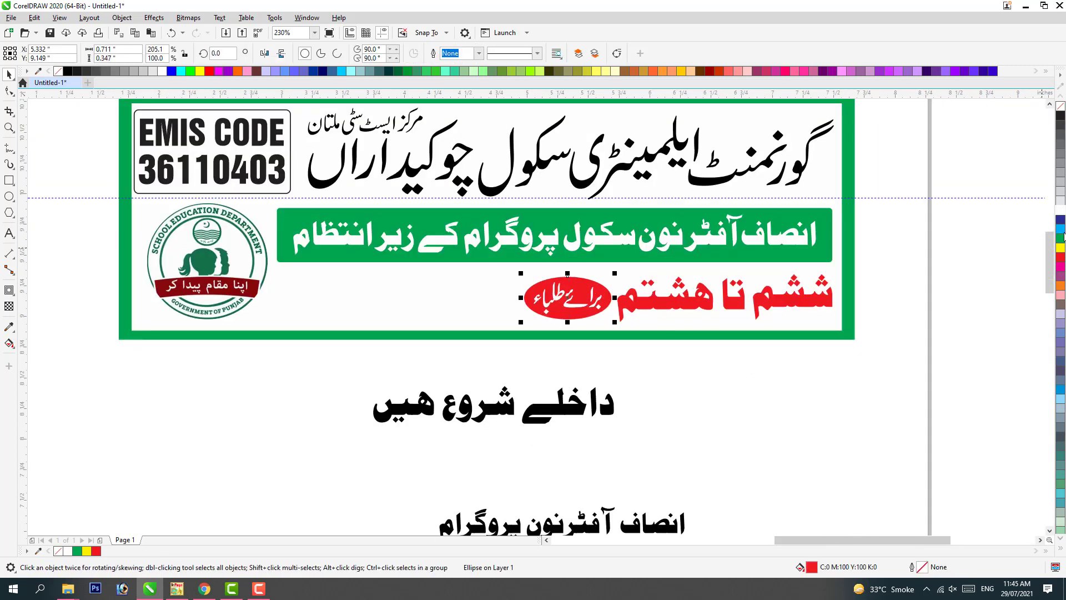
left_click(1061, 220)
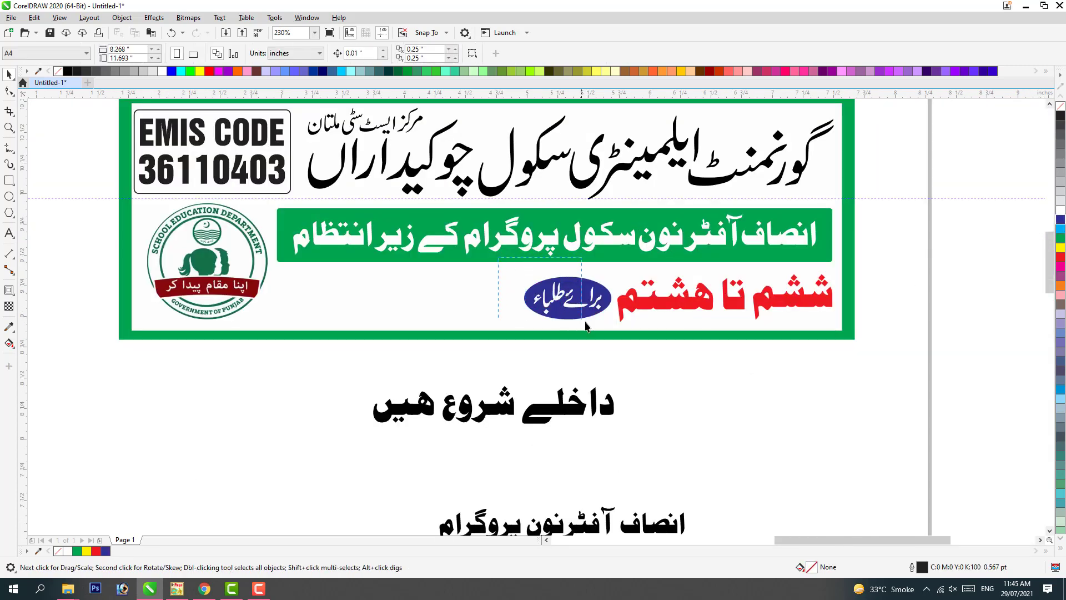
left_click(595, 298, "shift")
scroll(614, 396, "down", 2)
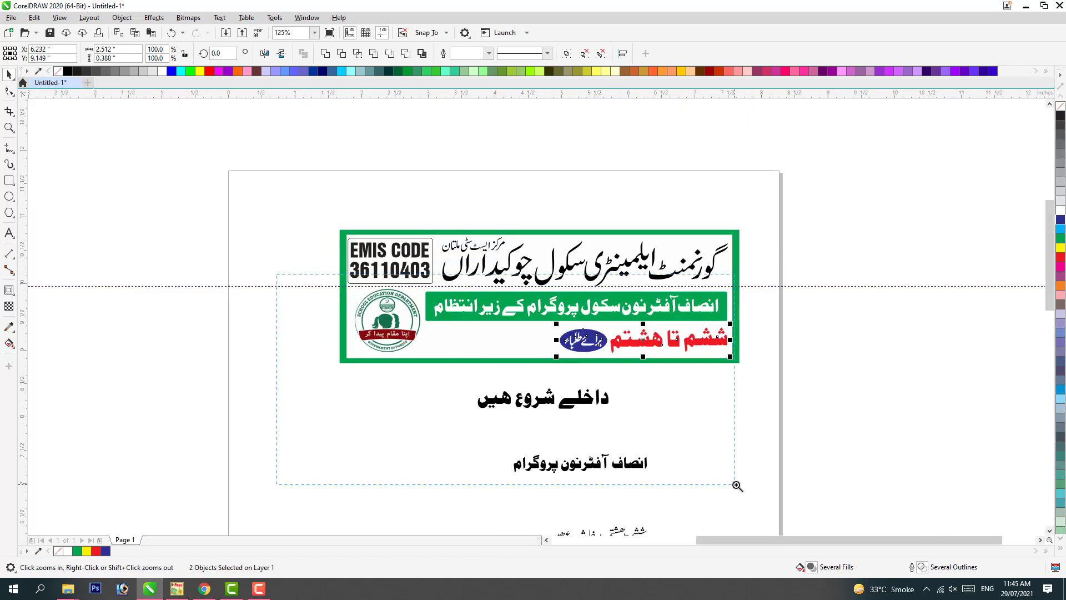
Switch to InPage and replace the existing text with "داخلے جاری ہیں".
scroll(388, 277, "up", 3)
left_click(560, 347)
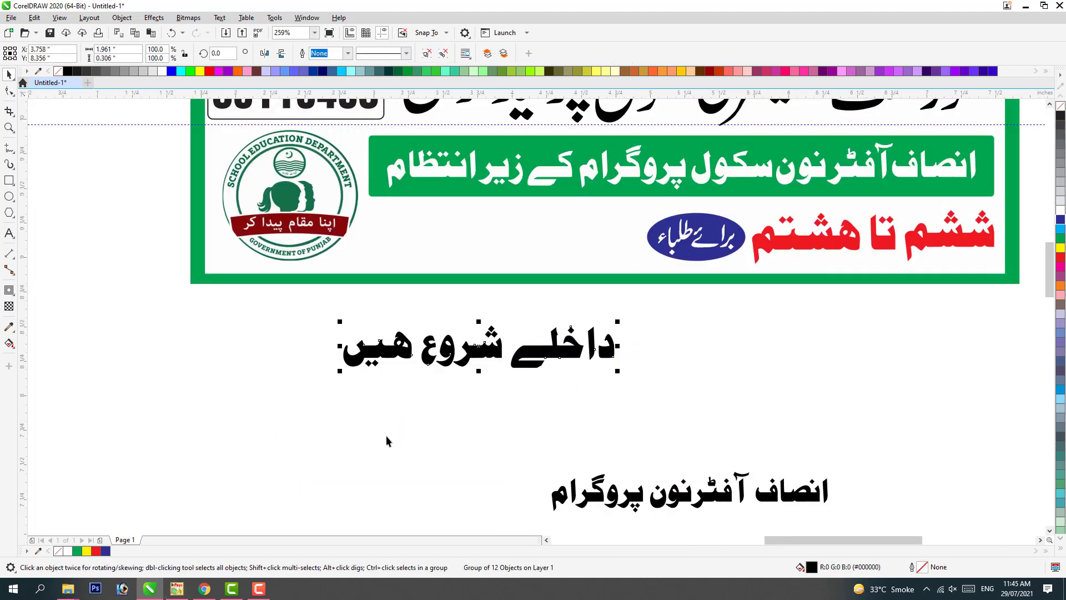
left_click(177, 587)
key("ctrl+a")
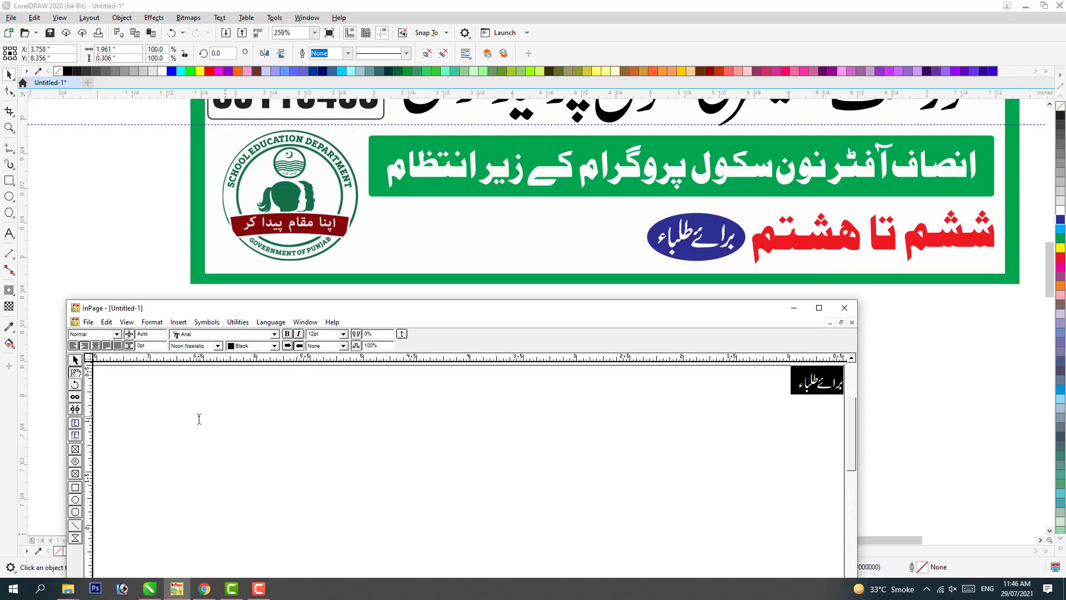
type("ڈا")
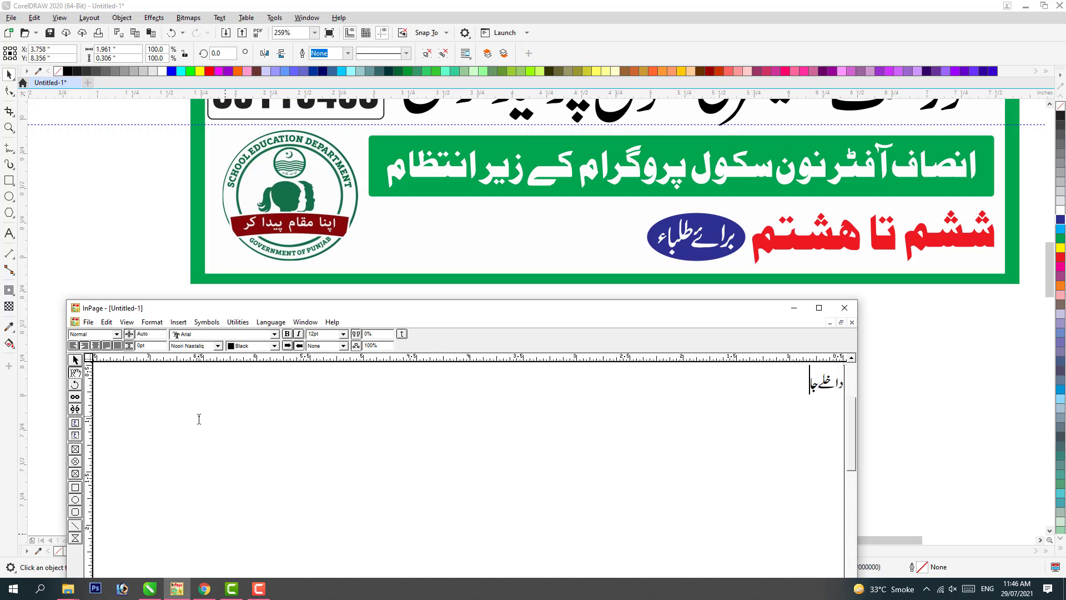
Duplicate the "داخلے جاری ہیں" line, set the first copy in Bombay Black, and respell its last word as "ھیں".
key("ctrl+a")
key("ctrl+c")
key("Home")
key("ctrl+v")
key("ctrl+t")
key("Return")
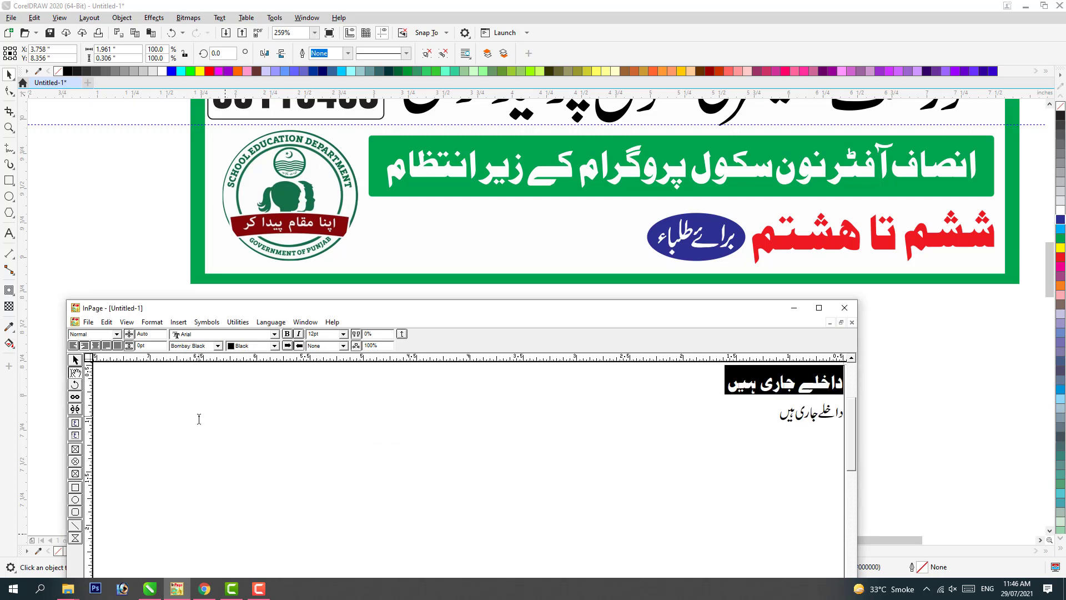
key("Home")
key("ctrl+Left")
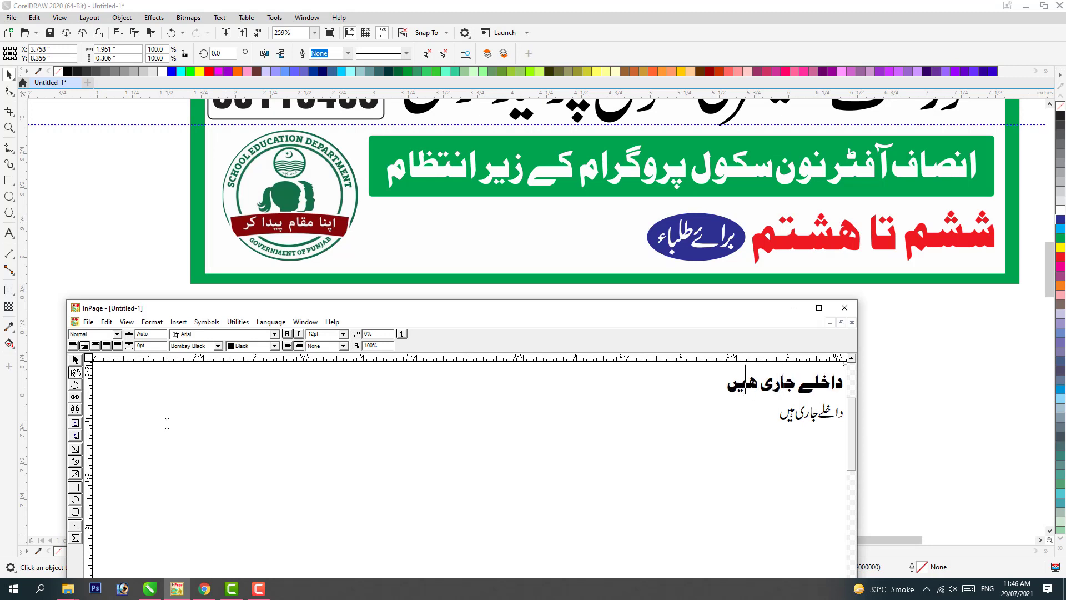
Return to CorelDRAW and delete the leftover text objects below the banner.
left_click(149, 294)
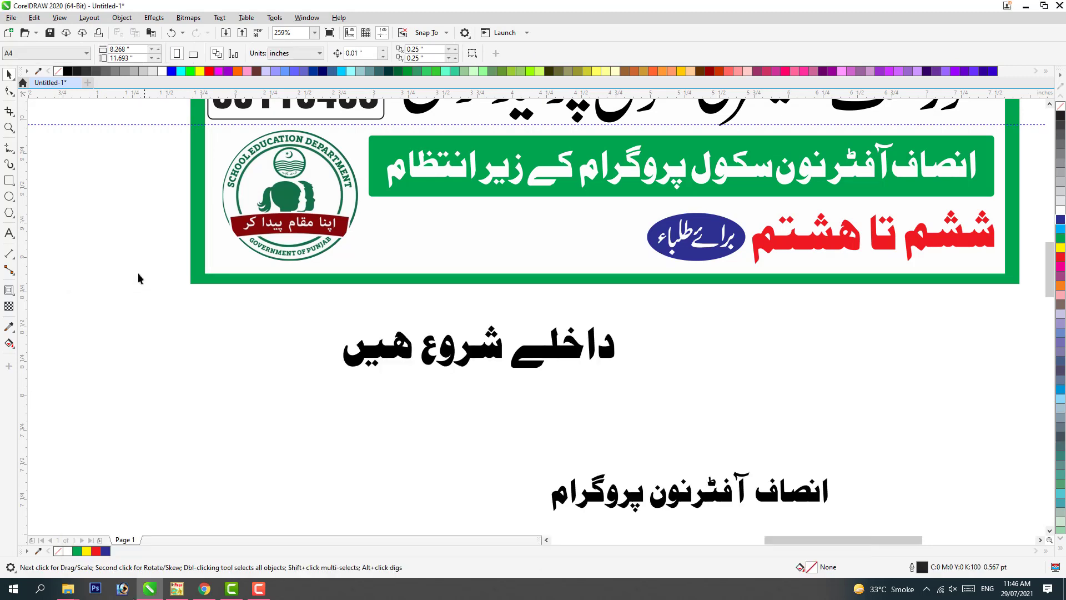
scroll(371, 352, "down", 3)
left_click_drag(371, 352, 758, 577)
key("Delete")
Paste the new "داخلے جاری ھیں" text lines, scale them to 5%, and place them just below the banner.
key("ctrl+v")
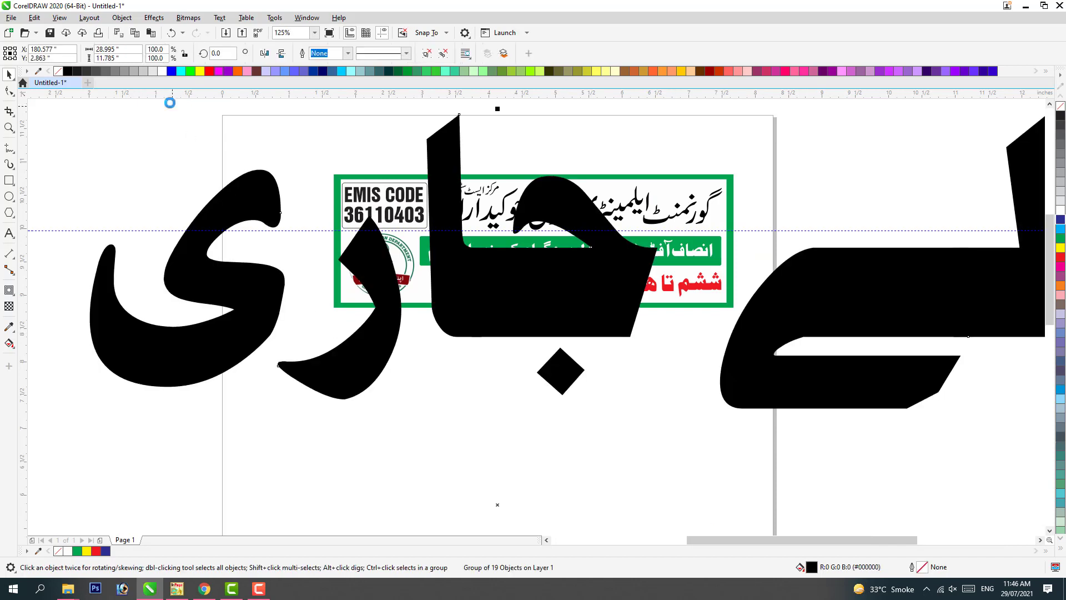
left_click(157, 50)
type("5")
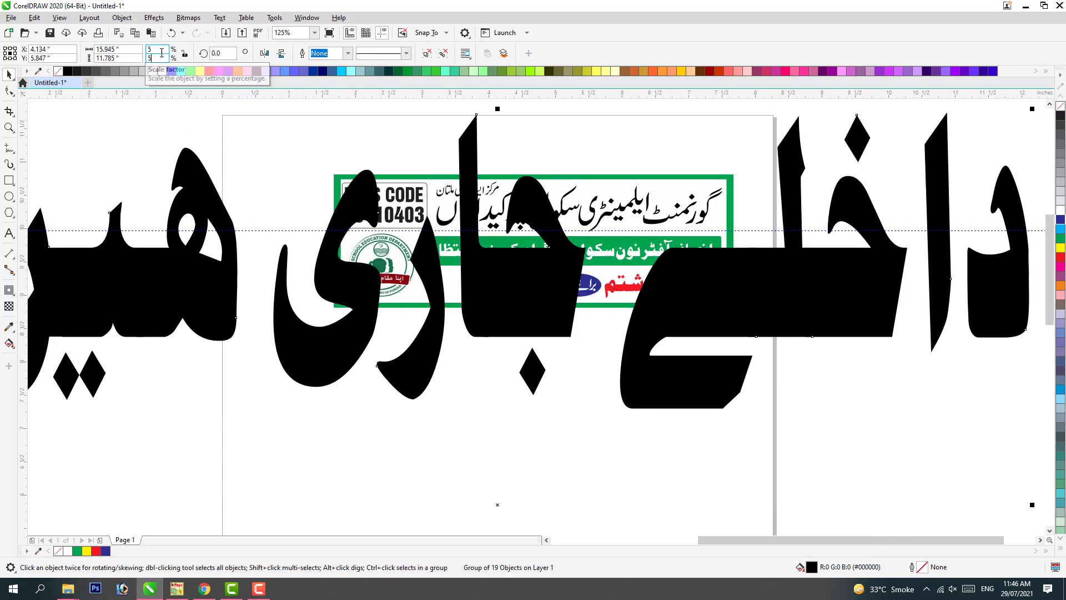
key("Return")
left_click_drag(525, 509, 503, 333)
Move the bold "داخلے جاری ھیں" line into the banner, between the logo and the blue ellipse.
scroll(529, 309, "up", 3)
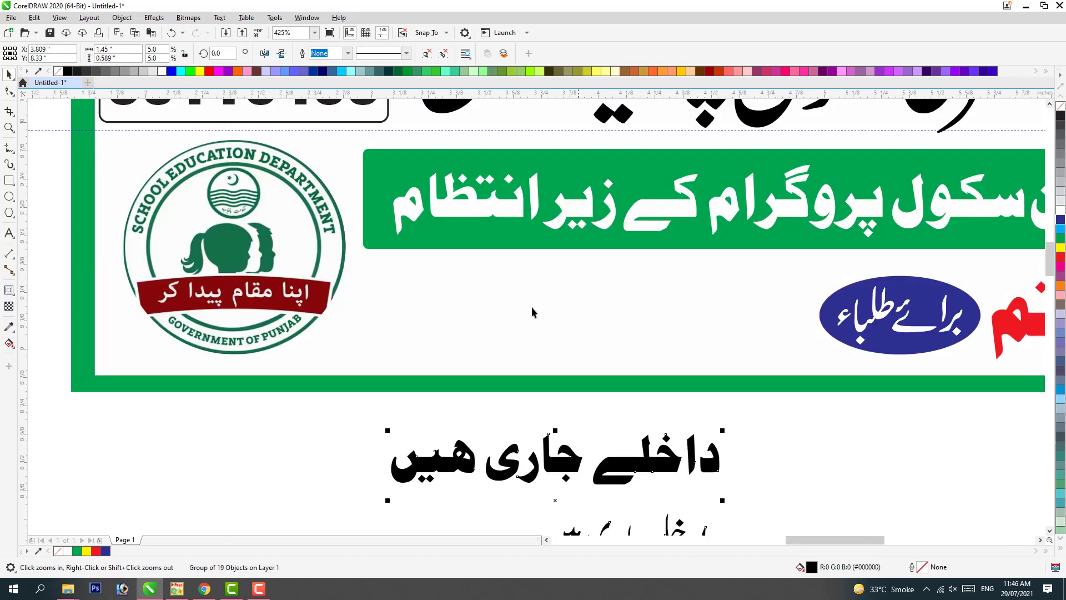
left_click(666, 463)
left_click_drag(666, 462, 633, 308)
scroll(633, 309, "down", 3)
scroll(555, 289, "up", 2)
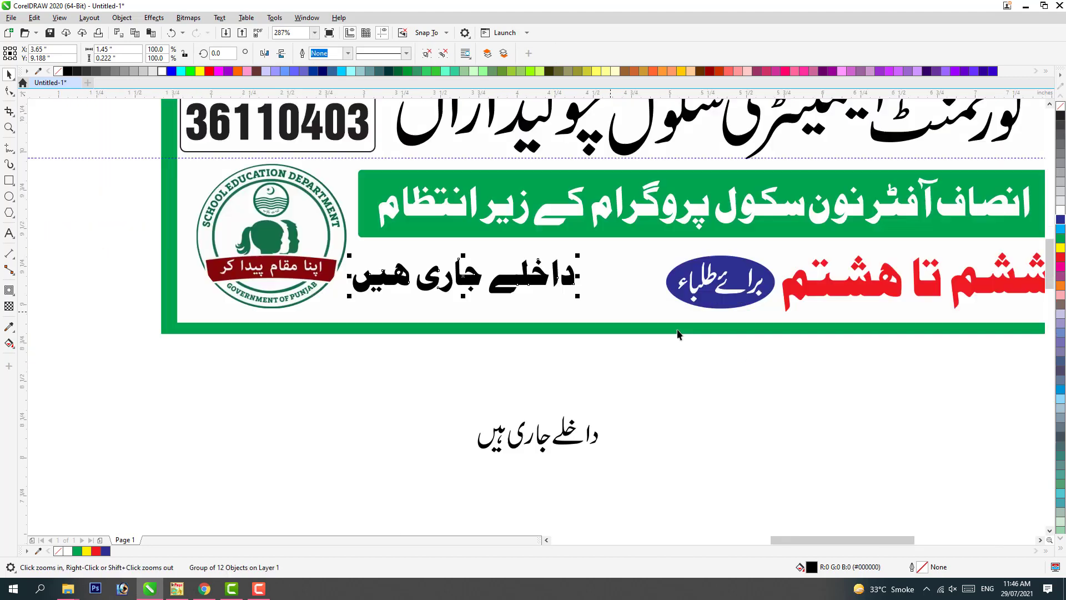
left_click_drag(542, 283, 569, 288)
scroll(569, 289, "down", 3)
scroll(254, 301, "up", 3)
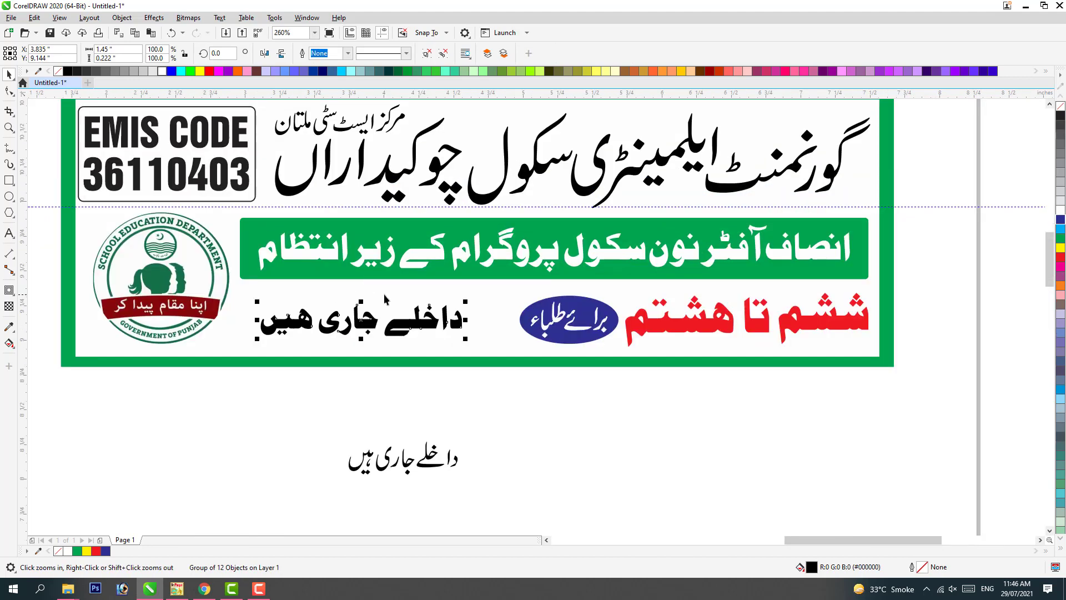
Draw a rectangle about 1.88 by 0.43 inches around "داخلے جاری ھیں", aligned with the green heading's left edge and the ellipse's vertical center.
key("Escape")
key("F6")
mouse_move(241, 292)
left_mouse_down()
mouse_move(436, 350)
mouse_move(501, 352)
left_mouse_up()
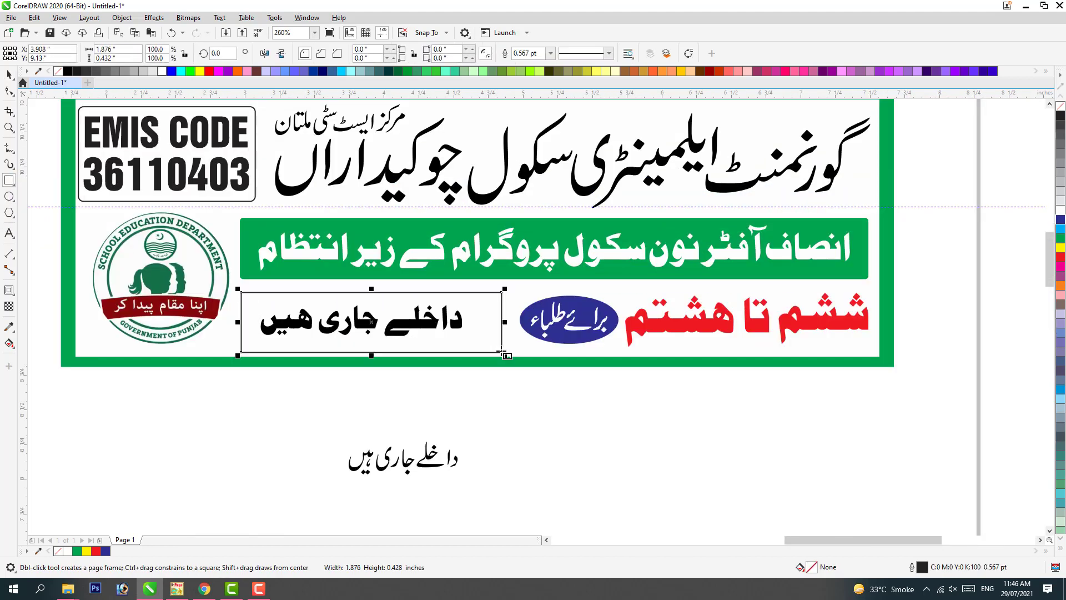
key("space")
left_click(318, 272, "shift")
left_click_drag(501, 305, 500, 305)
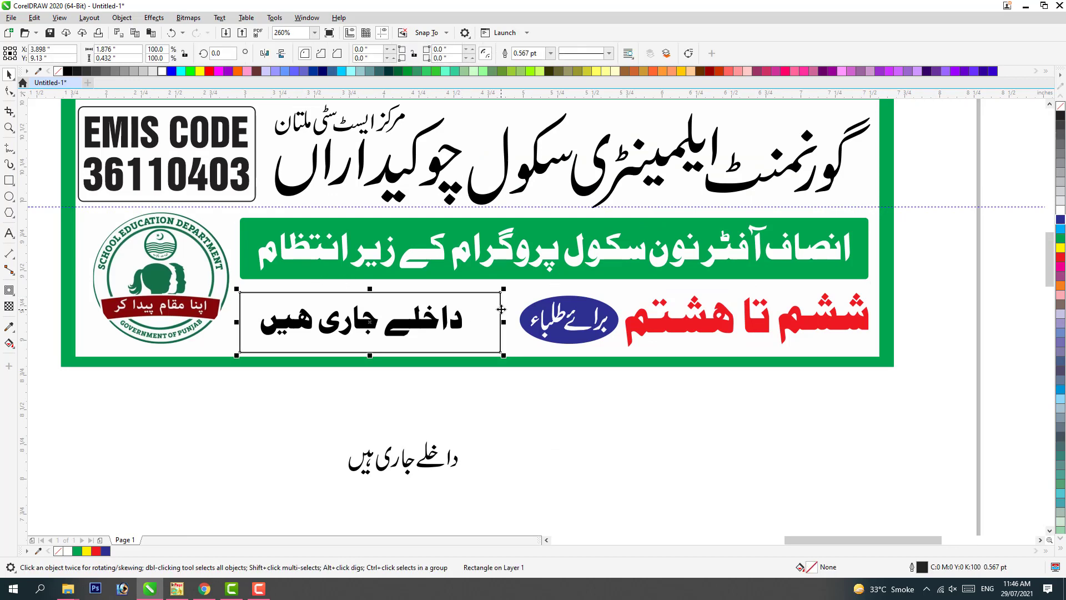
left_click(521, 314, "shift")
left_click(500, 315)
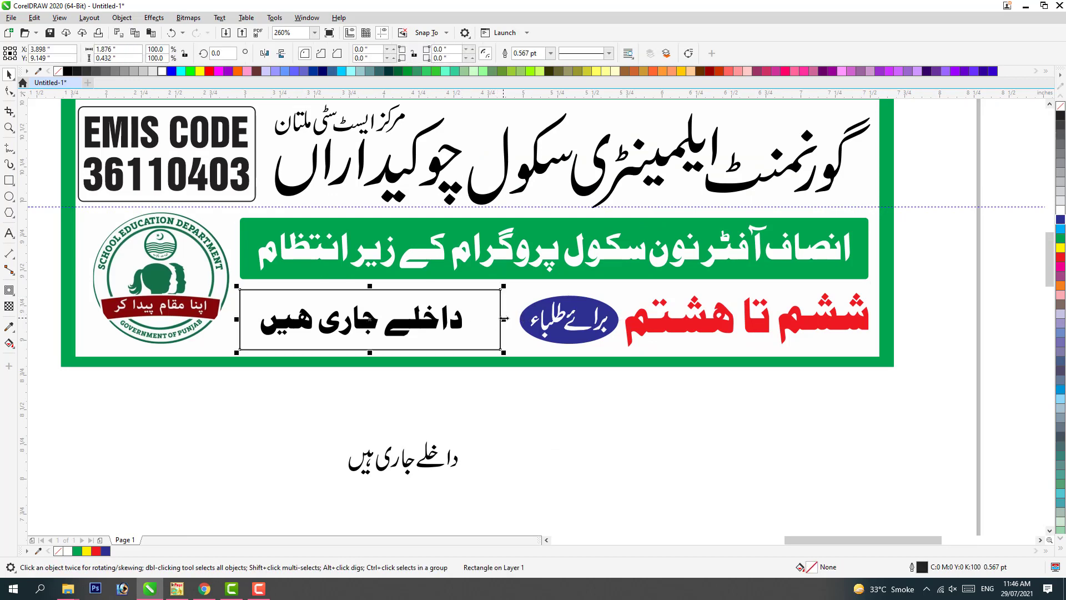
Resize the rectangle to about 1.93 by 0.46 inches and round its corners to about 0.025 inches.
left_click_drag(503, 321, 511, 320)
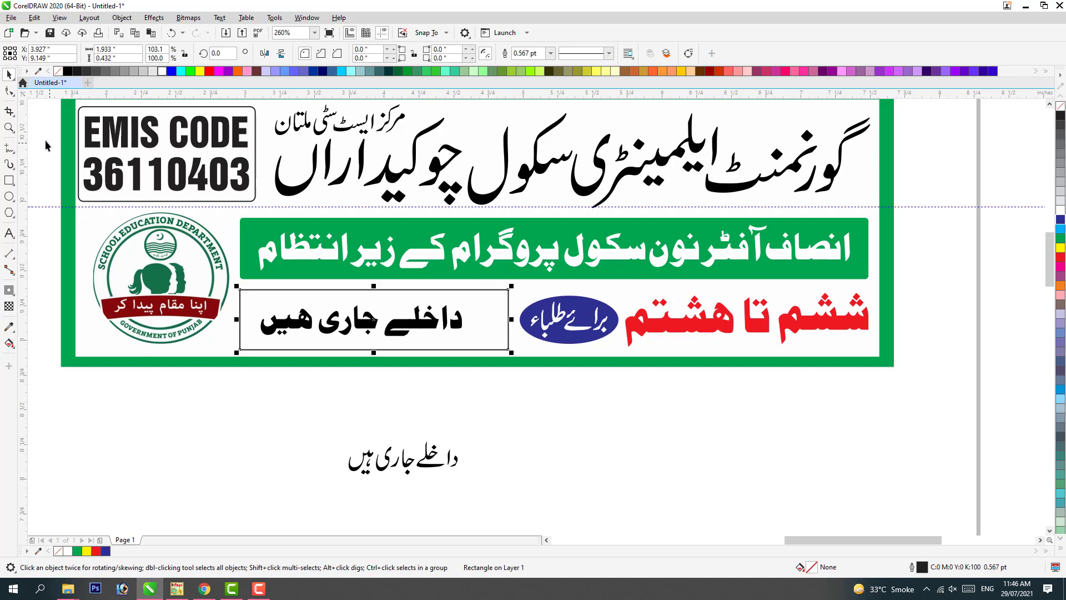
key("F10")
left_click_drag(510, 293, 507, 291)
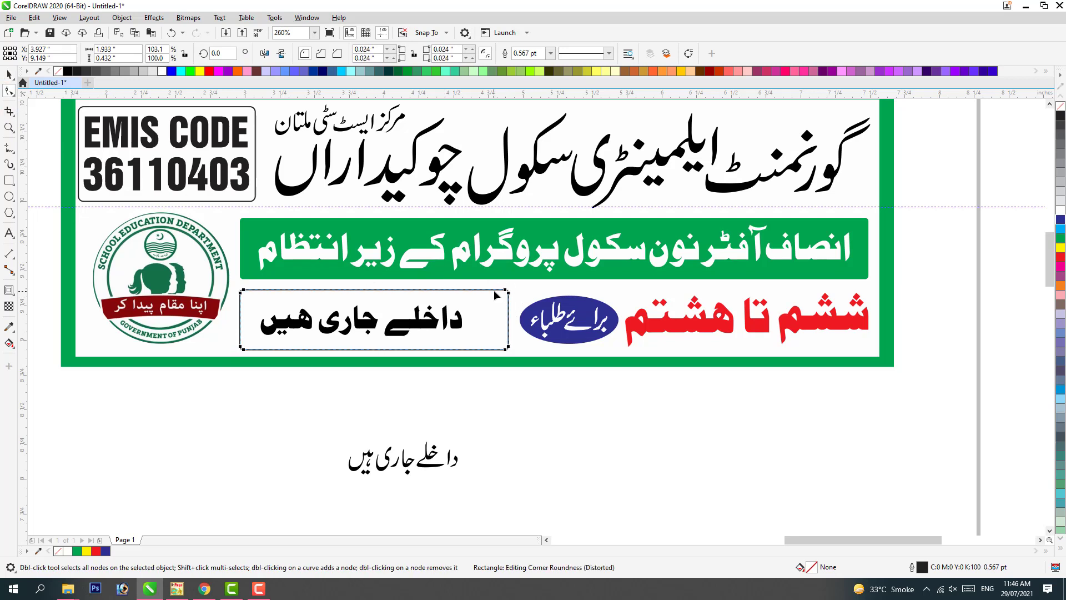
key("space")
Enlarge "داخلے جاری ھیں" to the width of the rounded box and break the text apart.
left_click(383, 317)
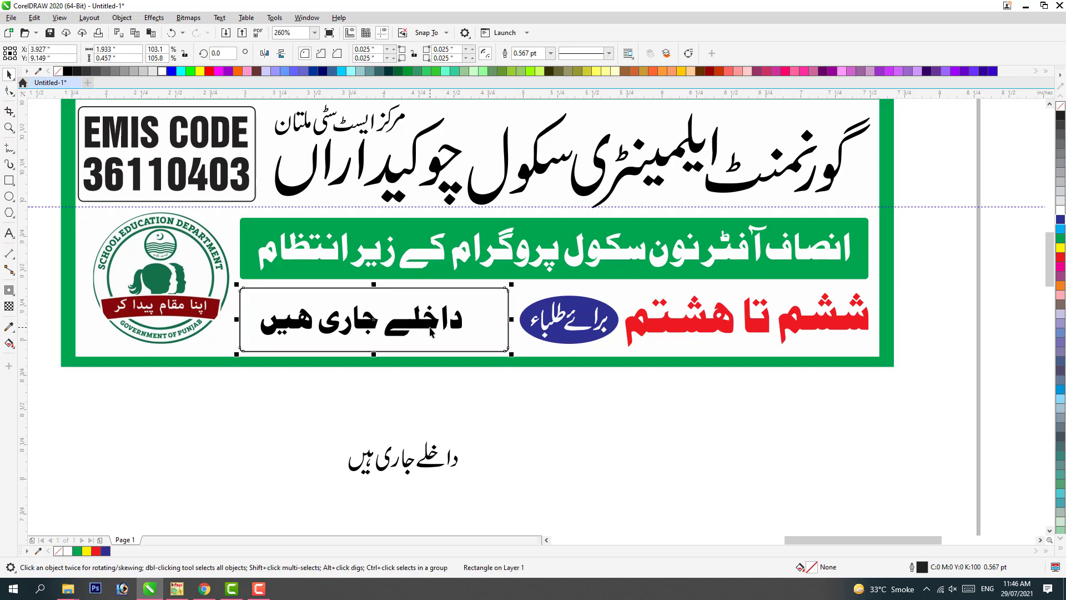
left_click_drag(468, 301, 501, 288)
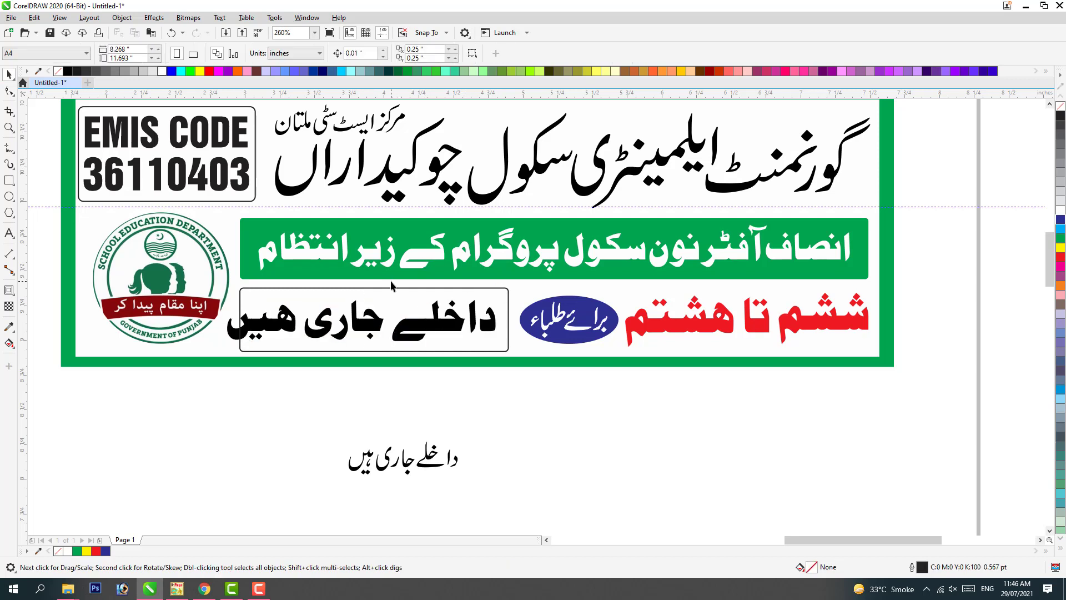
key("ctrl+k")
key("Escape")
Weld the letters of "جاری" and "ھیں" and move both words closer to "داخلے" so the line fits the box.
left_click_drag(400, 364, 400, 363)
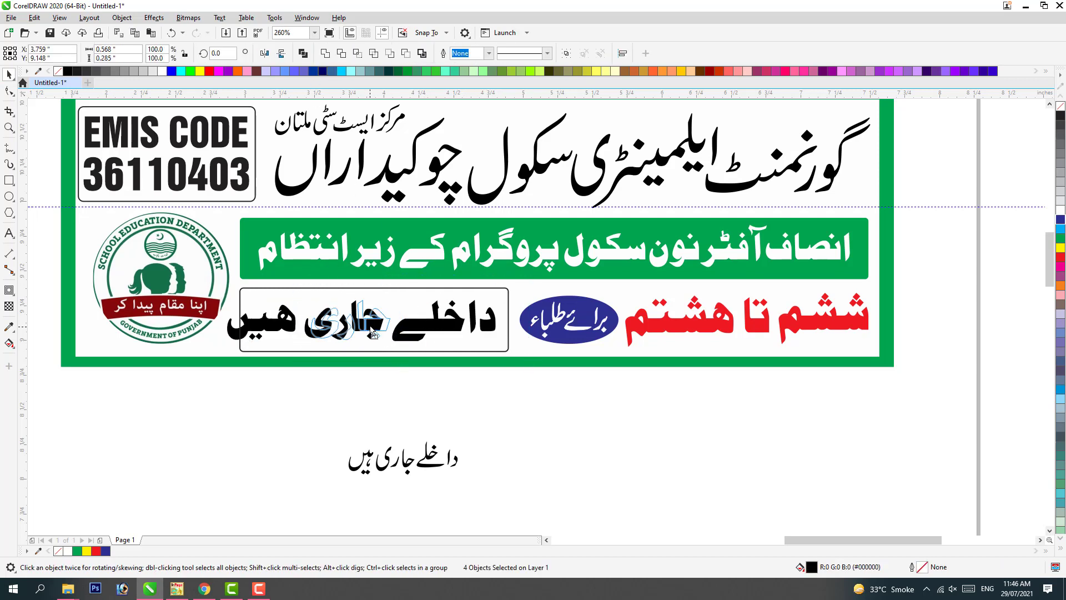
left_click(324, 54)
left_click_drag(283, 333, 294, 333)
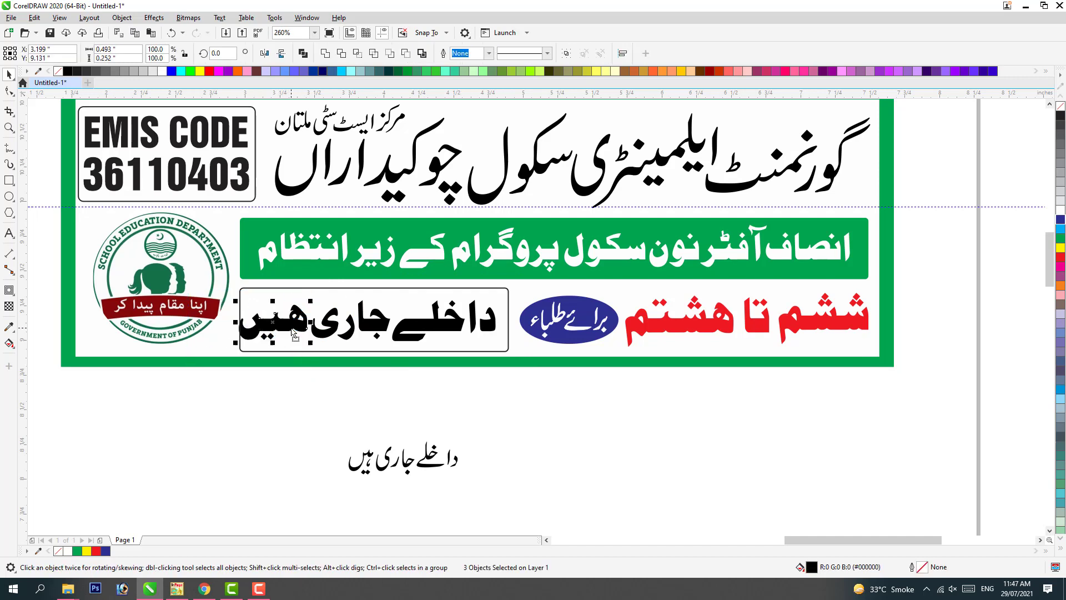
left_click(324, 53)
left_click(389, 302)
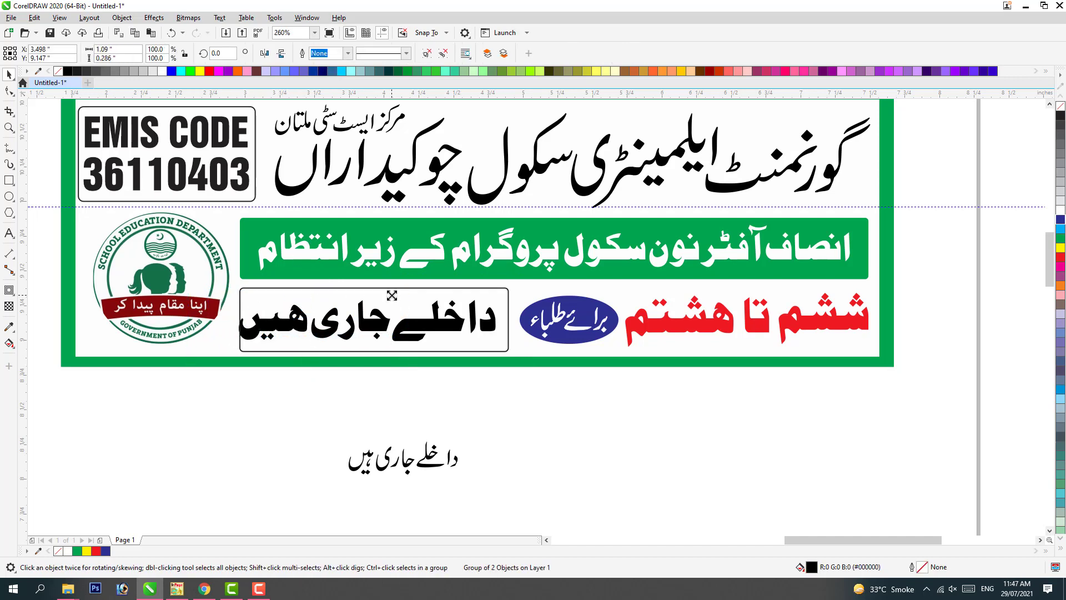
left_click_drag(388, 311, 393, 311)
left_click(428, 310, "shift")
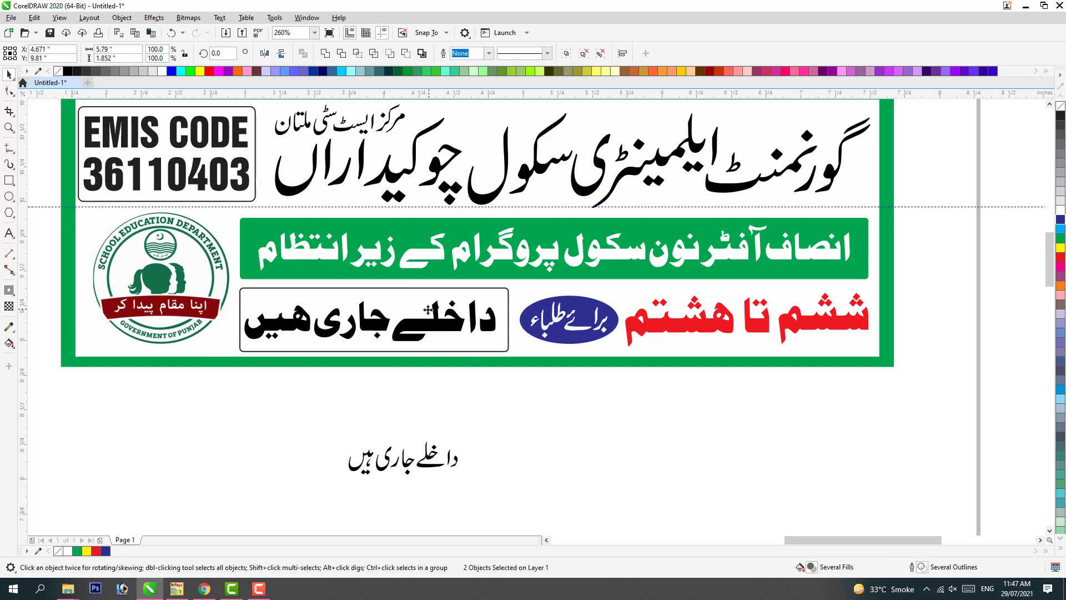
Fill the rounded box with yellow and remove its outline.
left_click(508, 297)
left_click(1060, 247)
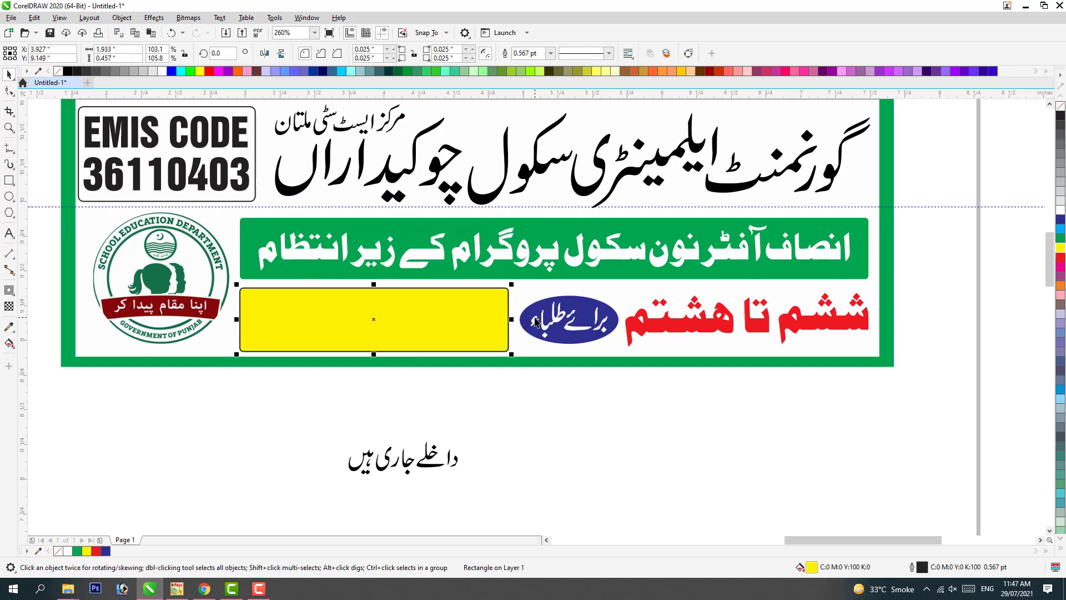
key("Tab")
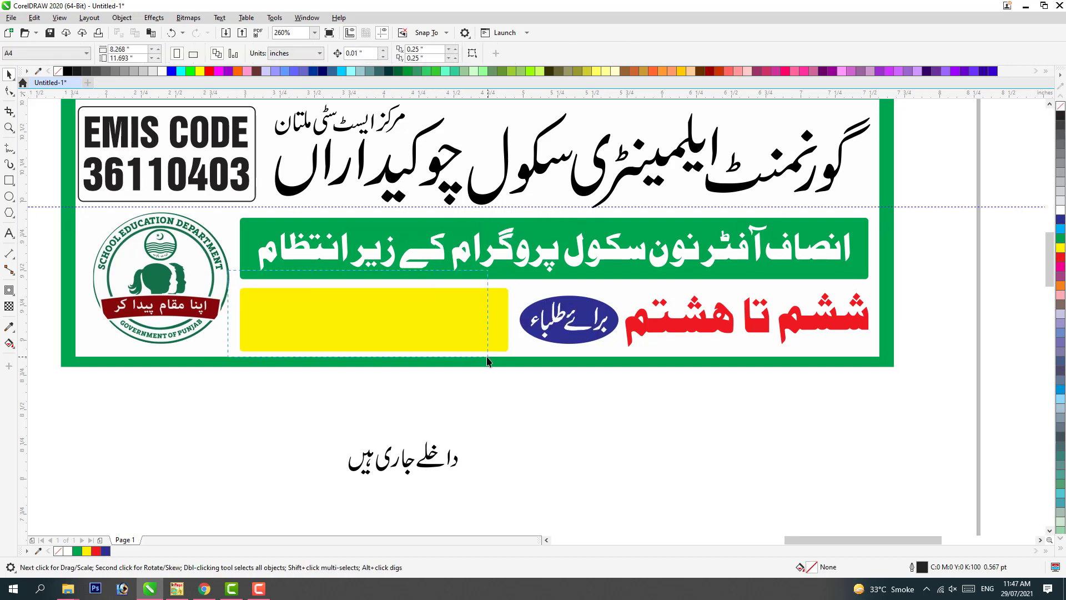
Bring the "داخلے جاری ھیں" lettering in front of the yellow box.
key("shift+Page_Up")
left_click(461, 373)
scroll(461, 372, "down", 2)
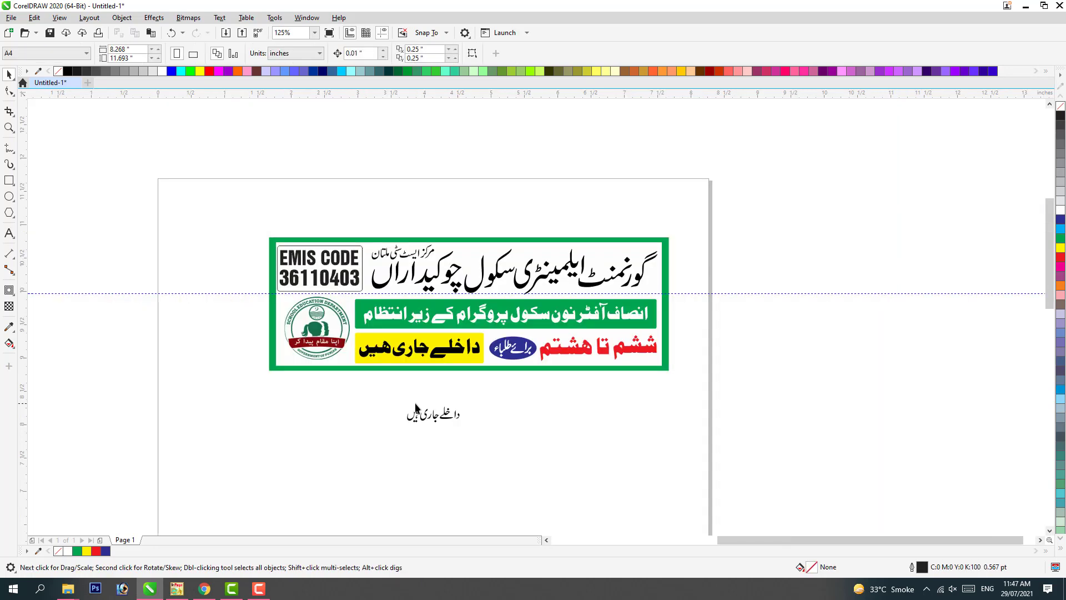
scroll(527, 428, "left", 5)
scroll(54, 438, "down", 2)
scroll(139, 399, "up", 4)
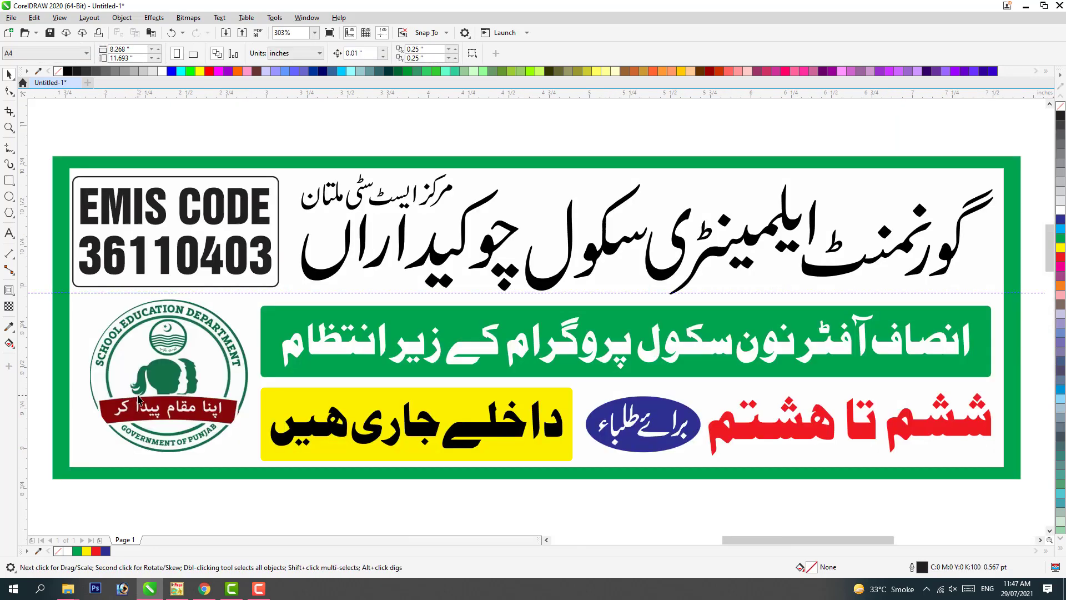
Fill the banner's white background rectangle with pale yellow, C0 M0 Y20 K0.
left_click(557, 199)
left_click(1060, 548)
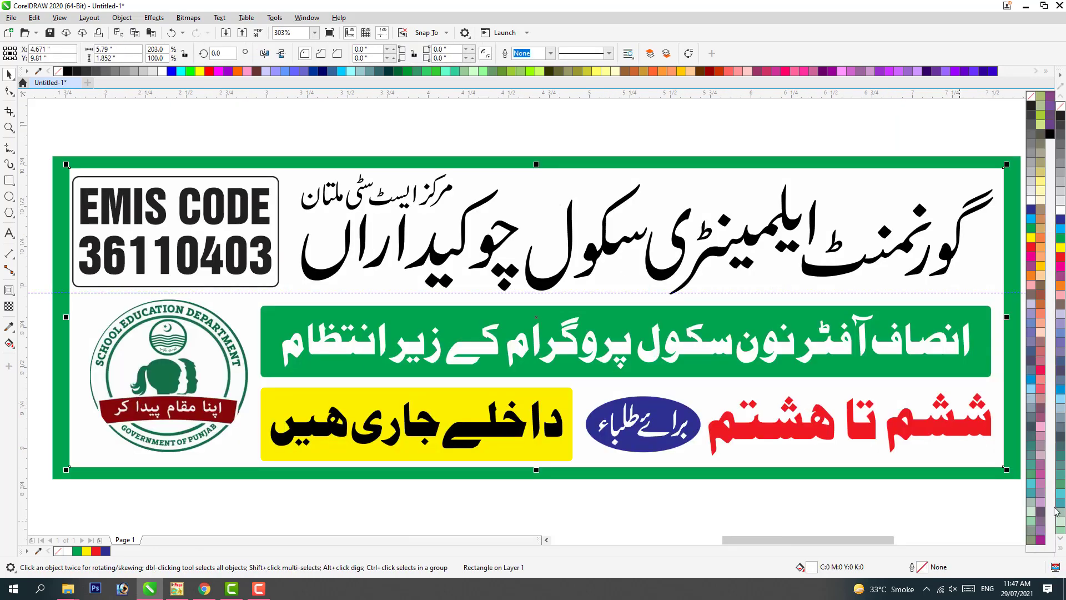
left_click(1041, 202)
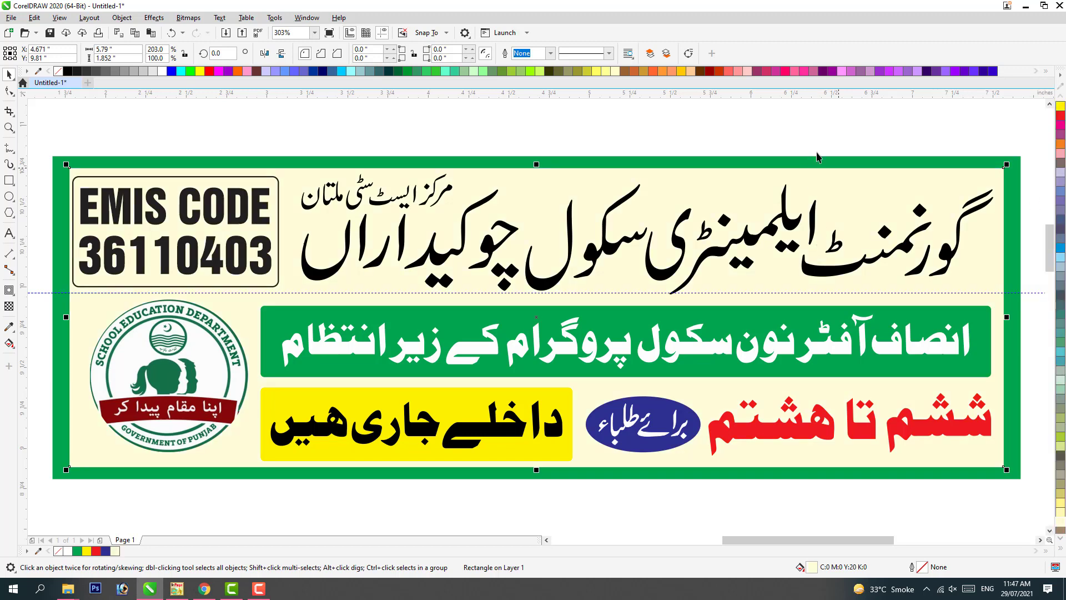
Apply Chartreuse (C40 M0 Y100 K0) to both the fill and the outline of the large school name.
left_click(953, 262)
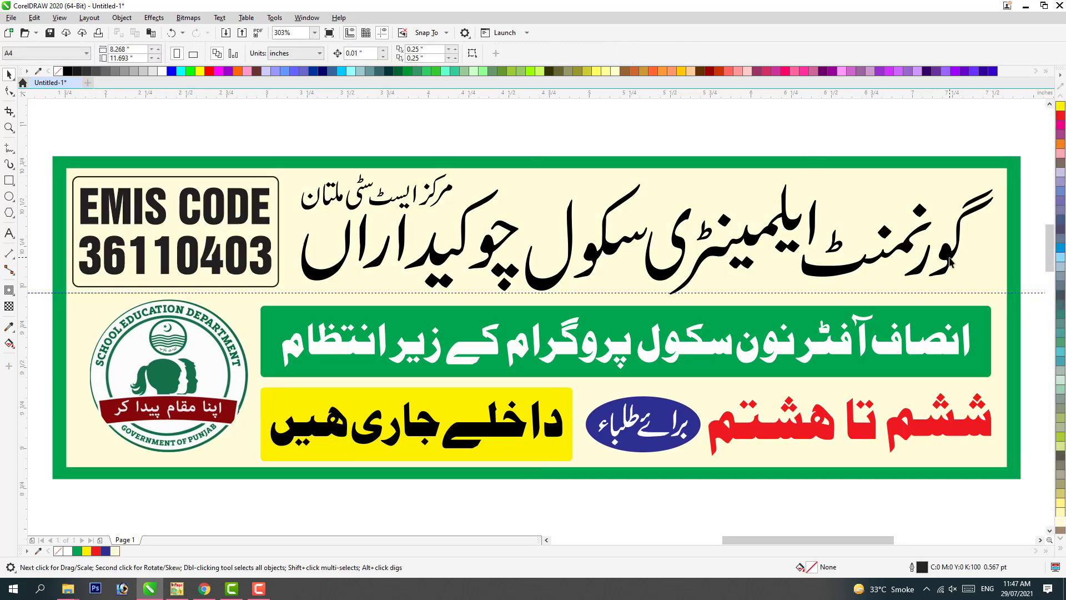
key("ctrl+z")
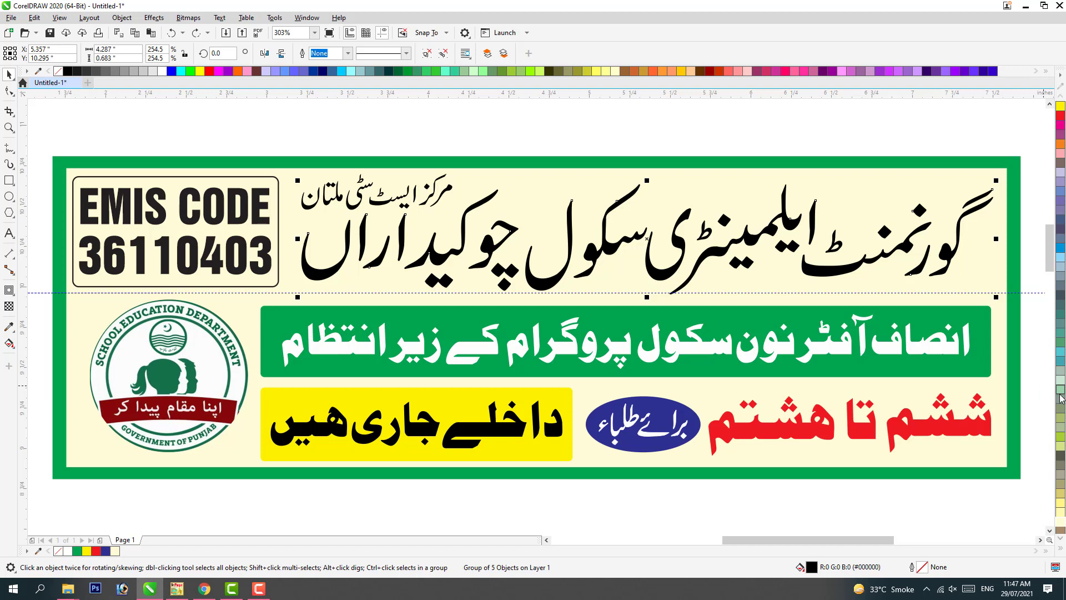
left_click(1059, 437)
right_click(1060, 437)
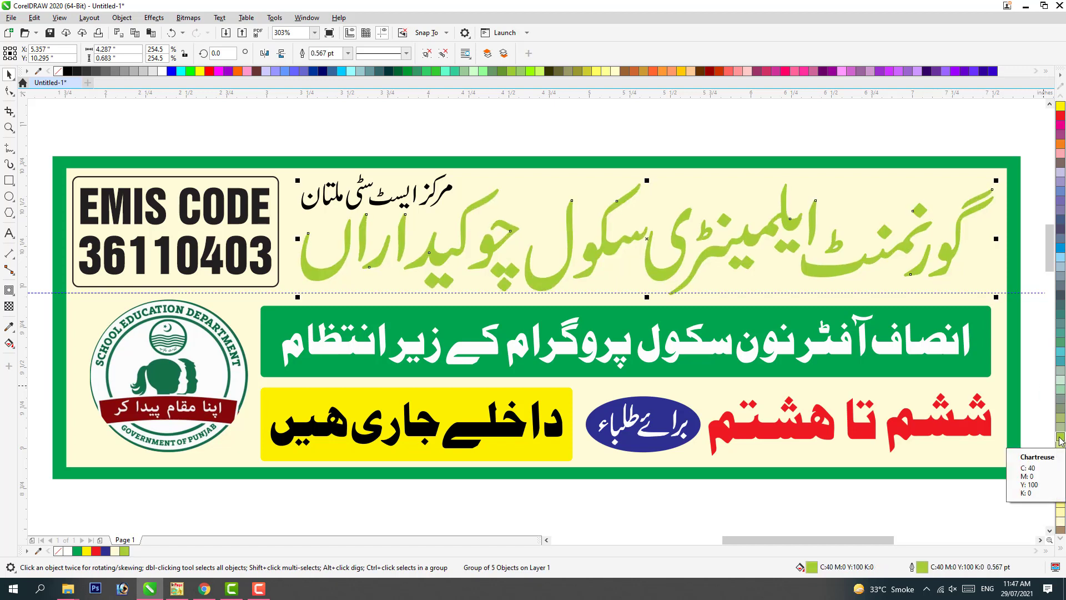
Give the school name a 2.5 pt outline with rounded corners, placed behind the fill and scaling with the object.
key("F12")
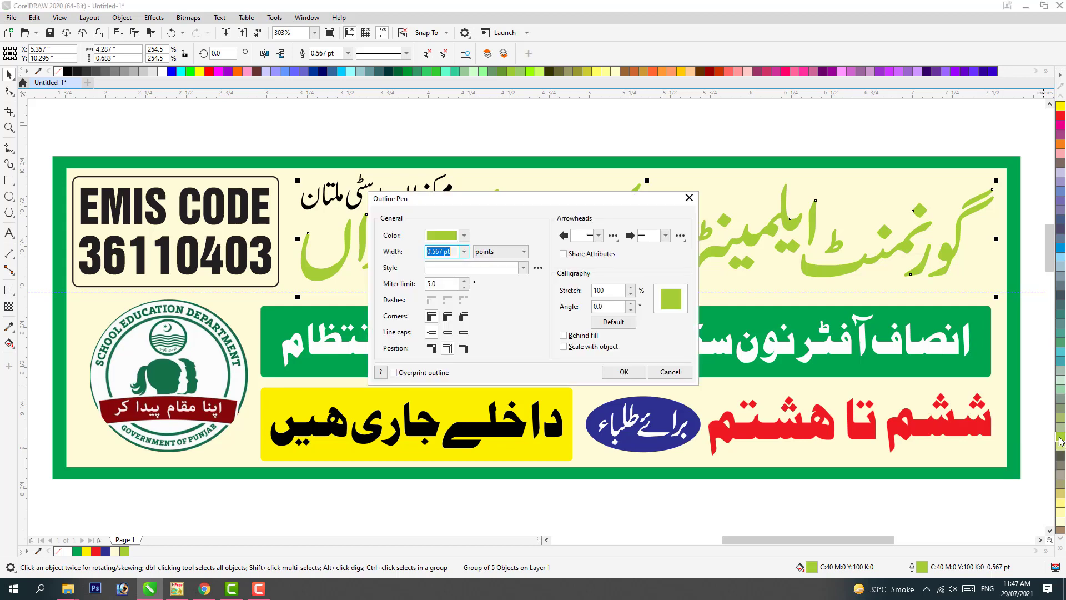
type("2.5")
key("Return")
key("F12")
left_click(591, 337)
left_click(587, 348)
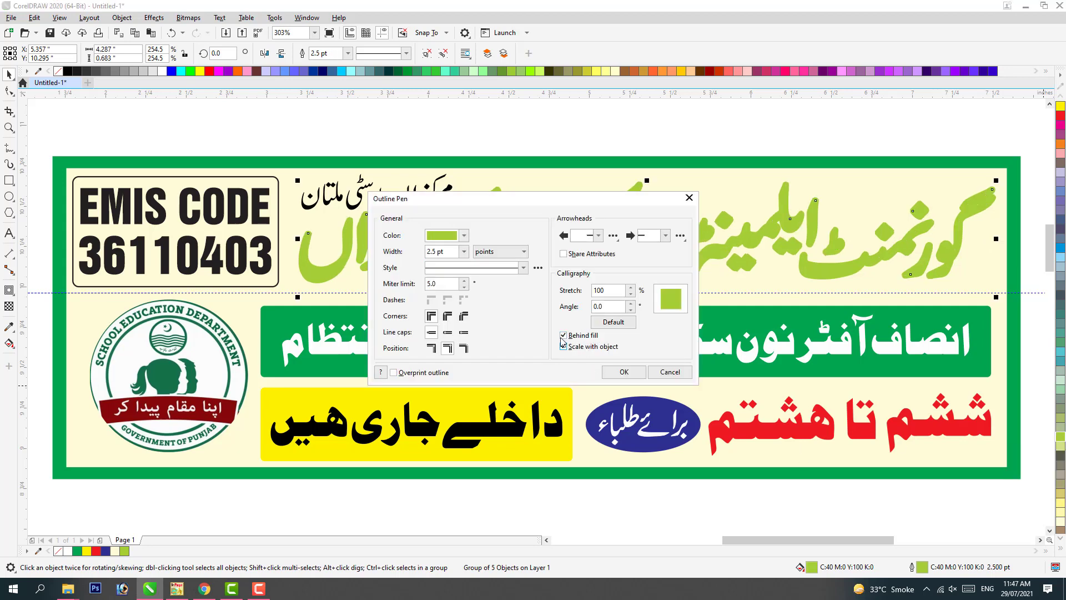
left_click(447, 316)
left_click(624, 372)
Try a 6.5 pt outline on the school name and settle on a width of 4 pt.
key("F12")
type("6.5")
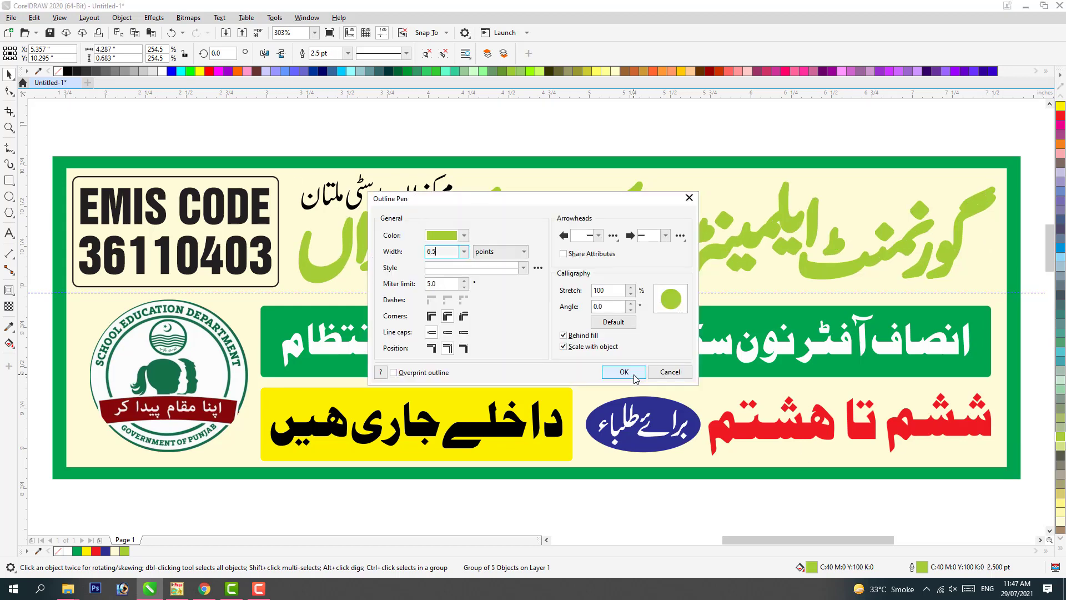
key("Return")
key("F12")
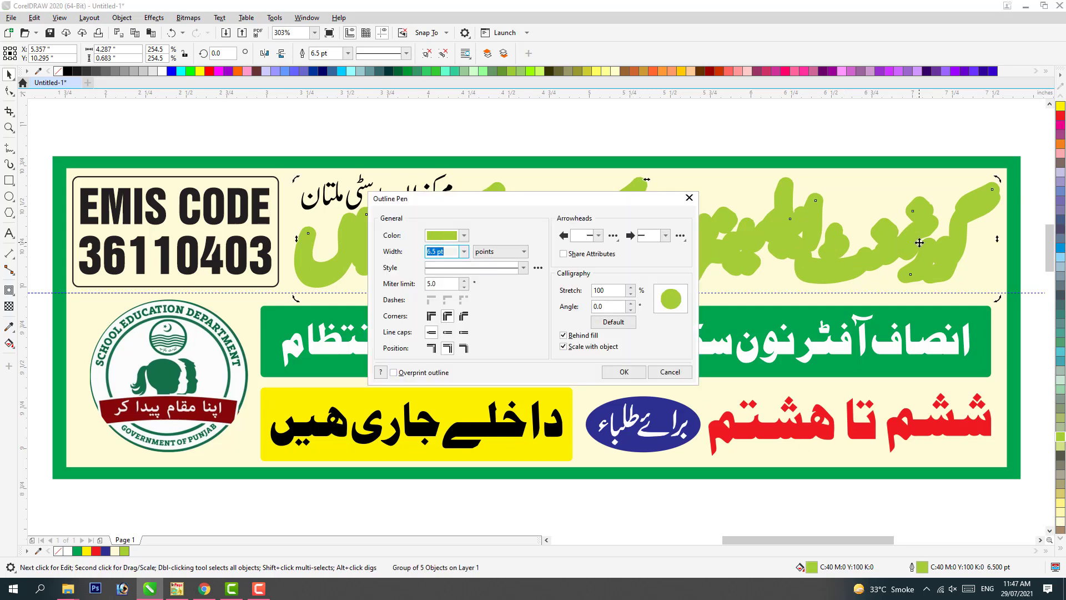
type("4")
key("Return")
Try a light blue fill on the school name, and recolour its fill and outline to C20 M0 Y60 K0.
left_click(1060, 257)
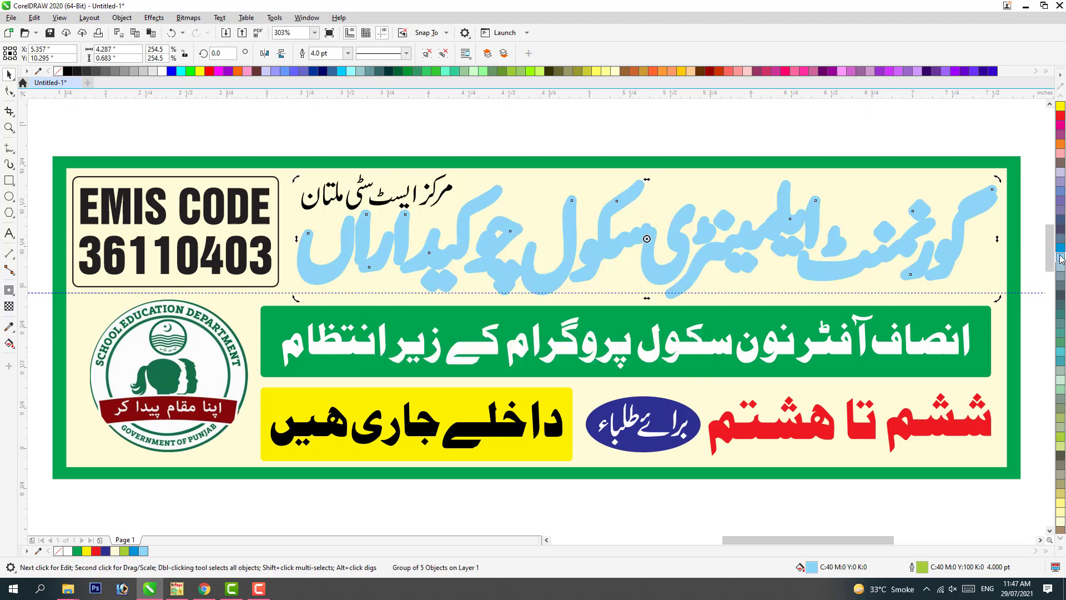
left_click(1060, 444)
right_click(1060, 445)
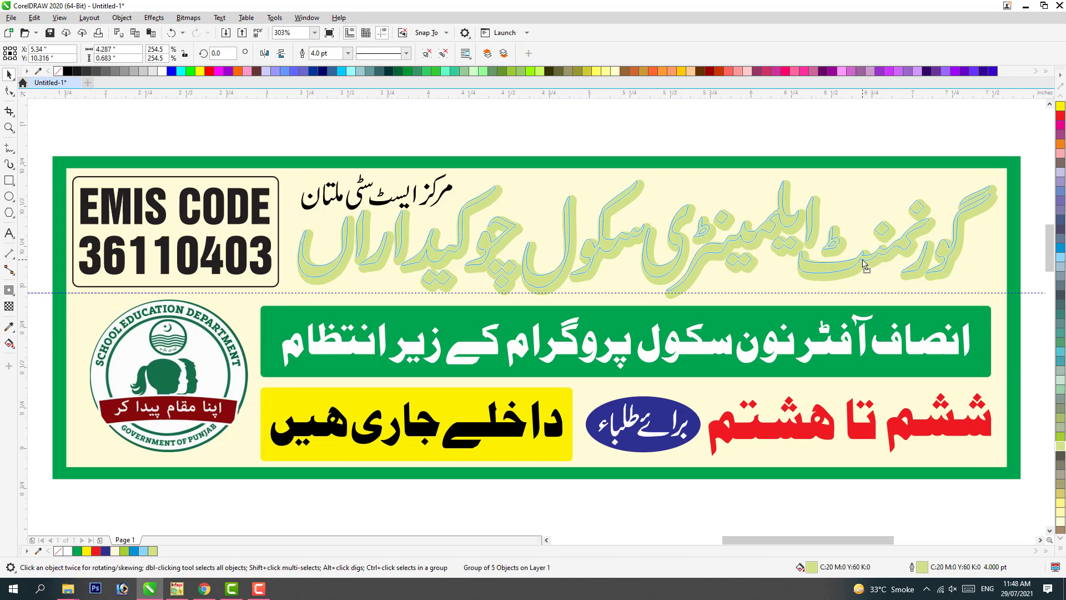
Place a slightly offset copy of the school name over the original, with a red fill and a white outline.
key("shift+PageDown")
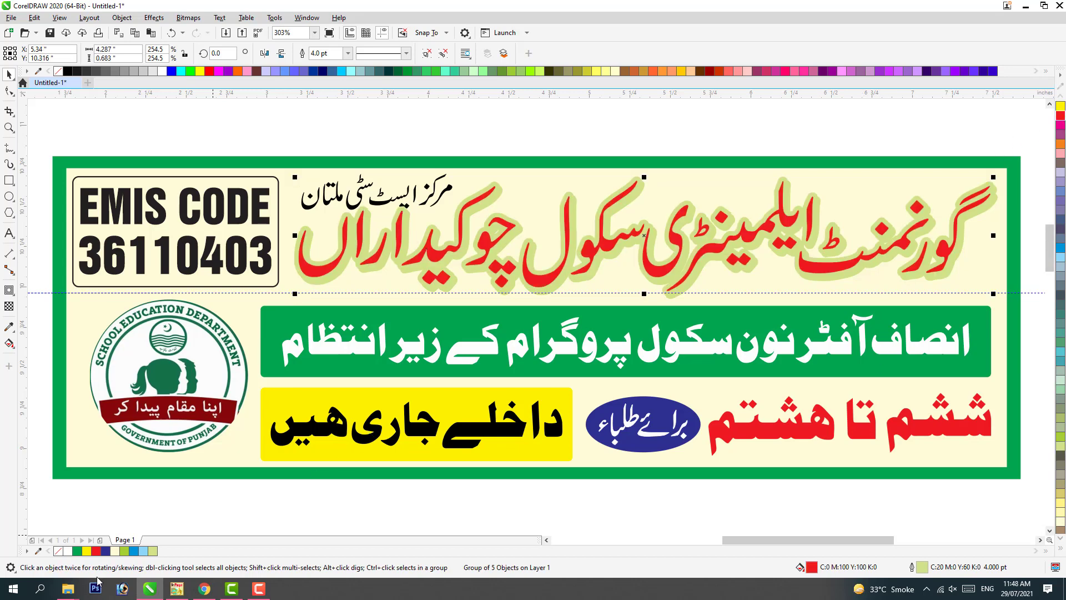
scroll(581, 285, "up", 3)
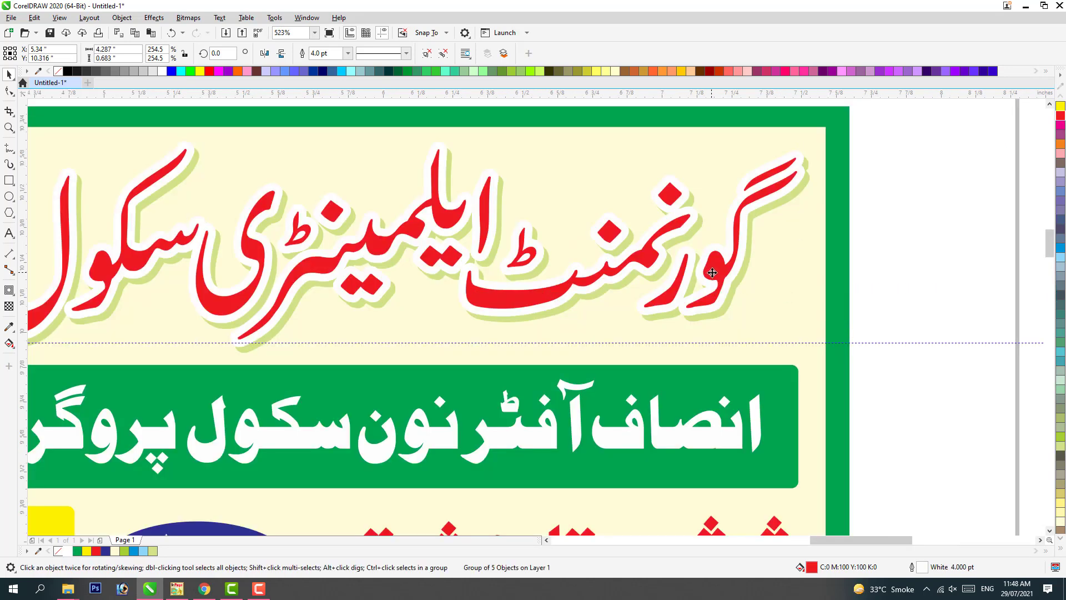
key("Tab")
scroll(717, 314, "down", 5)
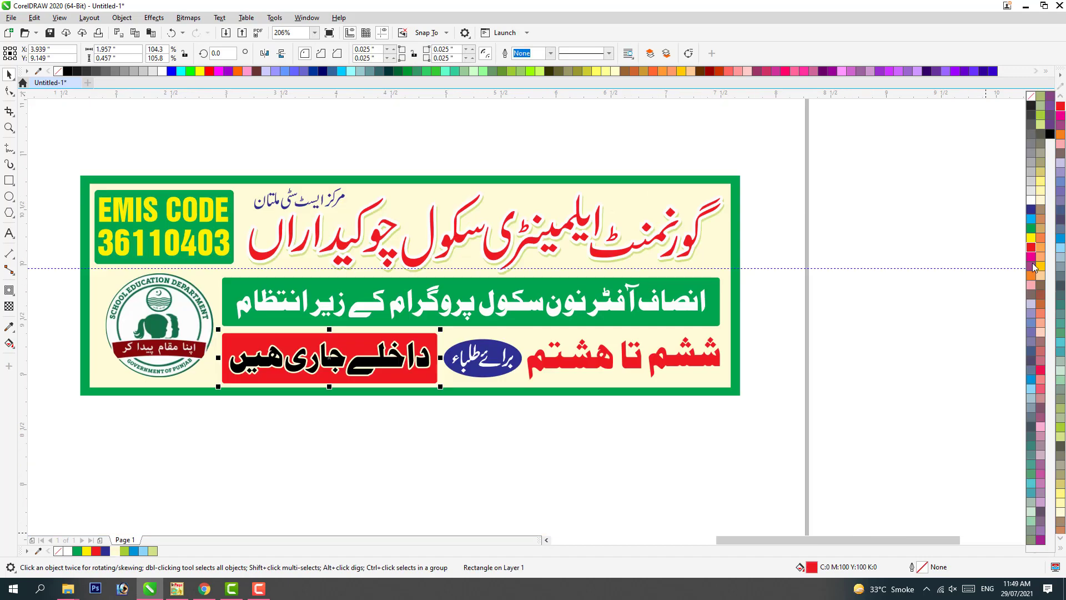
Fill the admissions box with magenta and its "داخلے جاری ھیں" lettering with pale yellow, without an outline.
left_click(1060, 125)
left_click(339, 373)
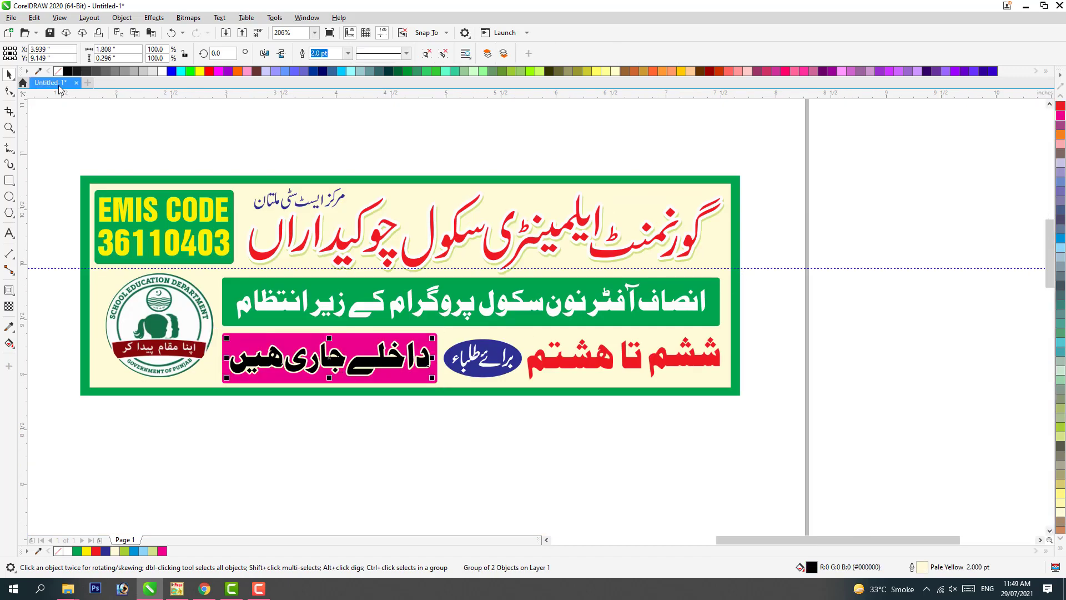
left_click(118, 551)
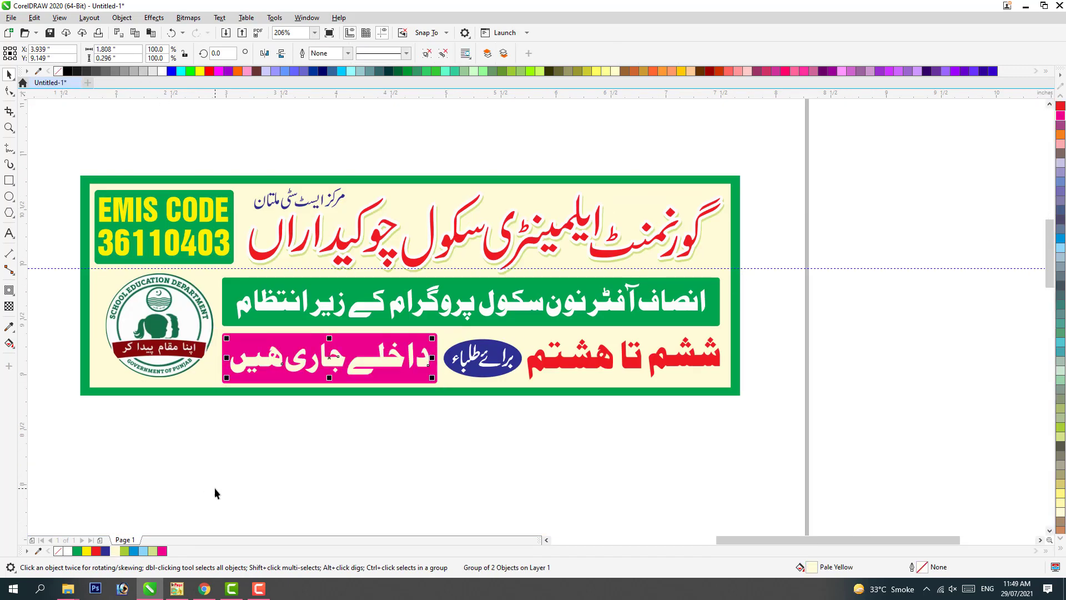
left_click(214, 493)
left_click(303, 377)
key("Escape")
scroll(293, 348, "up", 1)
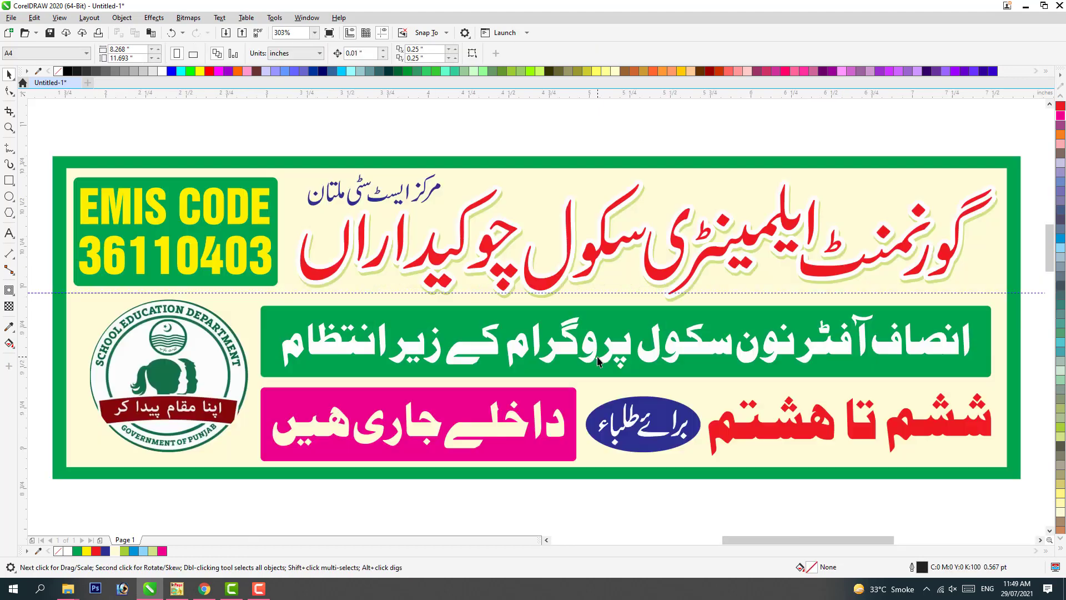
Darken the green program heading box by setting its fill's black (K) value to 30.
left_click(613, 318)
double_click(809, 567)
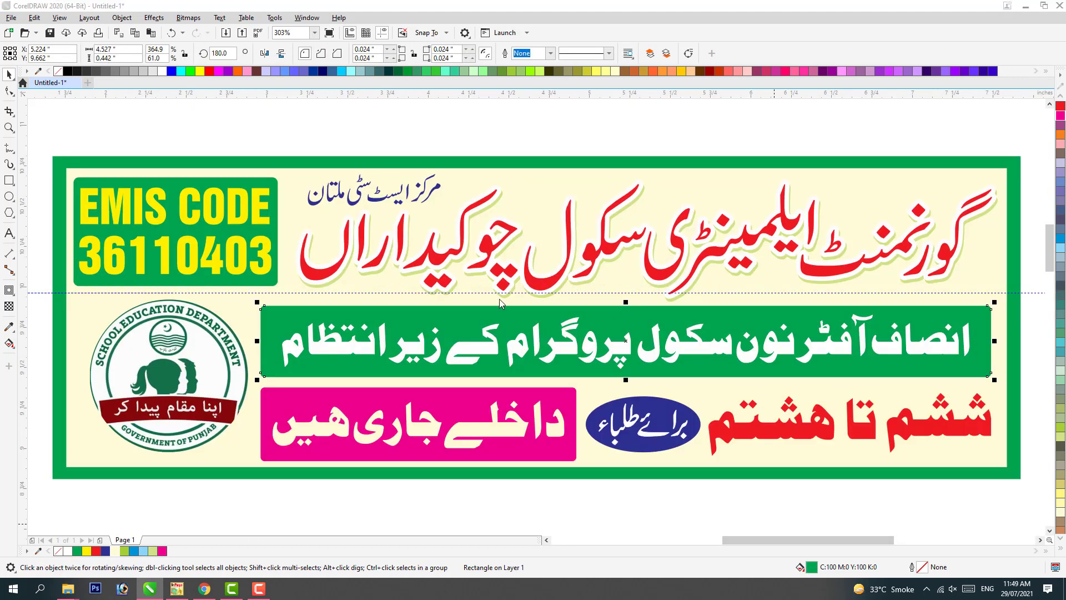
type("3")
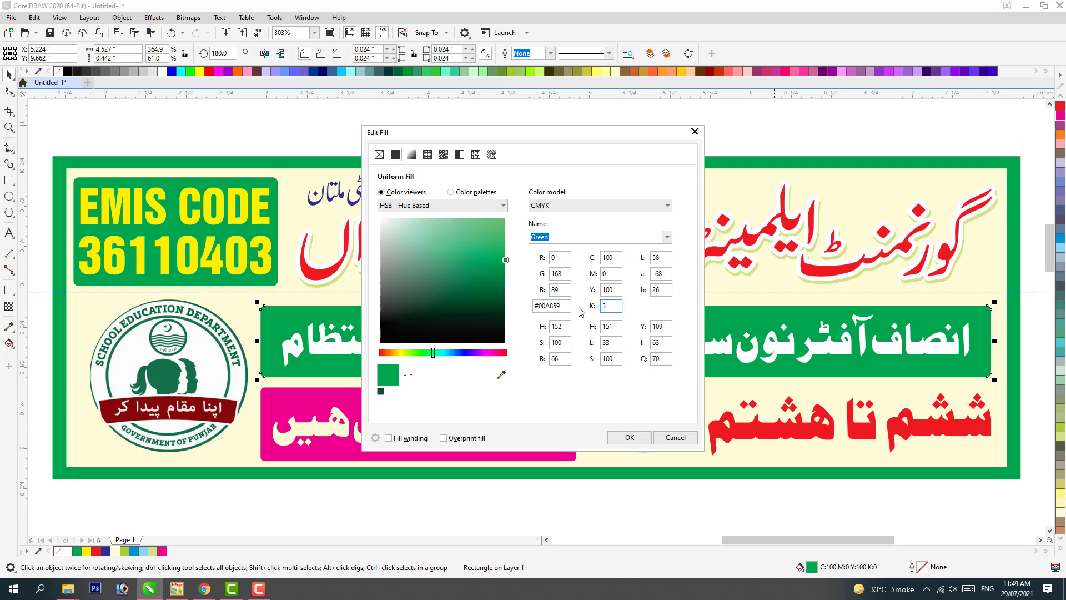
type("0")
key("Return")
Preview a tan fill on the banner's background rectangle and change the background to white.
left_click(550, 222)
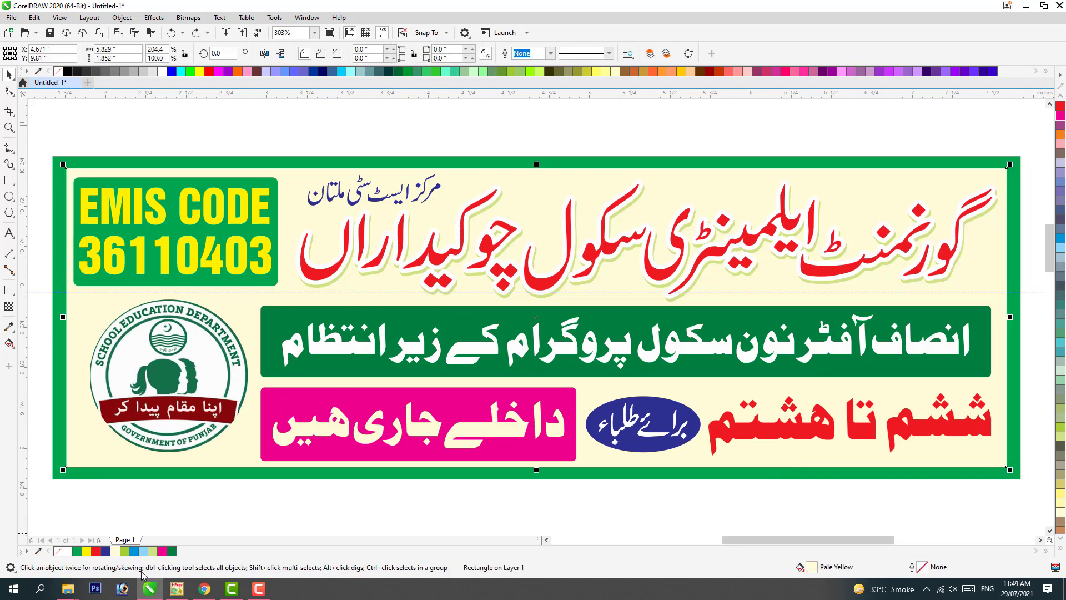
left_click(1060, 491)
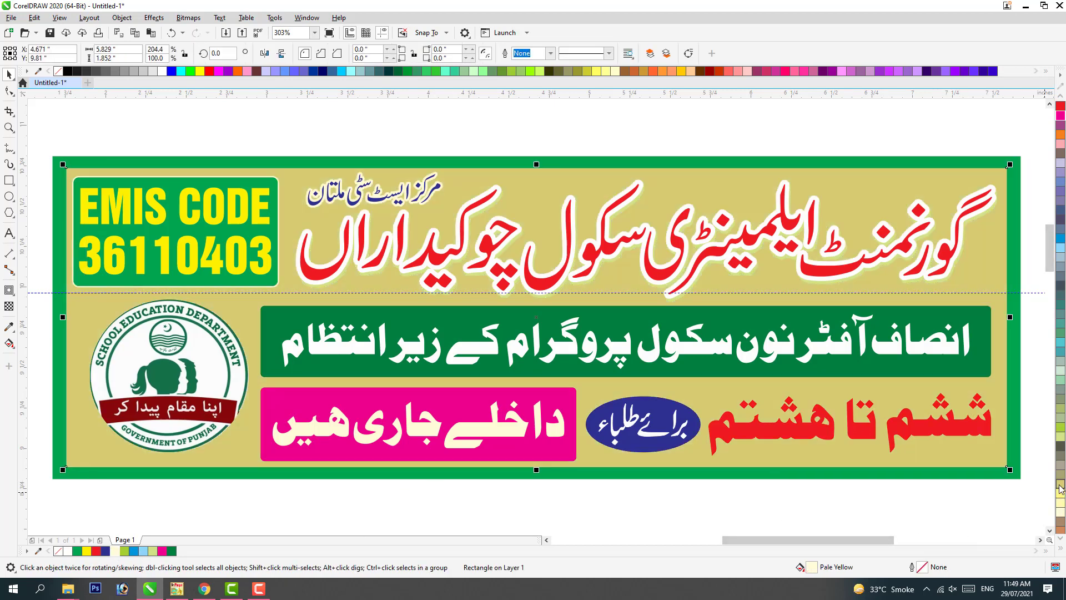
left_click(1059, 503)
left_click(1060, 537)
left_click(1030, 199)
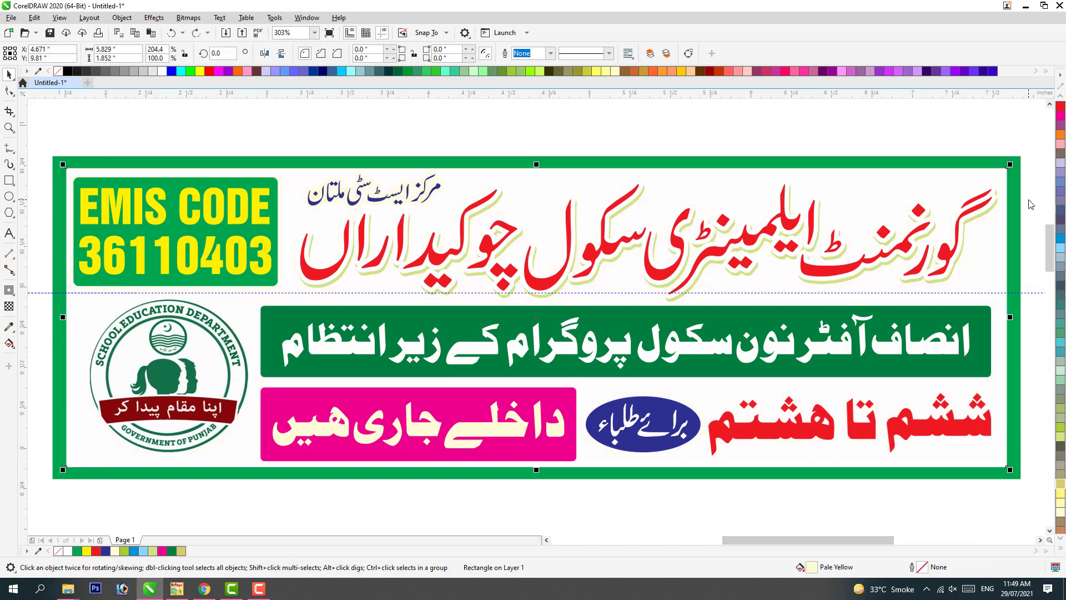
left_click(735, 119)
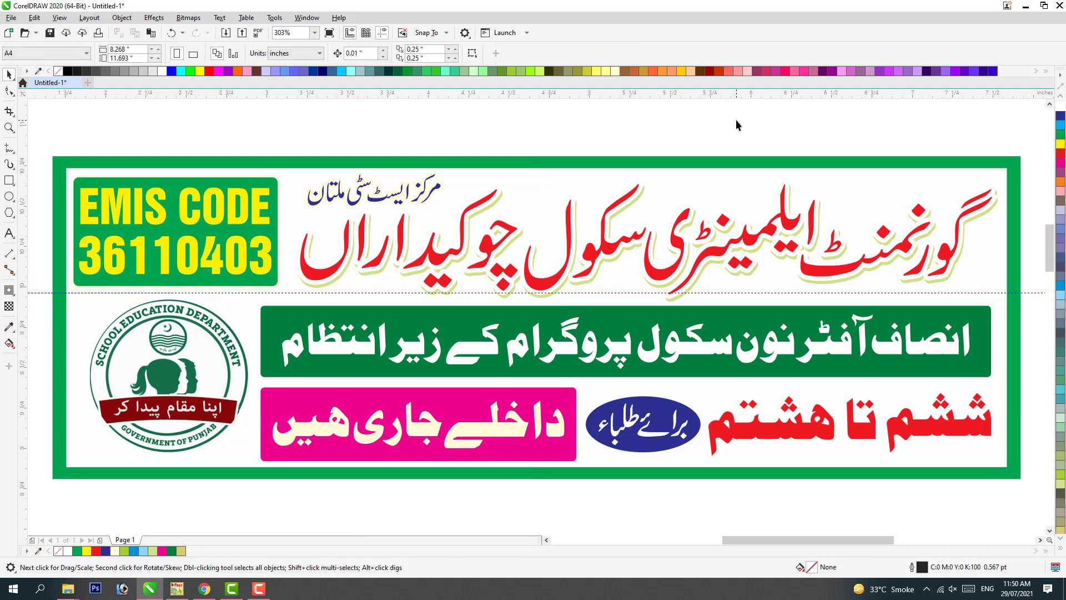
Delete the horizontal guideline and capture the whole banner as a rectangular screen snip.
key("Delete")
key("super+shift+s")
left_click_drag(49, 150, 1027, 487)
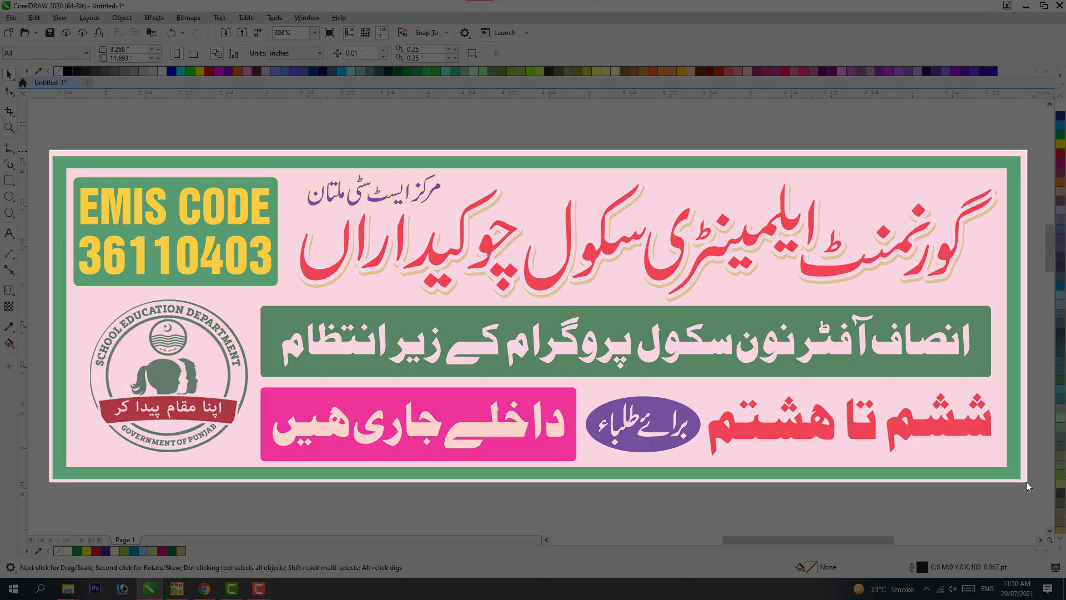